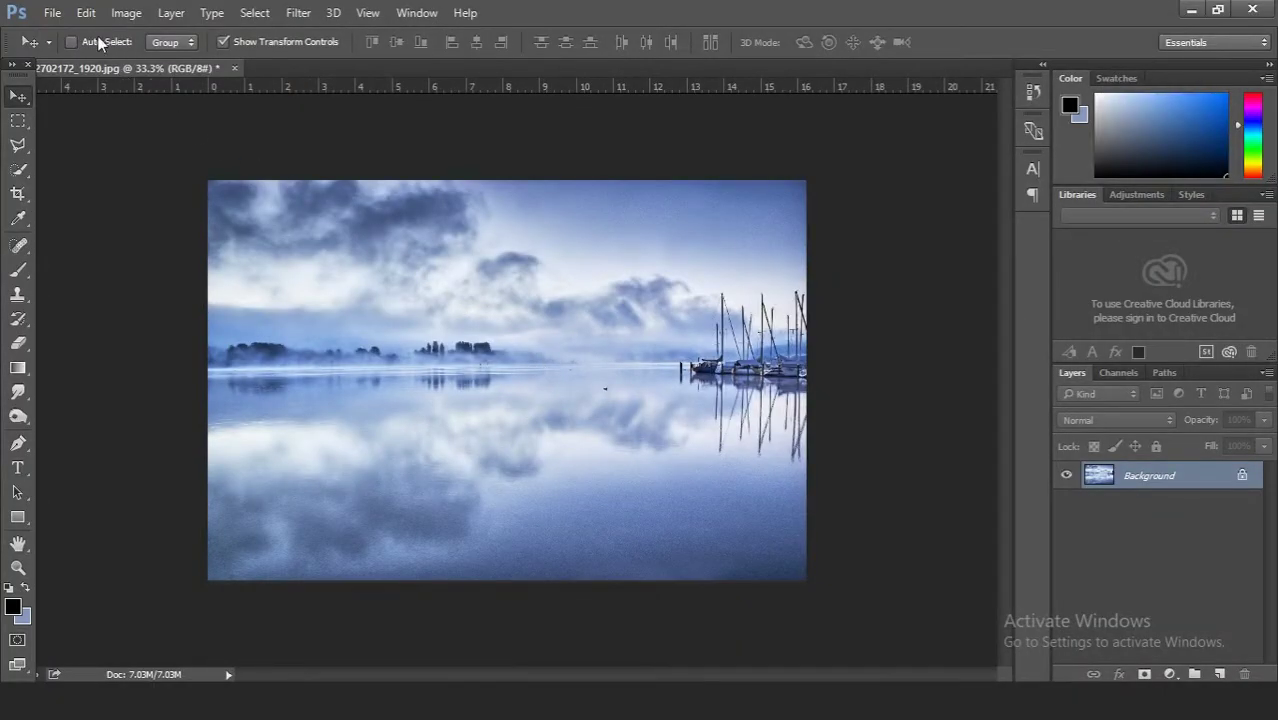
- Create a 1920×1080 px, 300 ppi document named TextDispersion and place a text cursor on the canvas
left_click(52, 12)
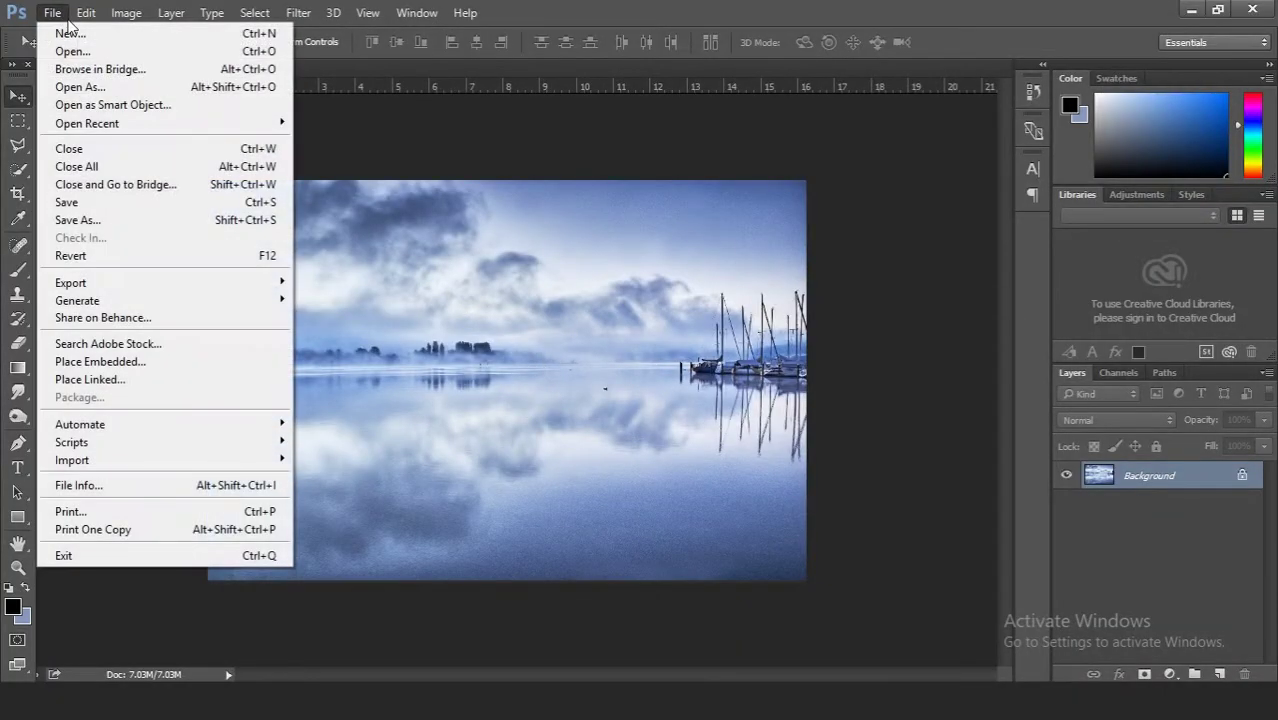
left_click(57, 34)
type("xtDispersion")
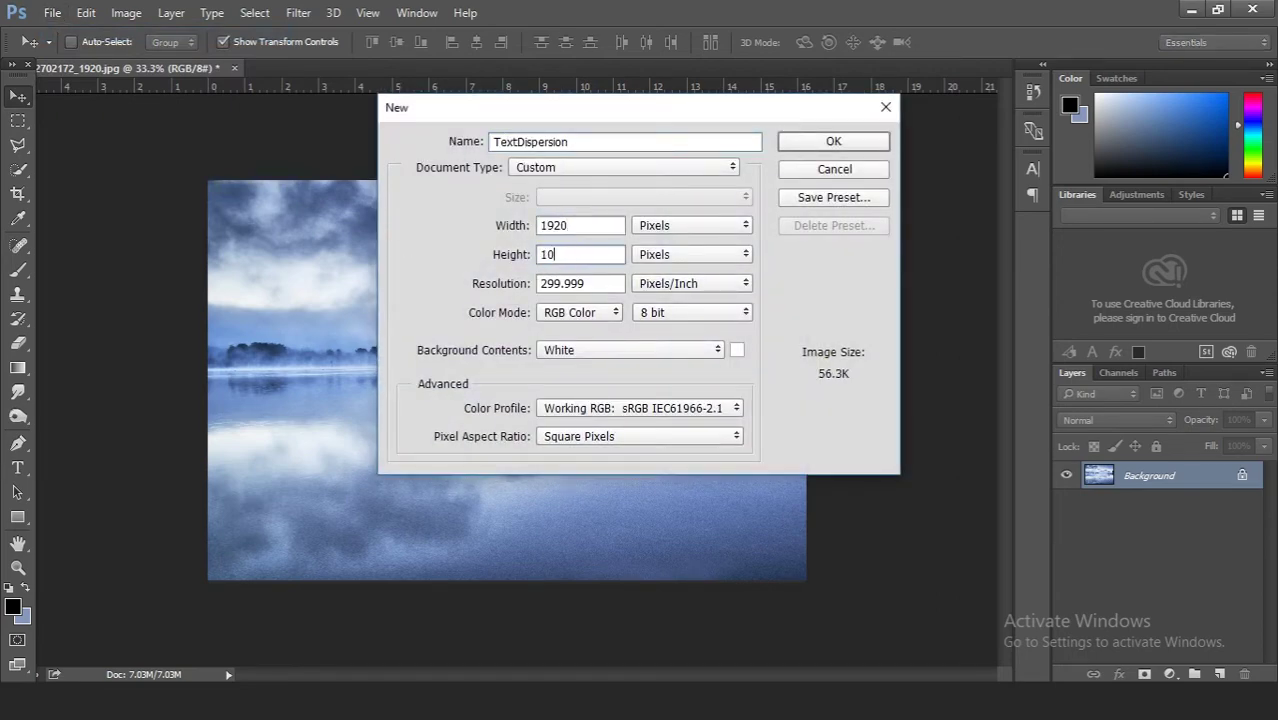
type("80")
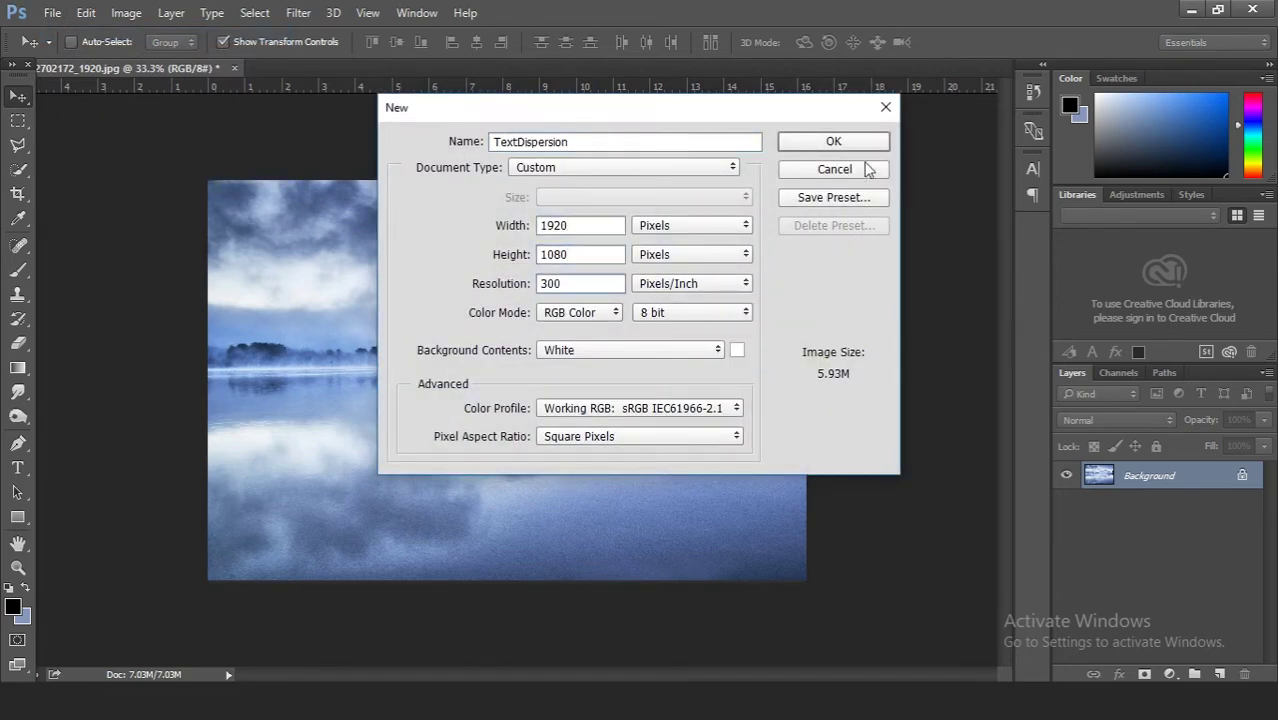
left_click(833, 141)
left_click(442, 351)
- Type the word TEXT and rasterize its type layer
type("TEXT")
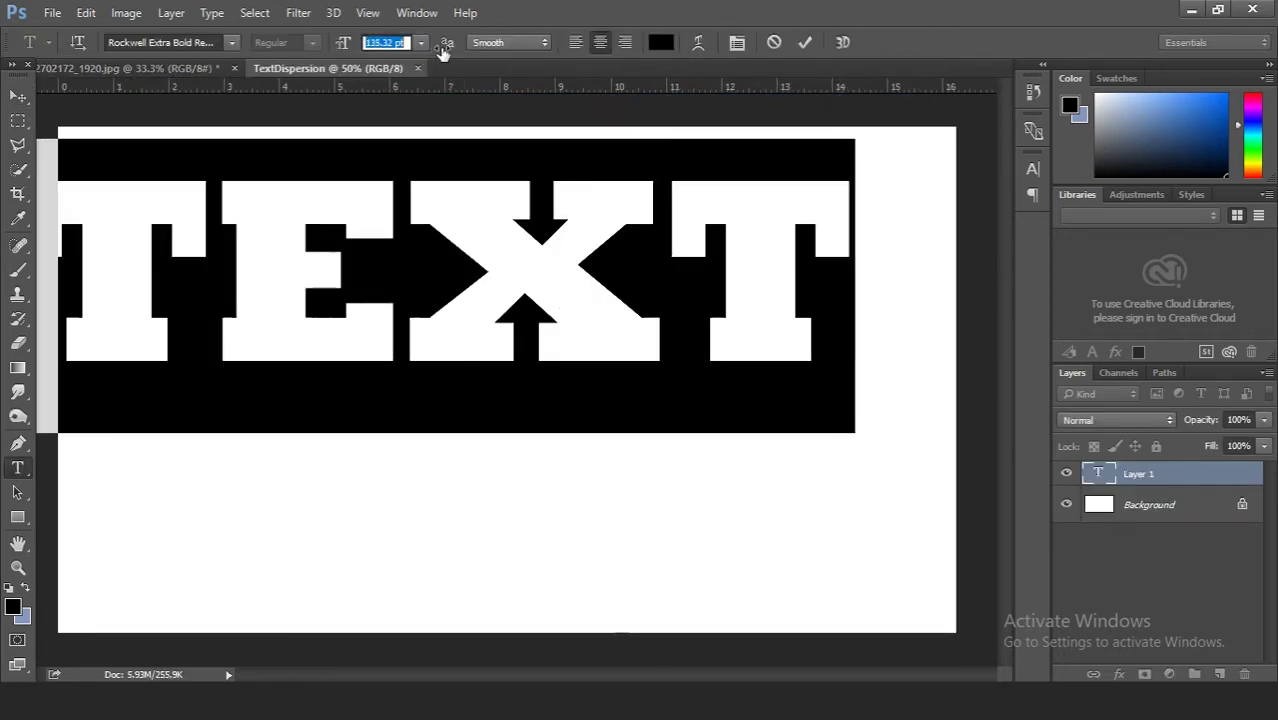
left_click(803, 45)
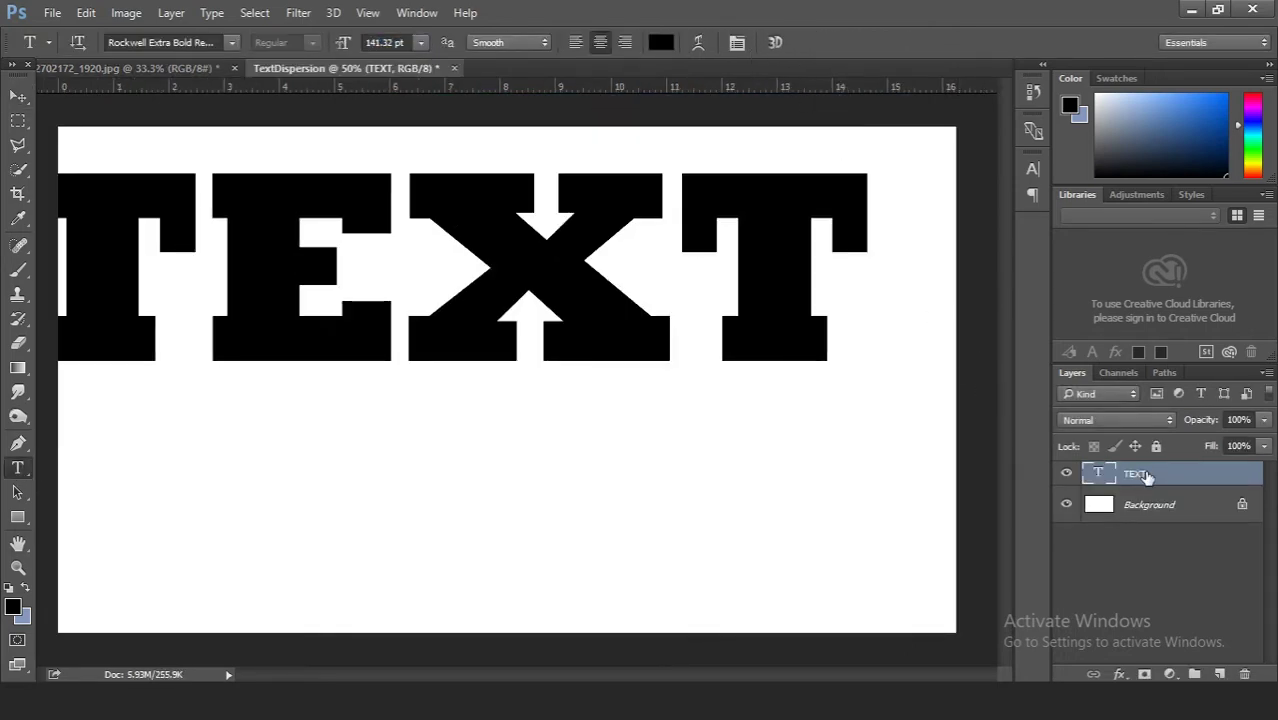
right_click(1147, 477)
left_click(824, 370)
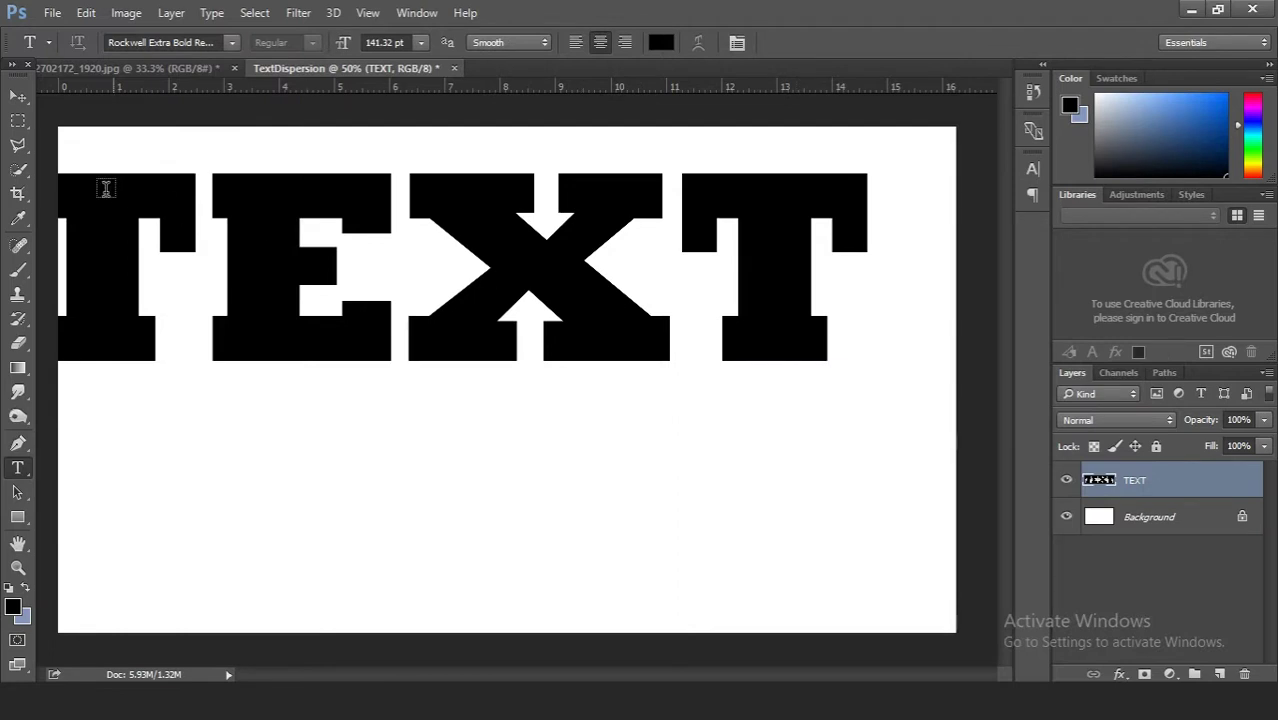
- Stretch the TEXT letters taller and move them to the canvas centre
left_click(18, 94)
left_click_drag(439, 360, 439, 379)
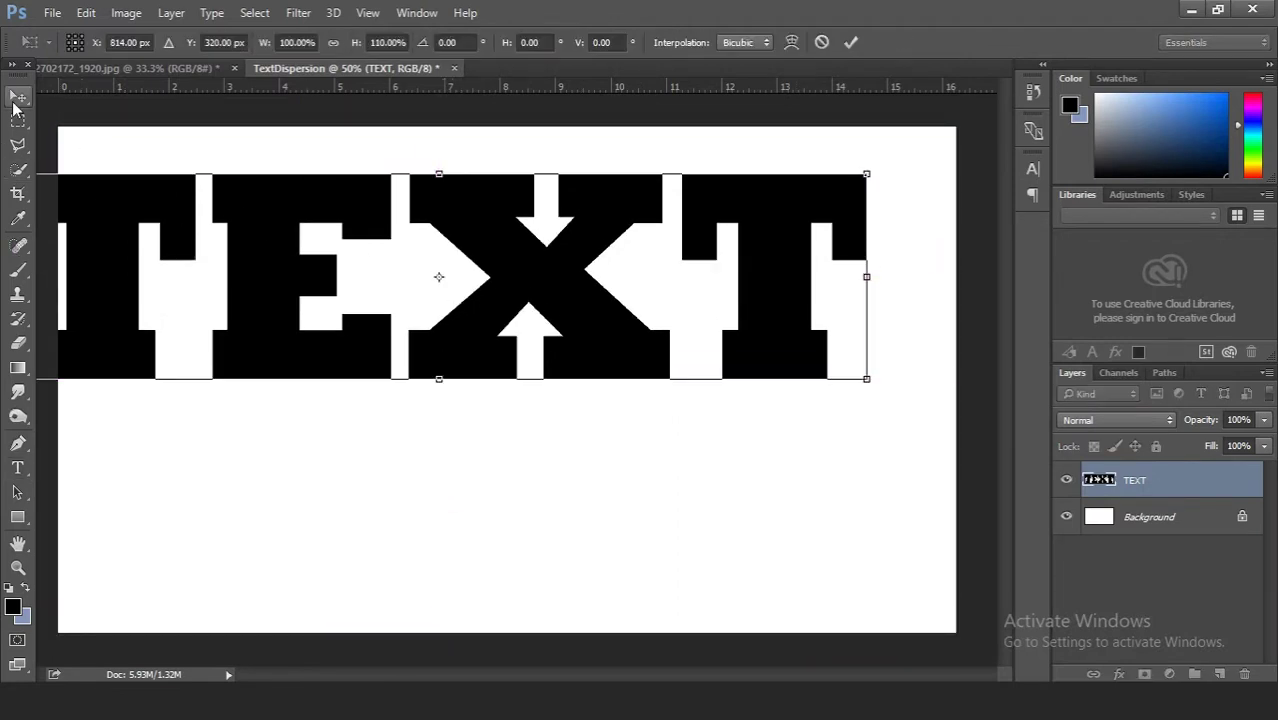
key("Return")
left_click_drag(518, 270, 560, 366)
key("ctrl+t")
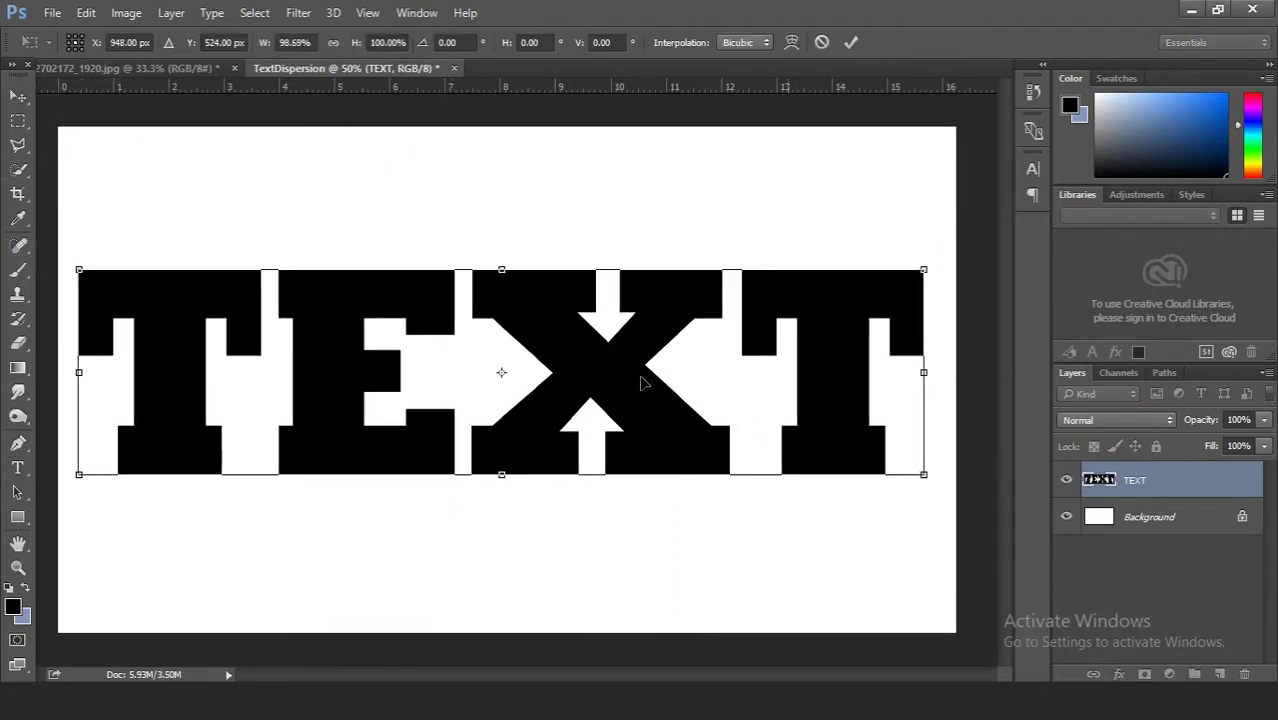
key("Return")
- Paste a new 'additional' text line and place it under TEXT
left_click(17, 467)
left_click(114, 520)
key("ctrl+v")
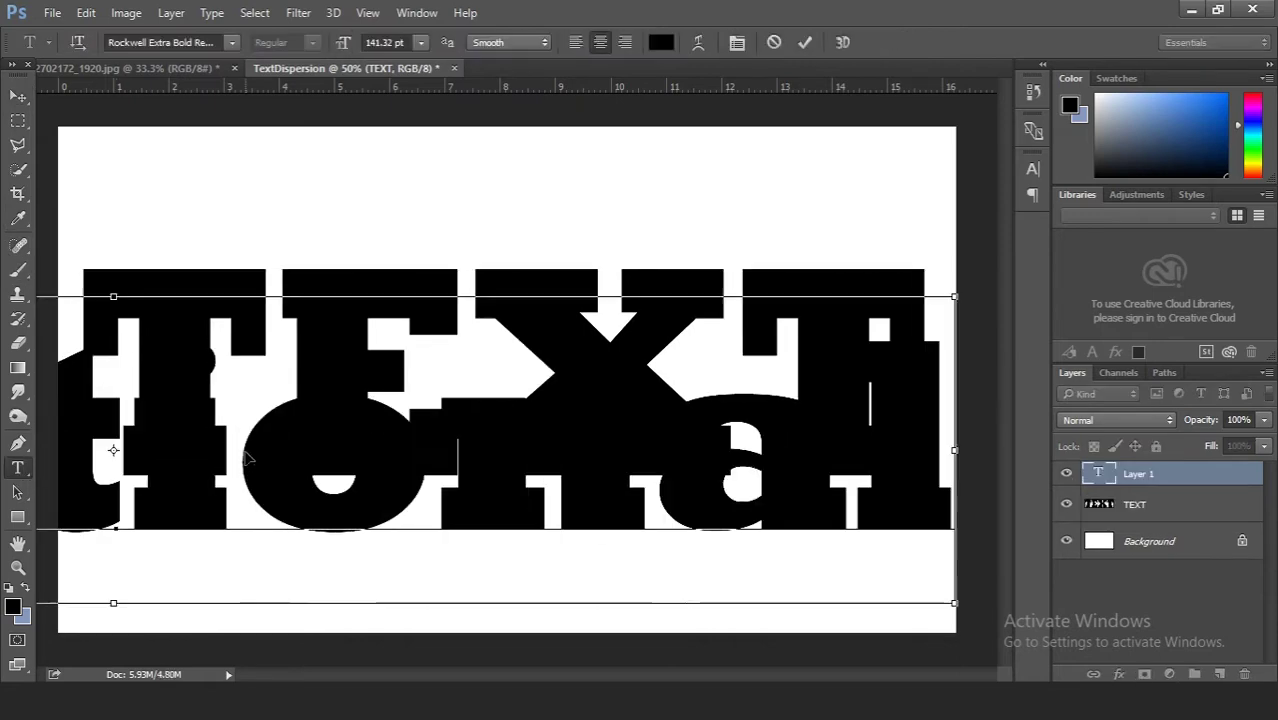
key("ctrl+a")
key("ctrl+Return")
left_click_drag(197, 531, 200, 531)
scroll(200, 531, "up", 3)
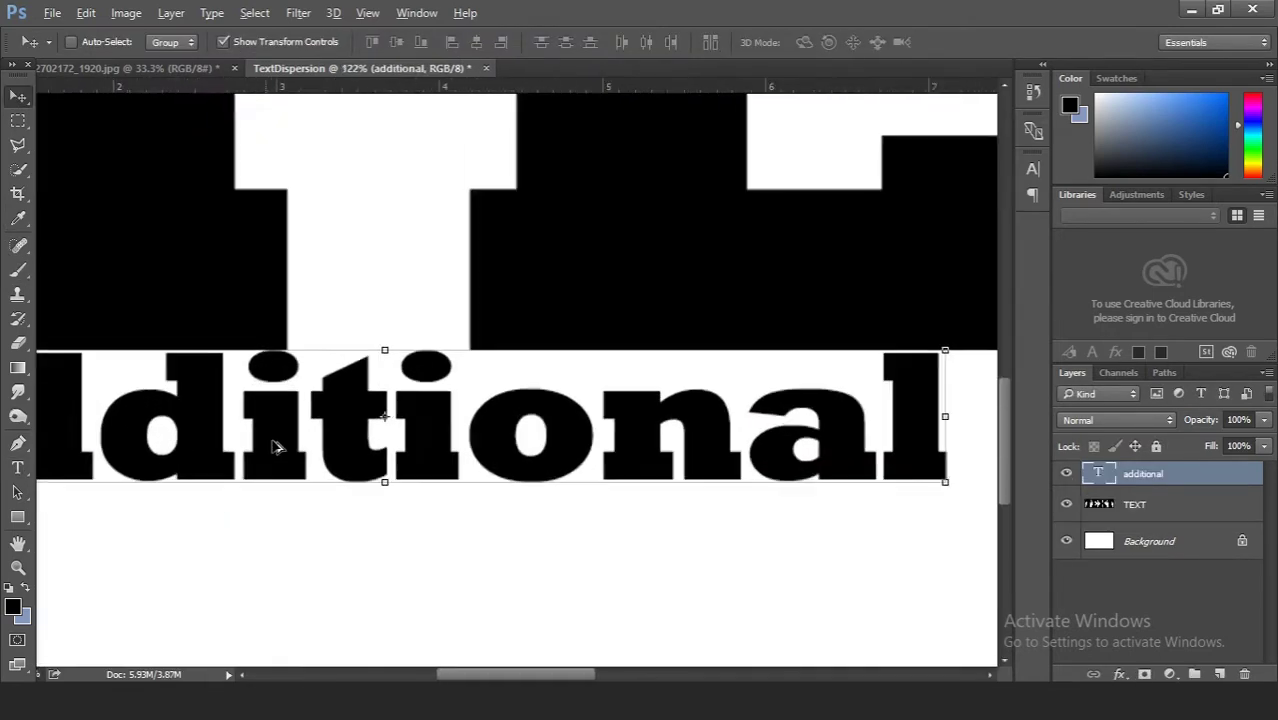
left_click_drag(277, 447, 415, 340)
scroll(412, 345, "down", 3)
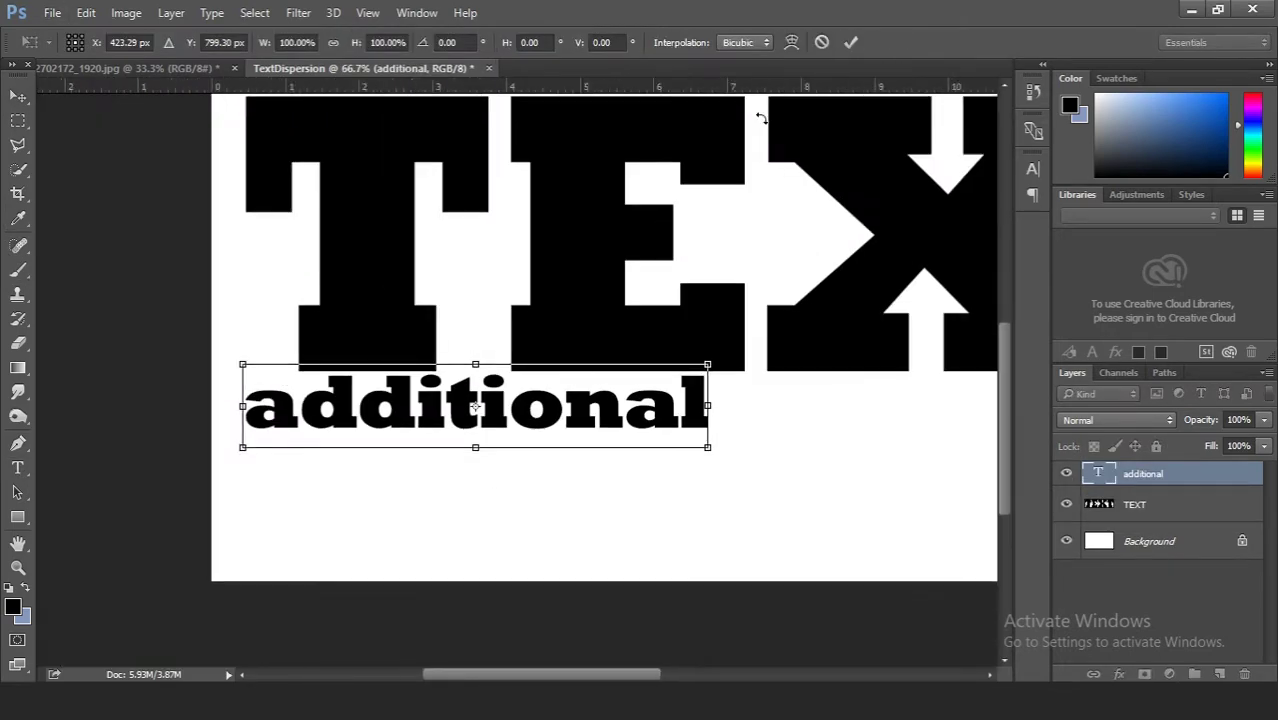
left_click(851, 44)
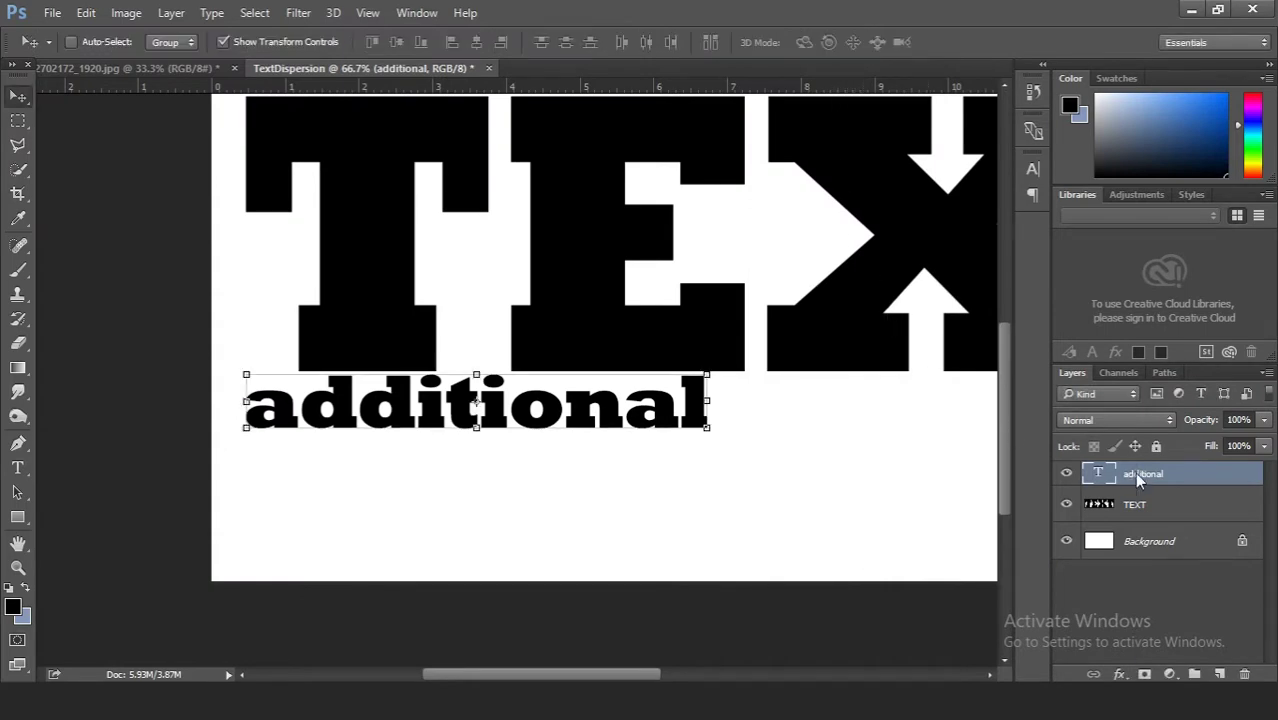
- Rasterize the 'additional' text and stretch it wider and flatter
right_click(1137, 478)
left_click(775, 369)
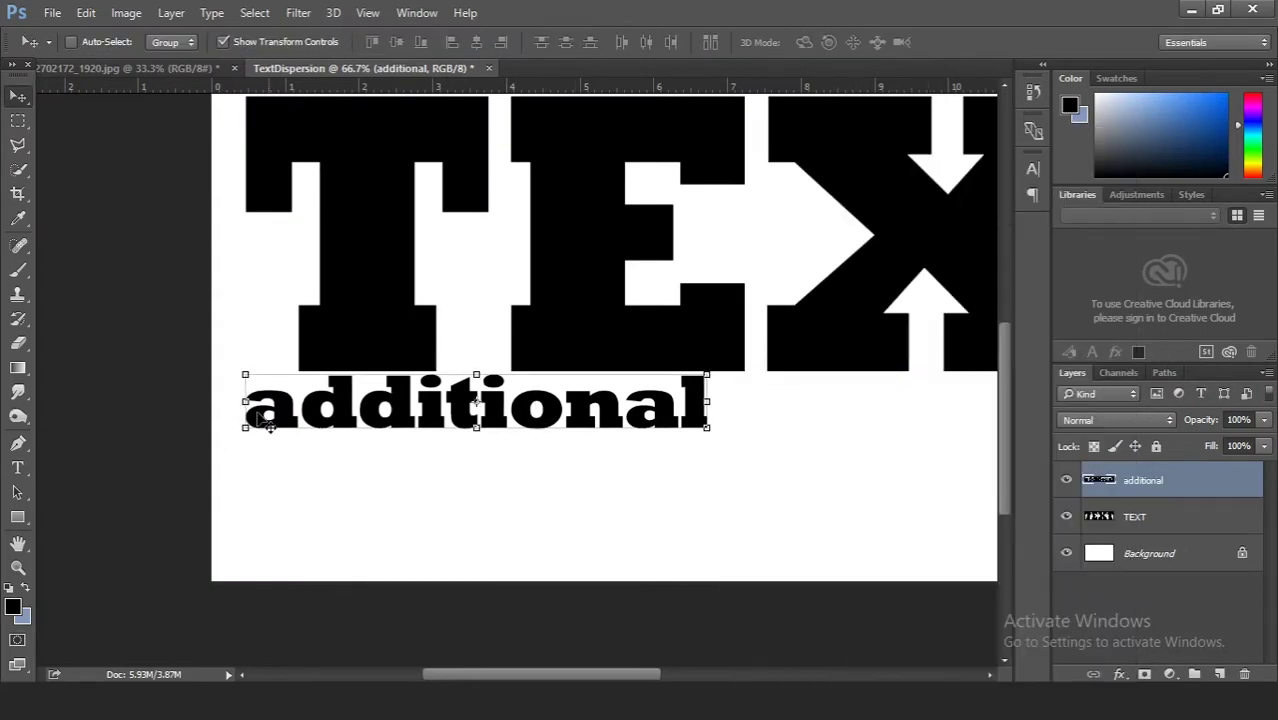
left_click_drag(236, 399, 270, 399)
left_click_drag(708, 399, 740, 399)
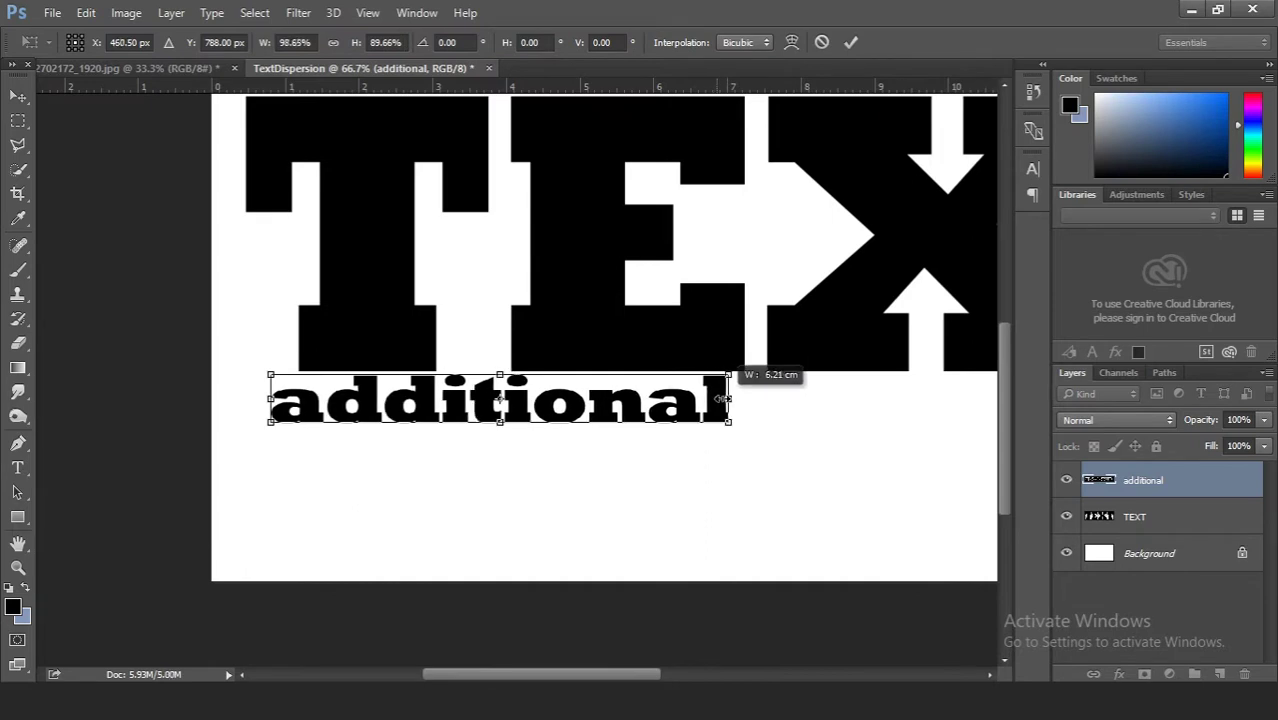
key("ctrl+minus")
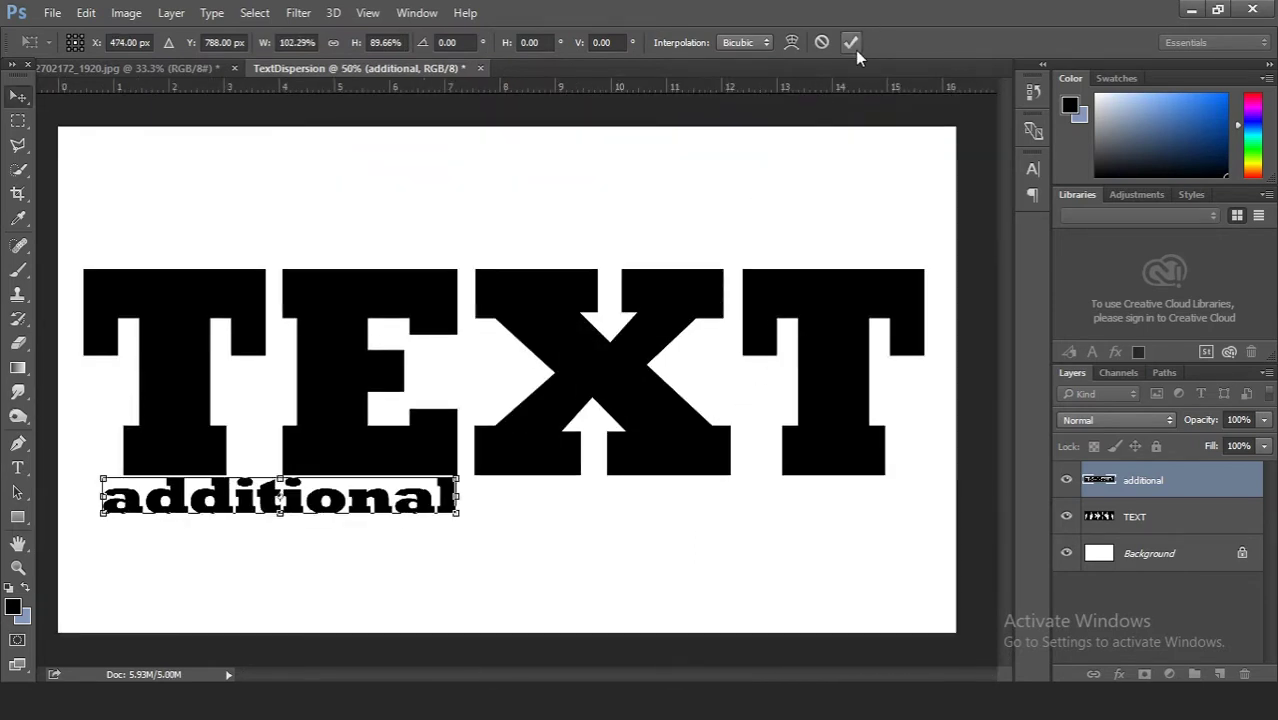
left_click(851, 42)
- Merge the TEXT and additional layers into a single layer
left_click(1150, 516)
left_click(1165, 490, "shift")
right_click(1165, 494)
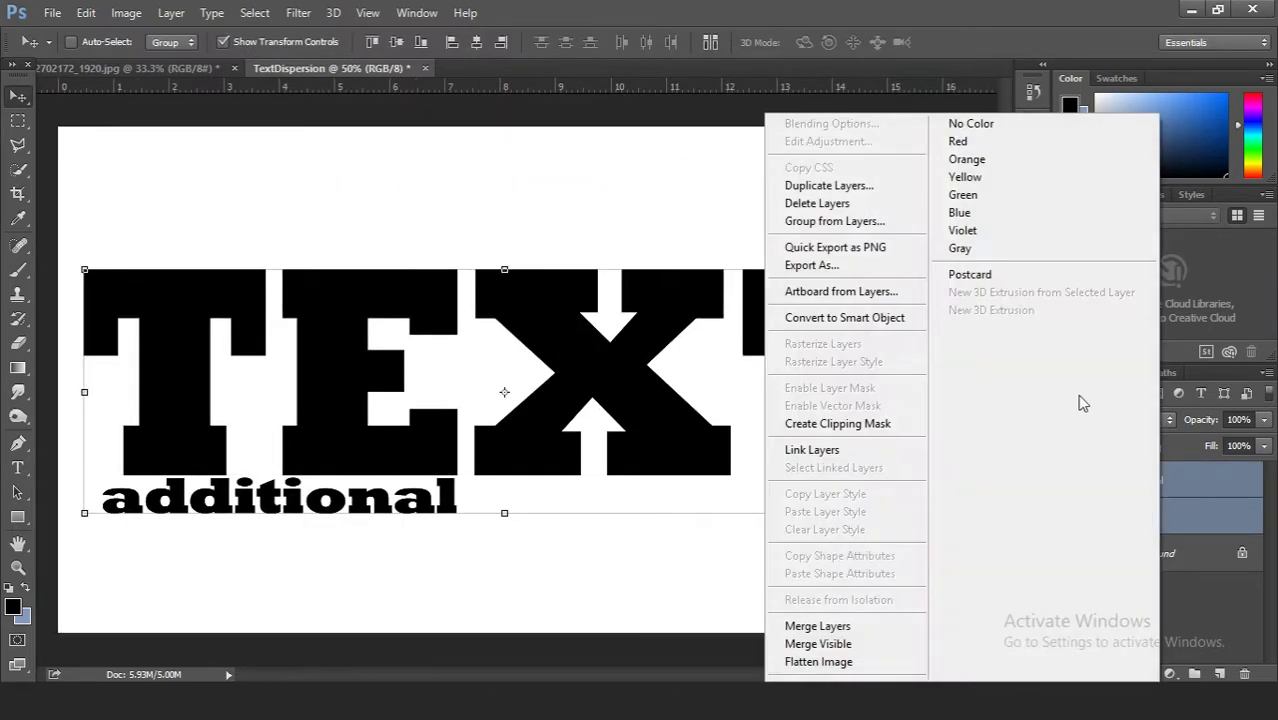
left_click(887, 626)
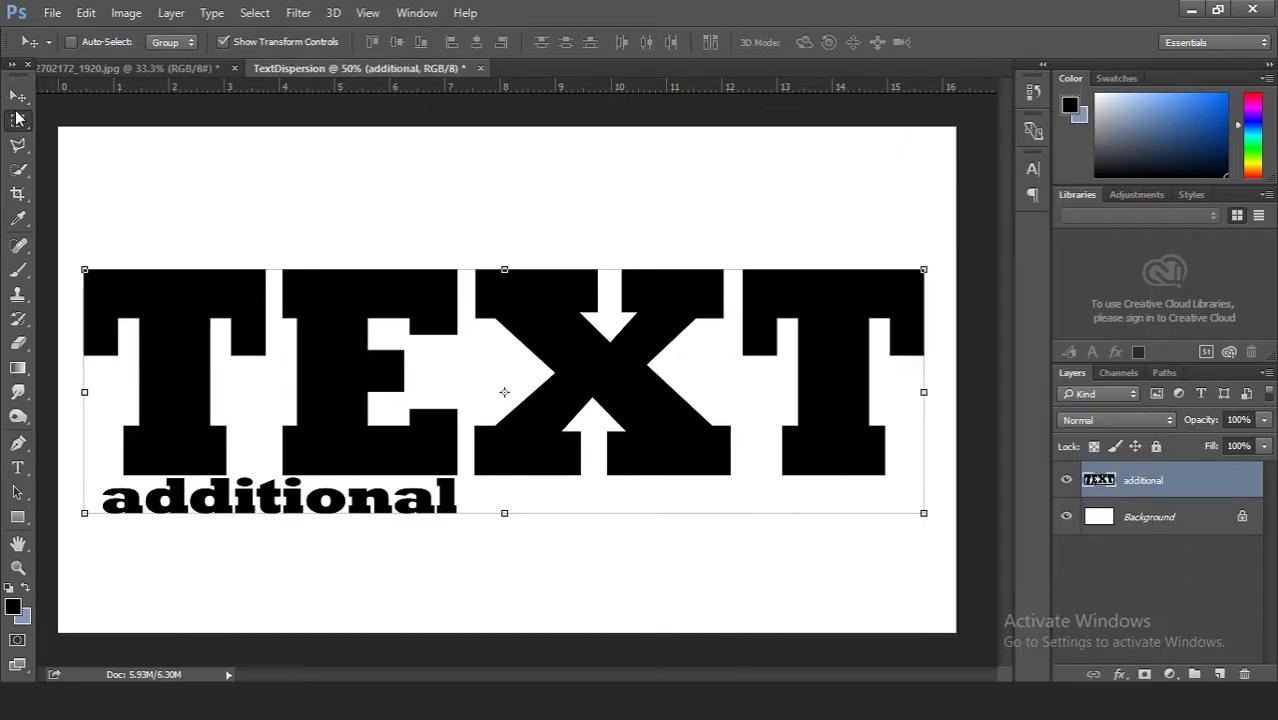
key("m")
scroll(200, 323, "up", 1)
- Select a piece of the E and squash it into a thinner bar with Free Transform
scroll(200, 323, "up", 1)
scroll(361, 261, "up", 1)
left_click_drag(361, 261, 386, 159)
scroll(493, 531, "right", 3)
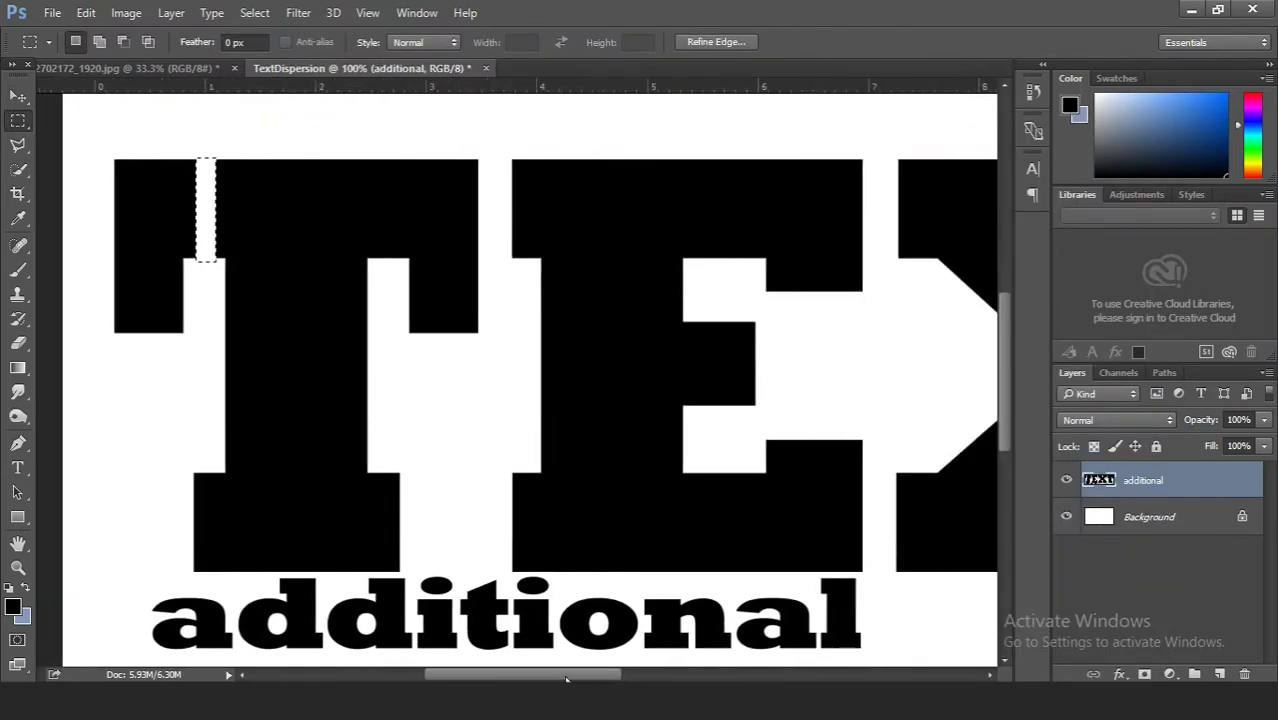
scroll(556, 425, "right", 4)
left_click_drag(538, 425, 651, 461)
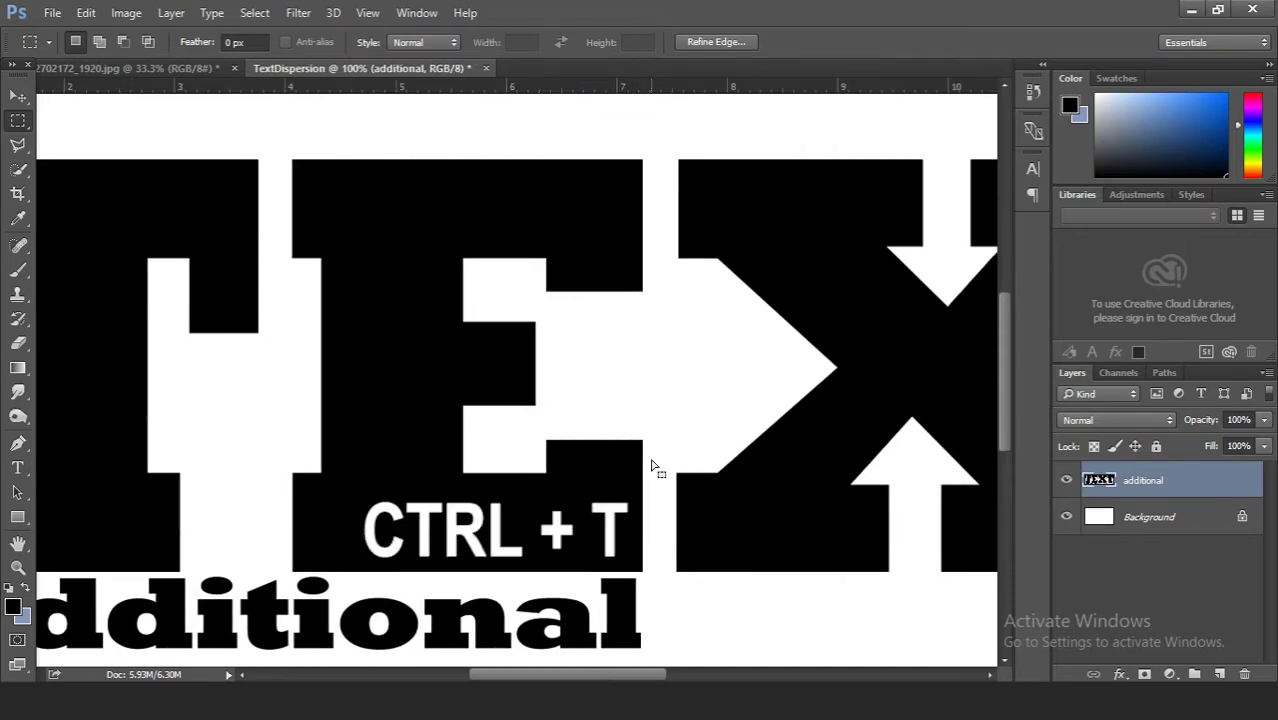
key("ctrl+t")
left_click_drag(597, 425, 596, 390)
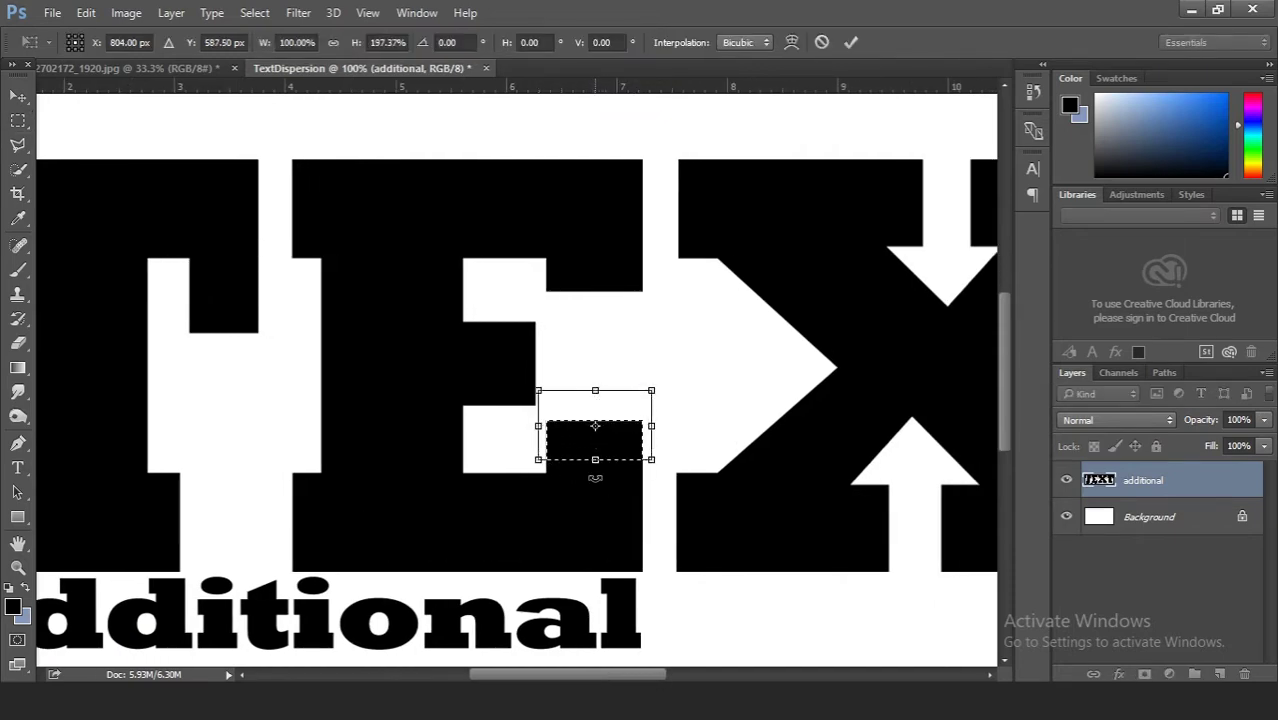
left_click_drag(596, 460, 596, 443)
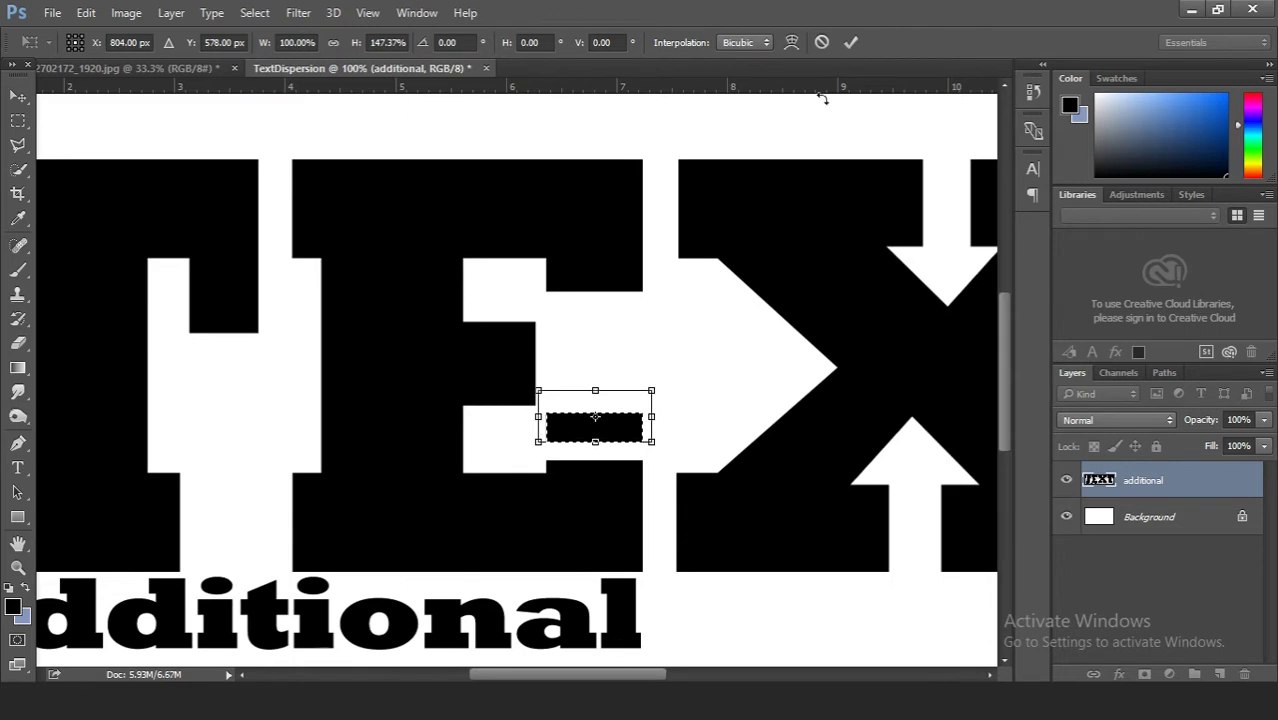
left_click(850, 42)
- Delete thin strips from the X, including part of its left foot
scroll(600, 400, "right", 5)
mouse_move(378, 155)
left_mouse_down()
mouse_move(636, 172)
mouse_move(709, 246)
left_mouse_up()
key("Delete")
left_click_drag(559, 484, 596, 572)
key("Delete")
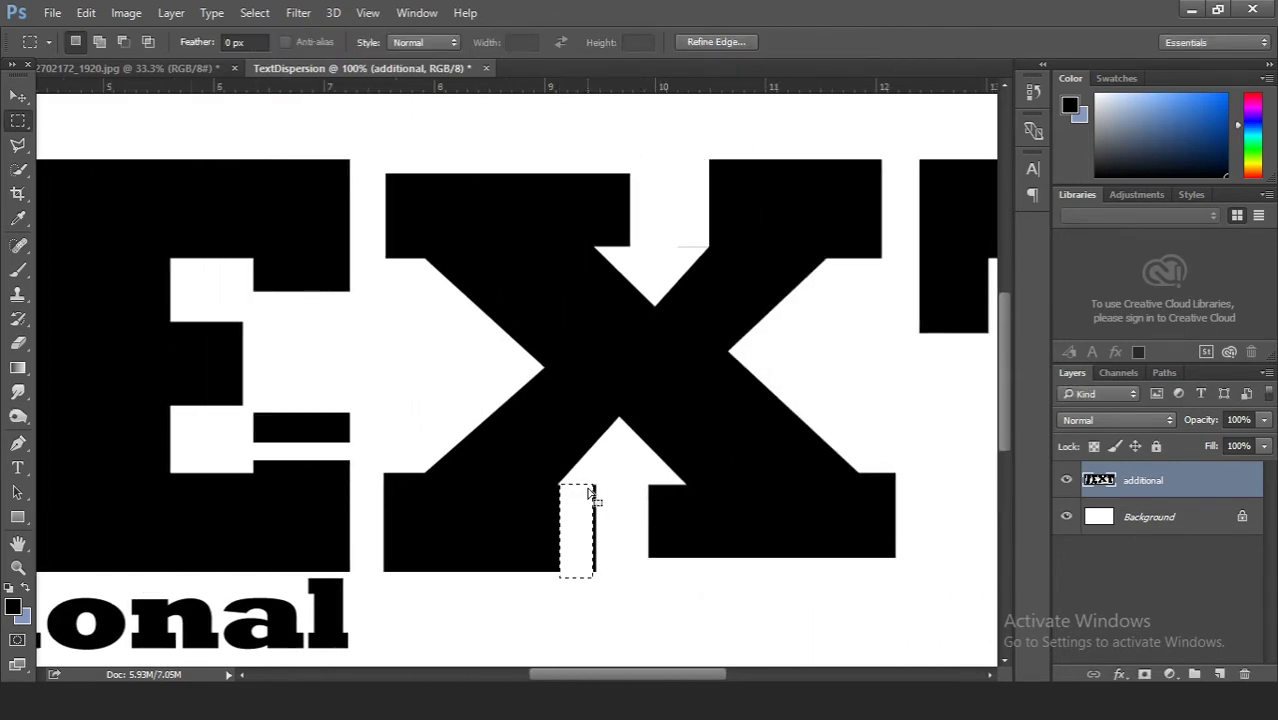
left_click_drag(672, 237, 690, 244)
key("ctrl+minus")
key("ctrl+minus")
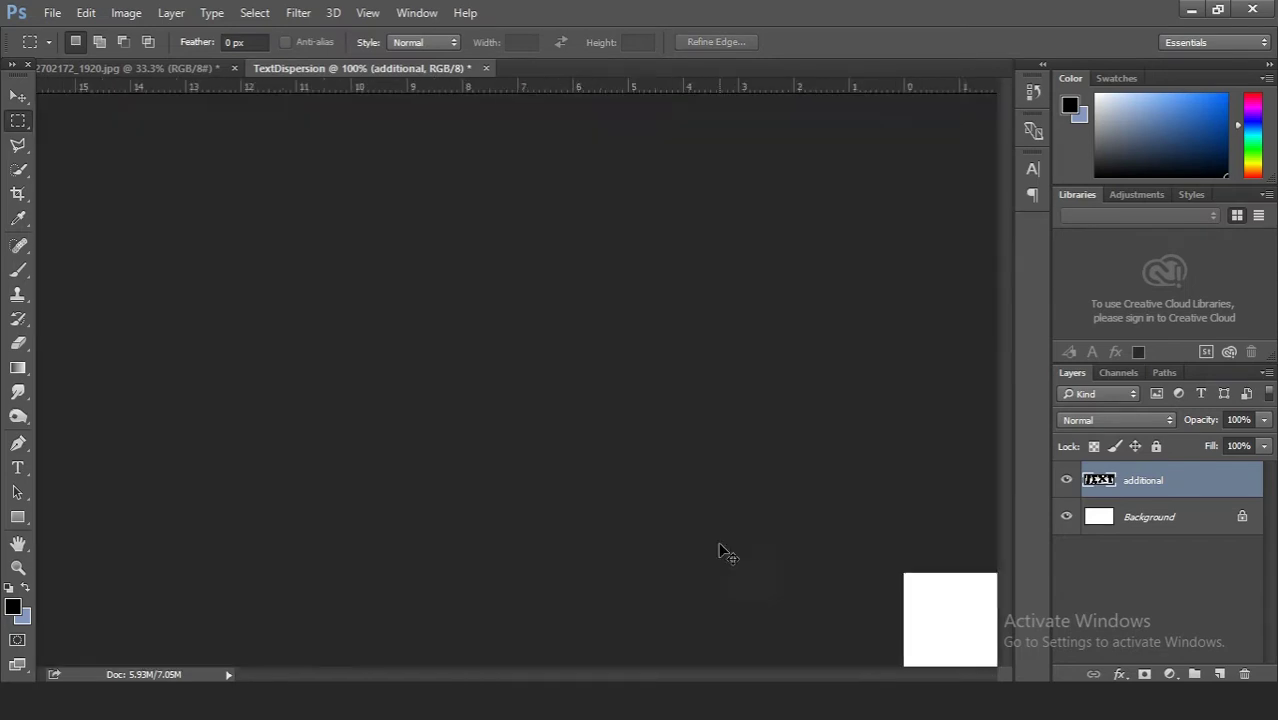
- Shift a vertical strip through the 'a' and 'd' of additional to the right
left_click_drag(226, 342, 272, 366)
left_click_drag(735, 338, 785, 362)
scroll(160, 533, "up", 2)
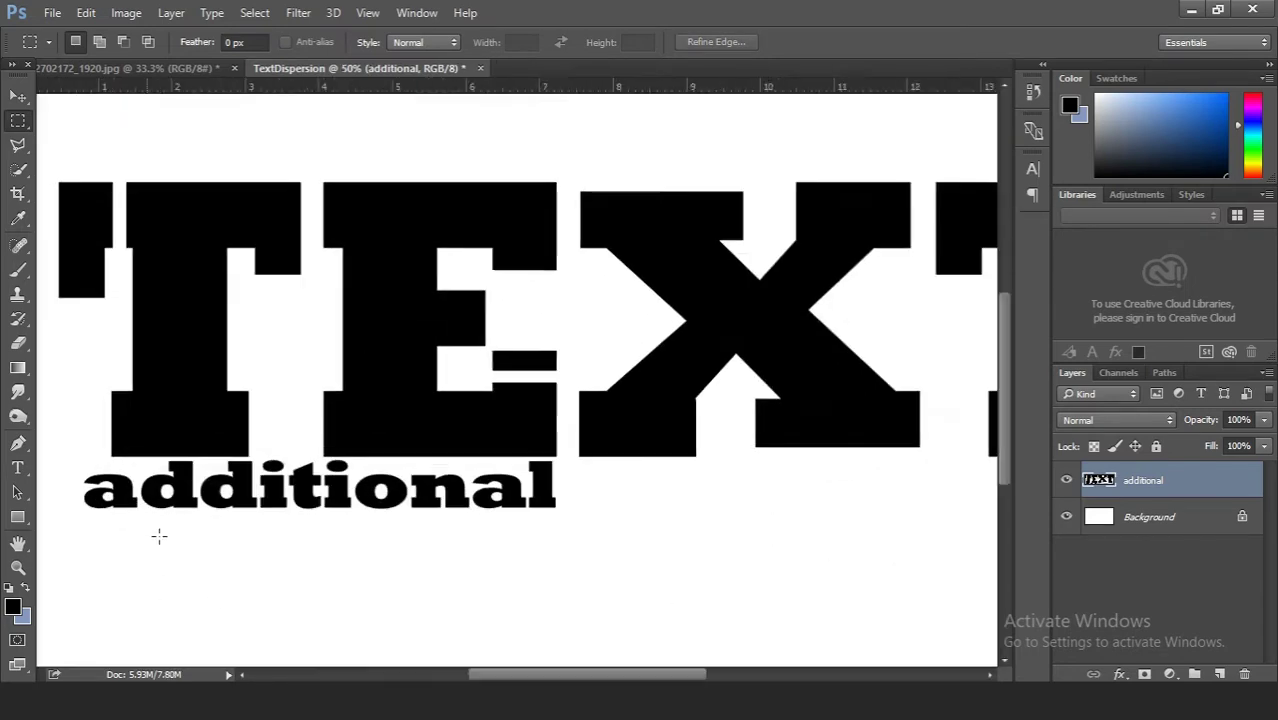
scroll(163, 390, "up", 2)
left_click_drag(160, 388, 182, 494)
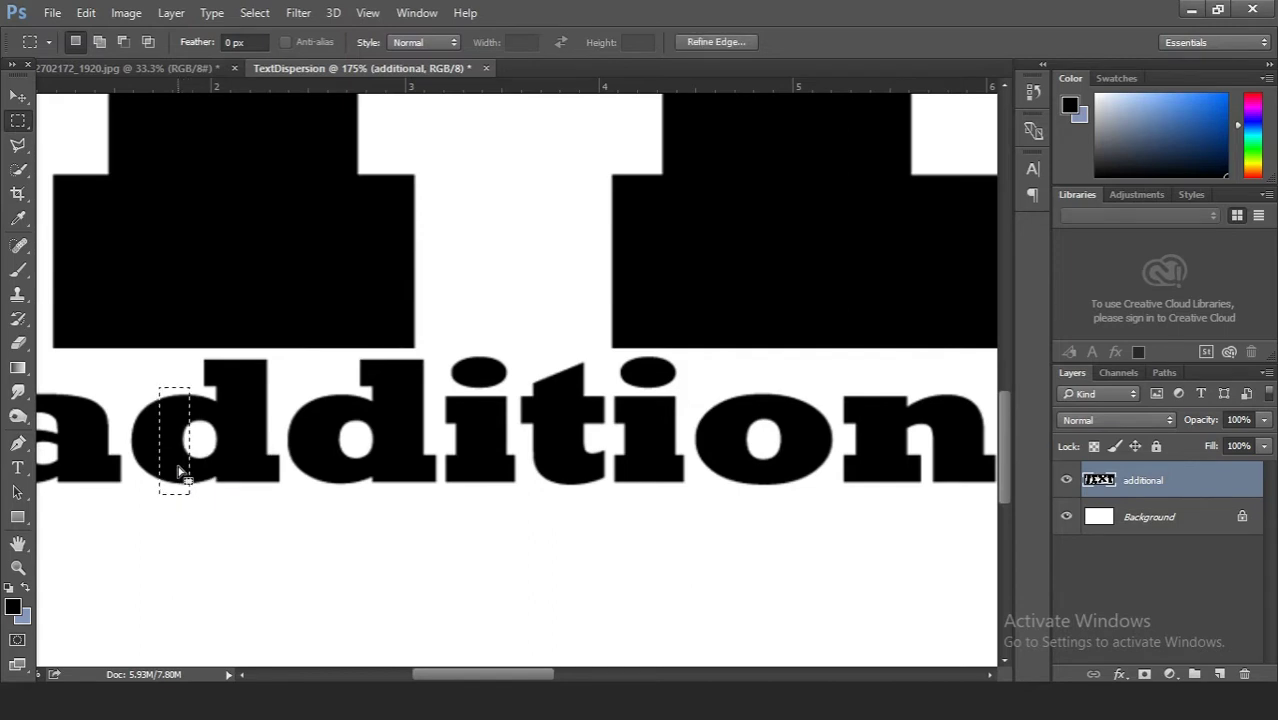
left_click_drag(182, 455, 745, 450)
scroll(740, 450, "down", 4)
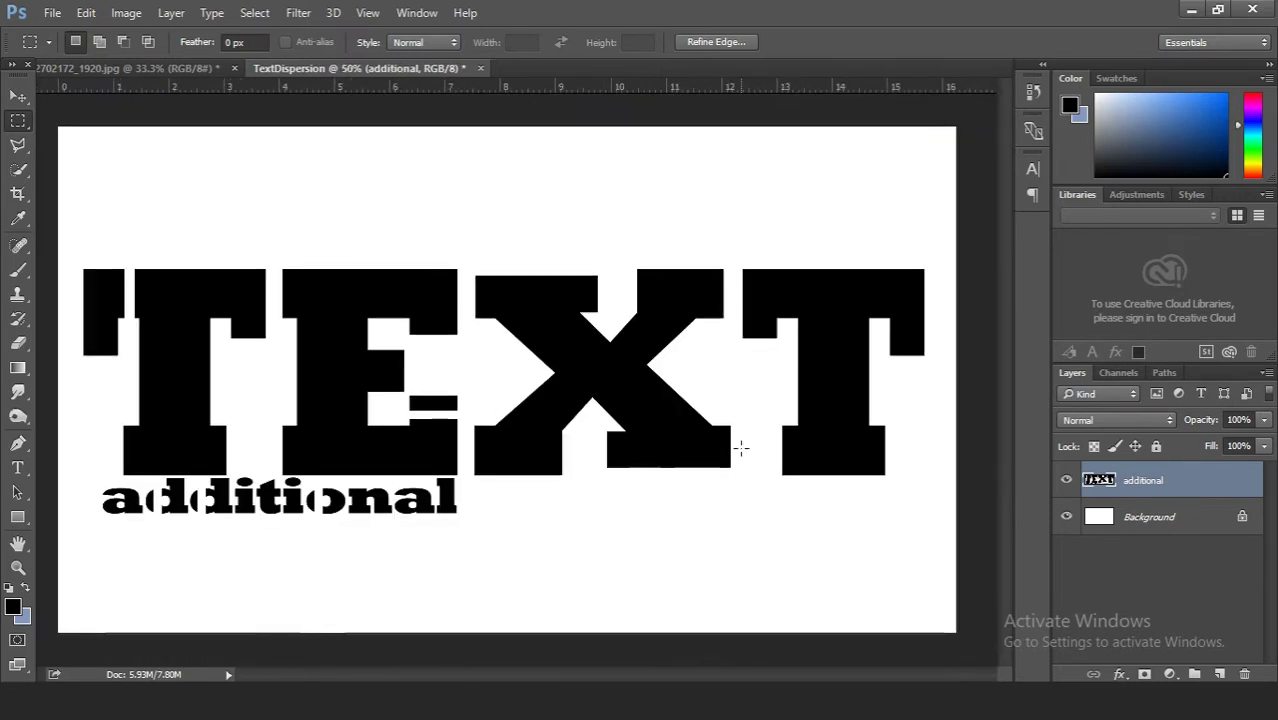
left_click(20, 97)
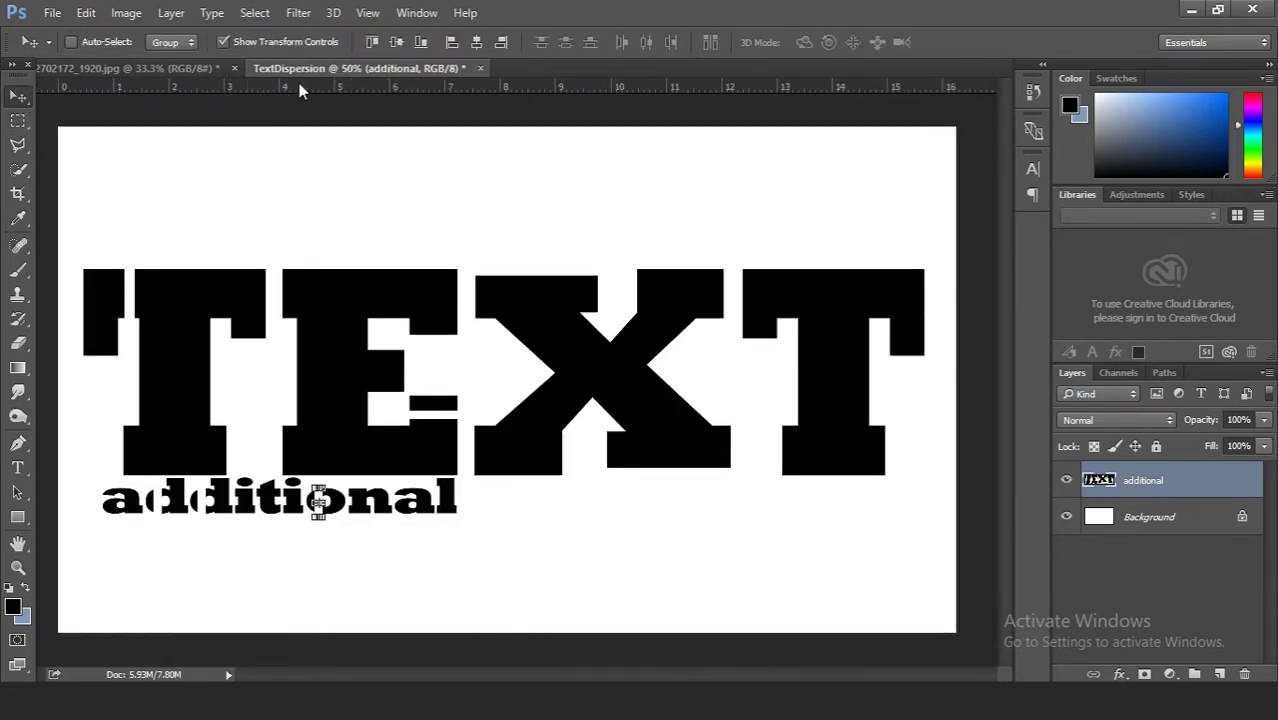
- Duplicate the lake photo layer and drag it into the TextDispersion document
left_click(158, 67)
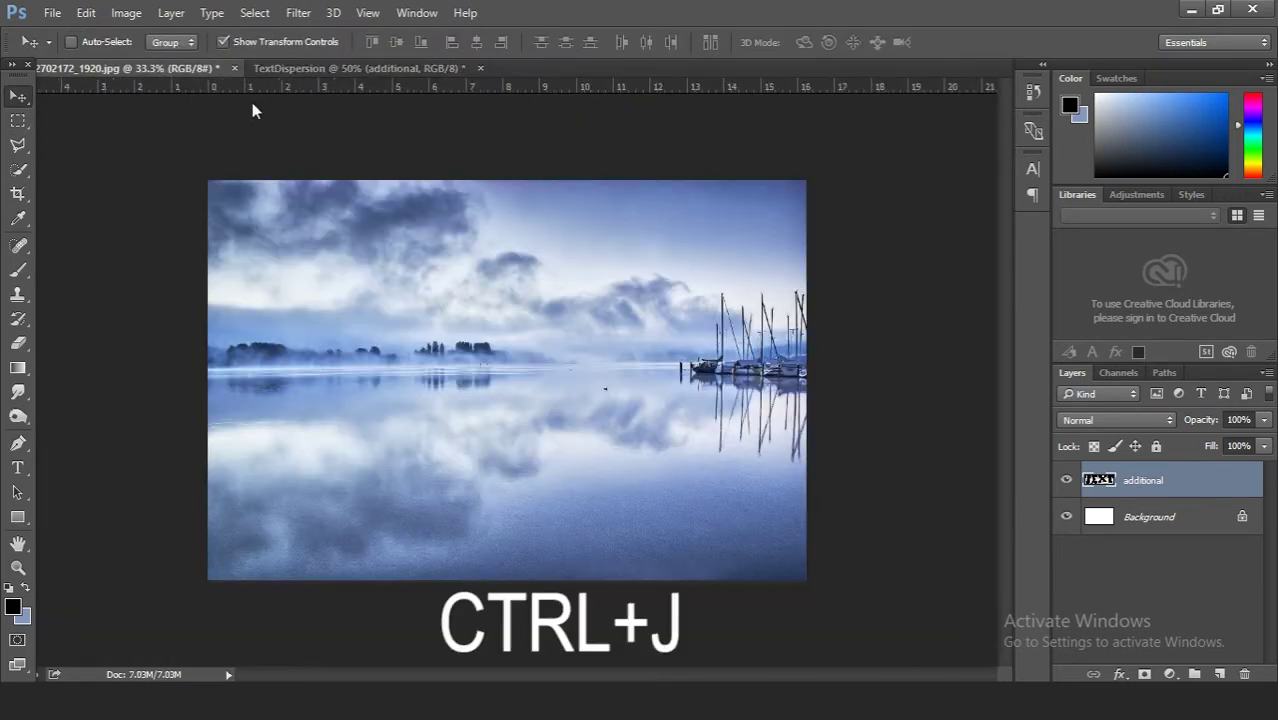
key("ctrl+j")
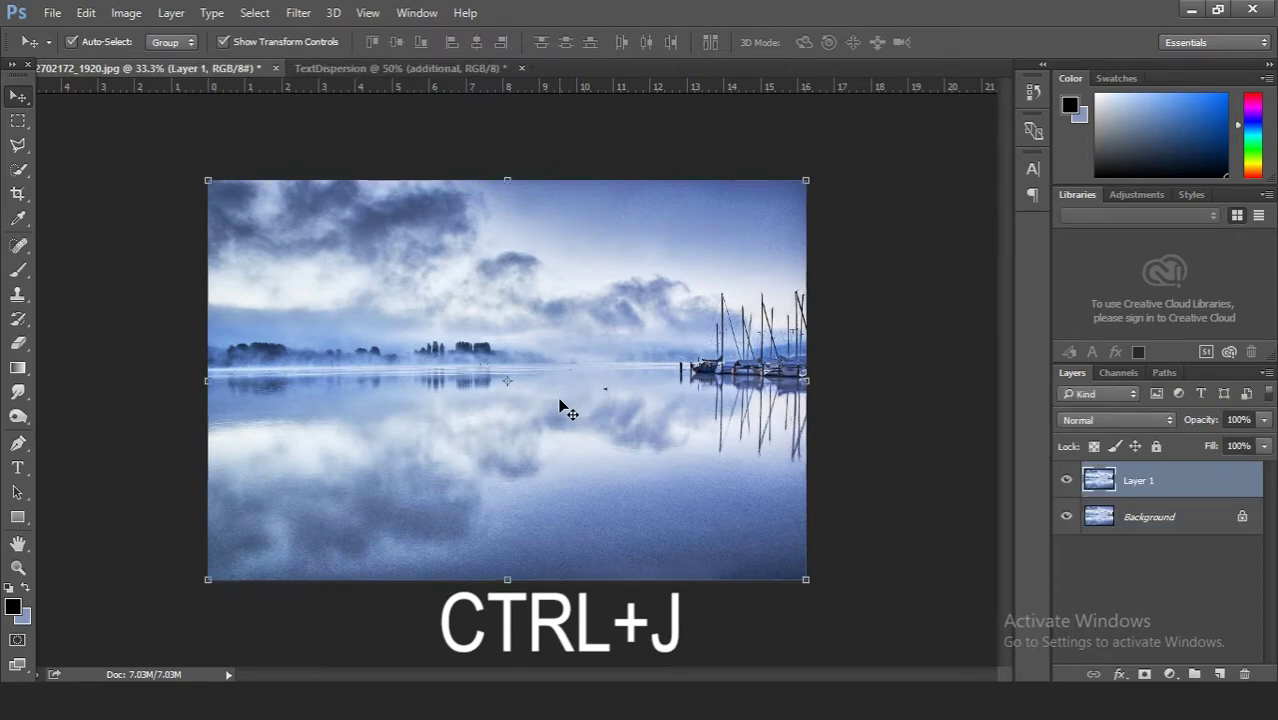
left_click_drag(563, 408, 212, 68)
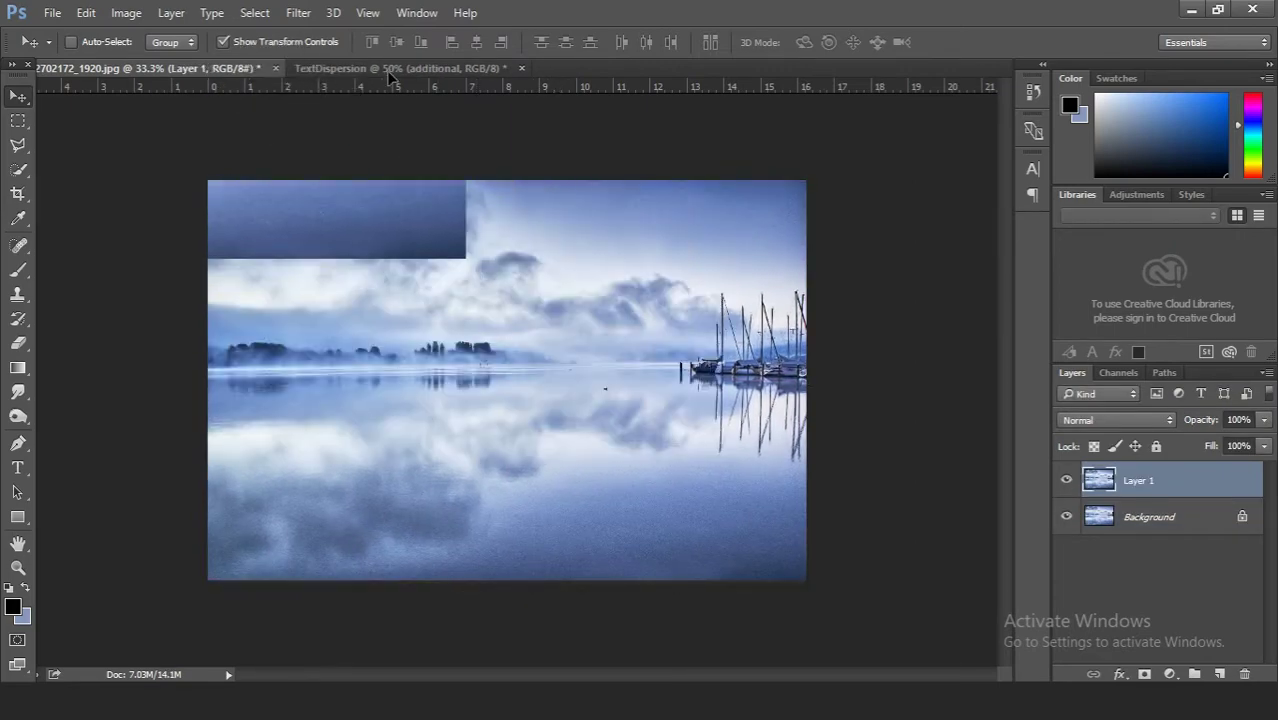
left_click_drag(390, 76, 417, 188)
left_click_drag(460, 400, 509, 409)
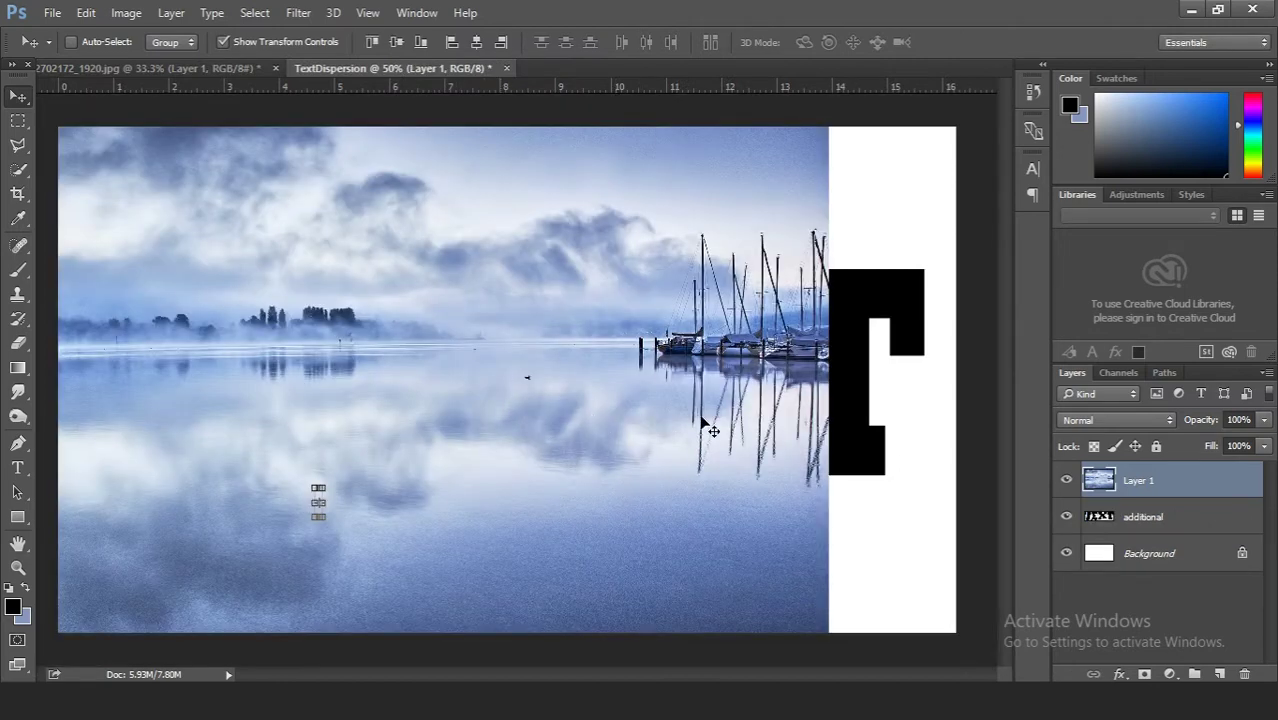
- Lower the photo's opacity, position it over the lettering, and select it with the additional layer
left_click_drag(1210, 425, 1180, 430)
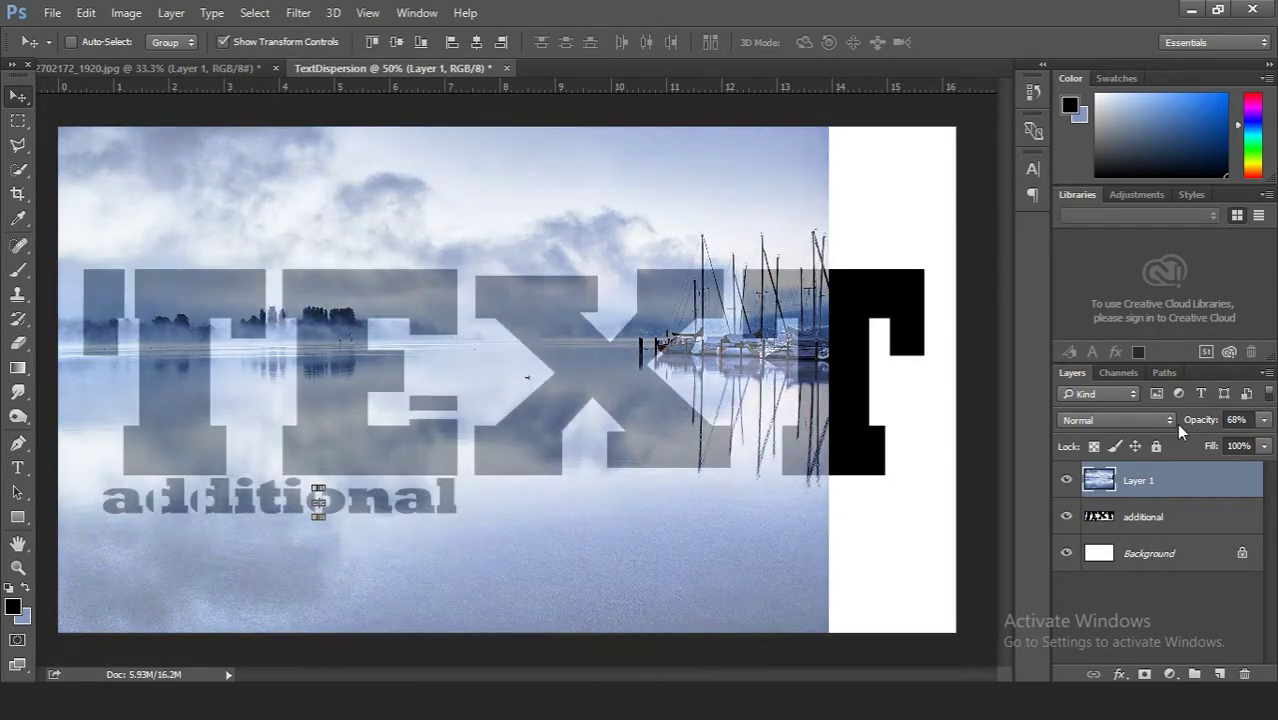
left_click_drag(451, 368, 525, 479)
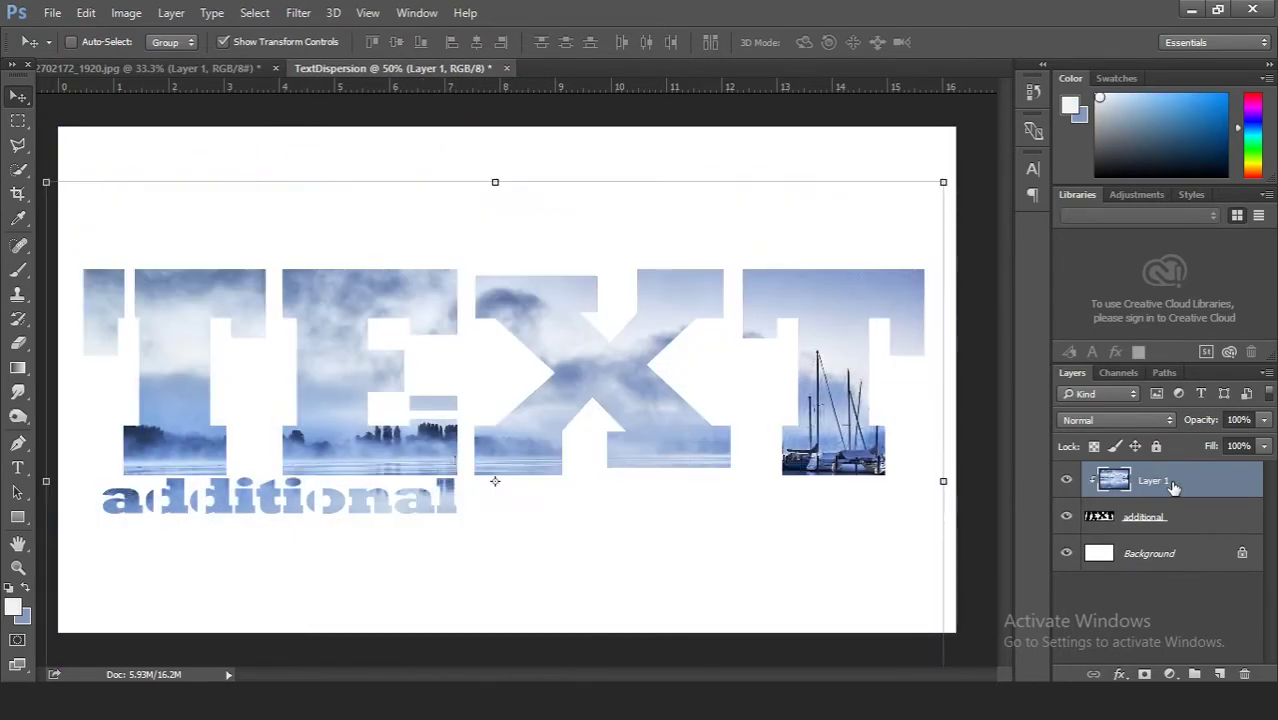
left_click_drag(1197, 425, 1192, 425)
left_click(1180, 513, "shift")
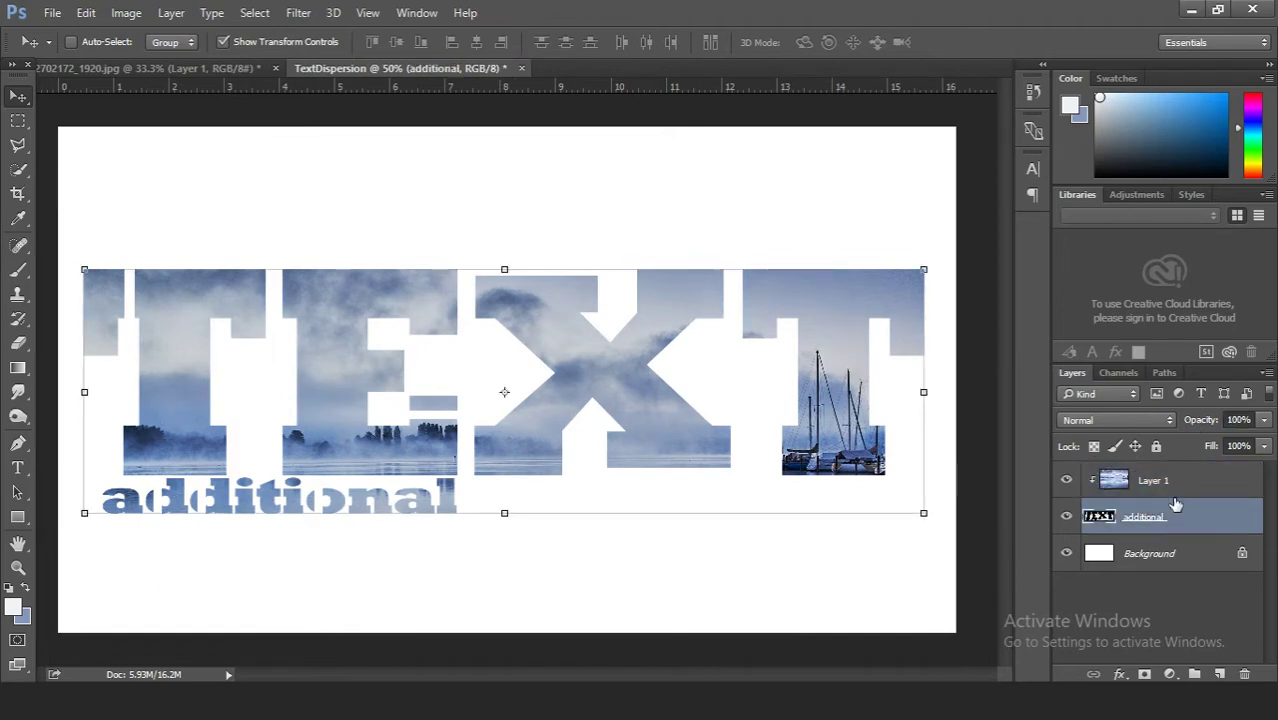
type("85")
right_click(1172, 513)
- Merge the photo into the lettering and clip a new empty layer to it
left_click(853, 627)
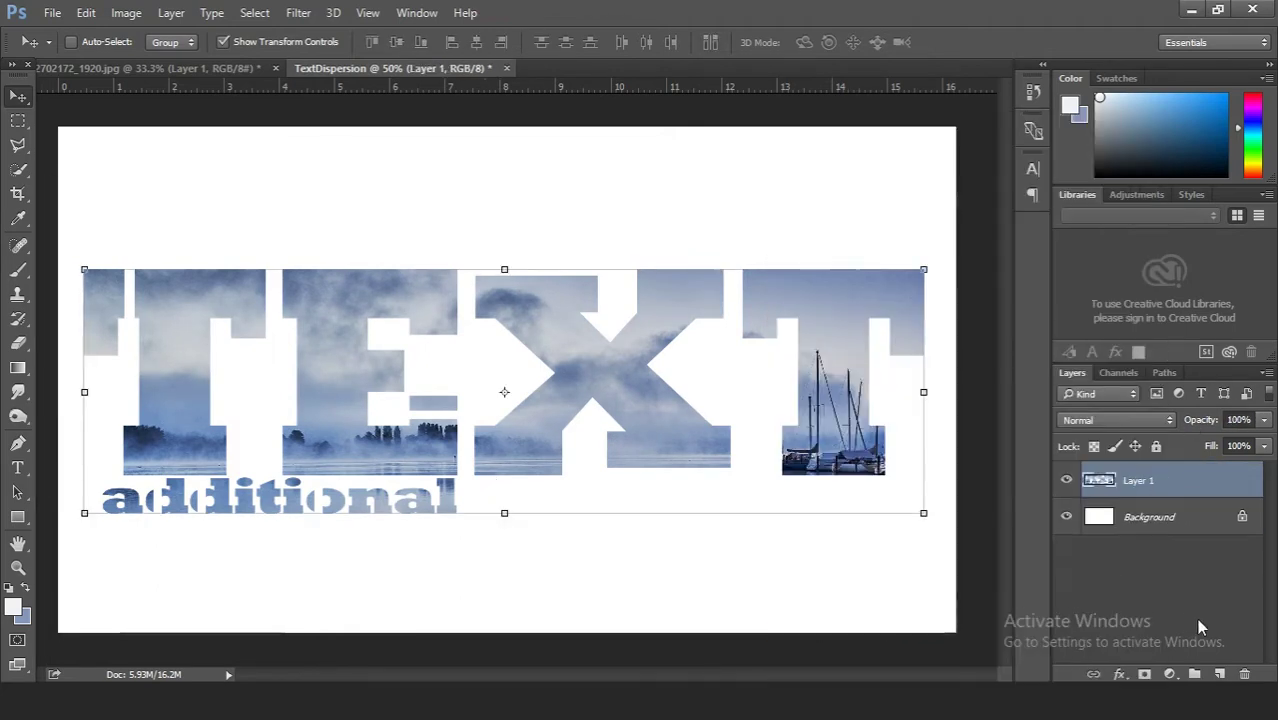
left_click(1220, 676)
right_click(1149, 488)
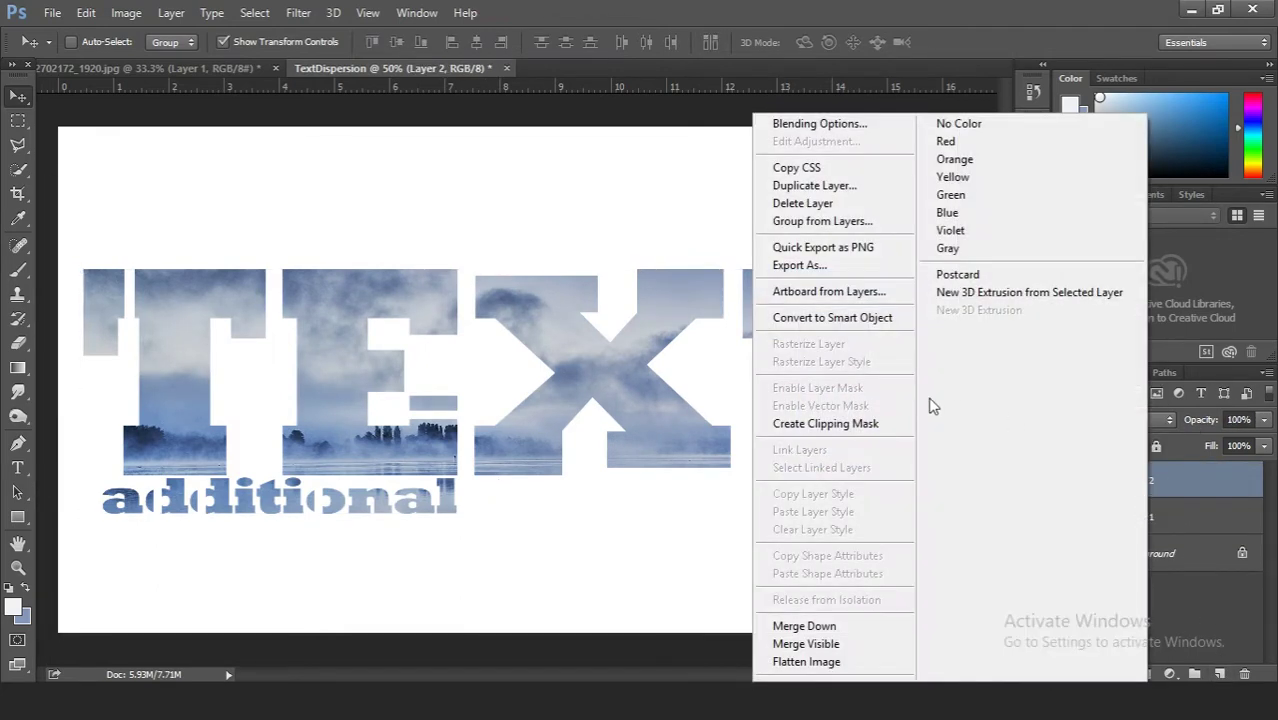
left_click(881, 427)
- Paint blue sampled from the photo over the T, E and X letters
left_click(20, 272)
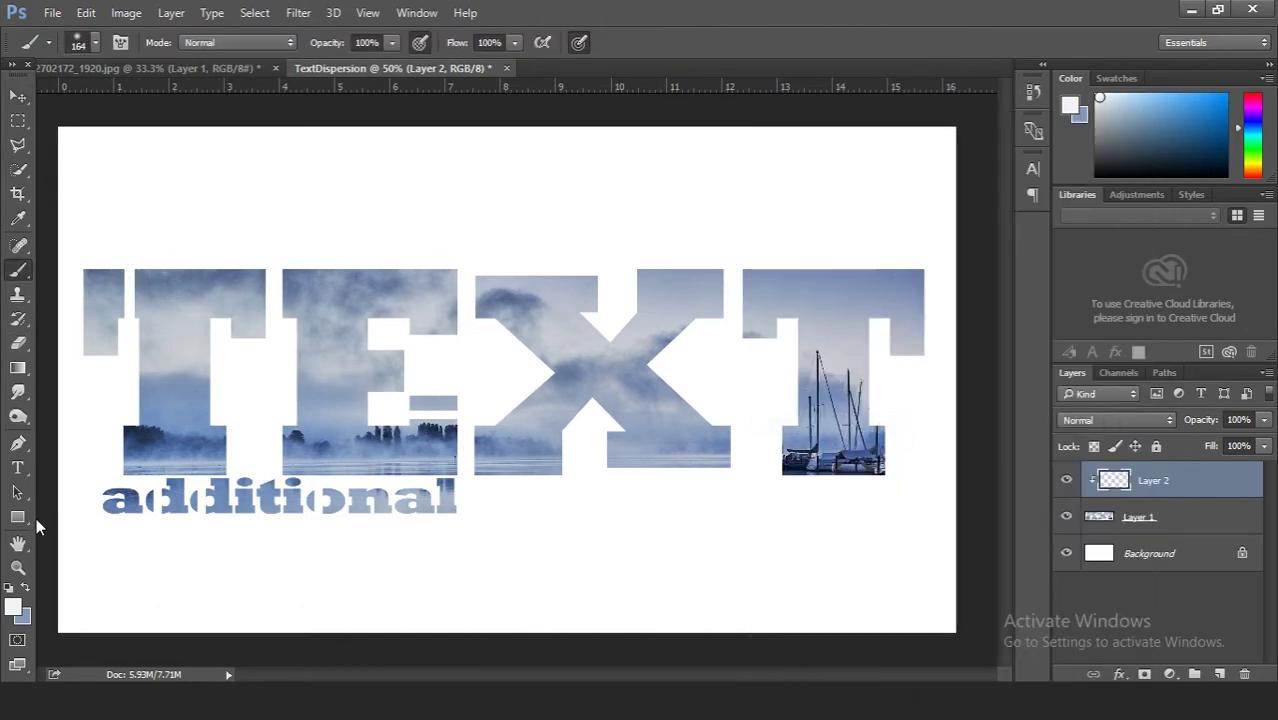
left_click(12, 606)
left_click(182, 388)
left_click(1118, 136)
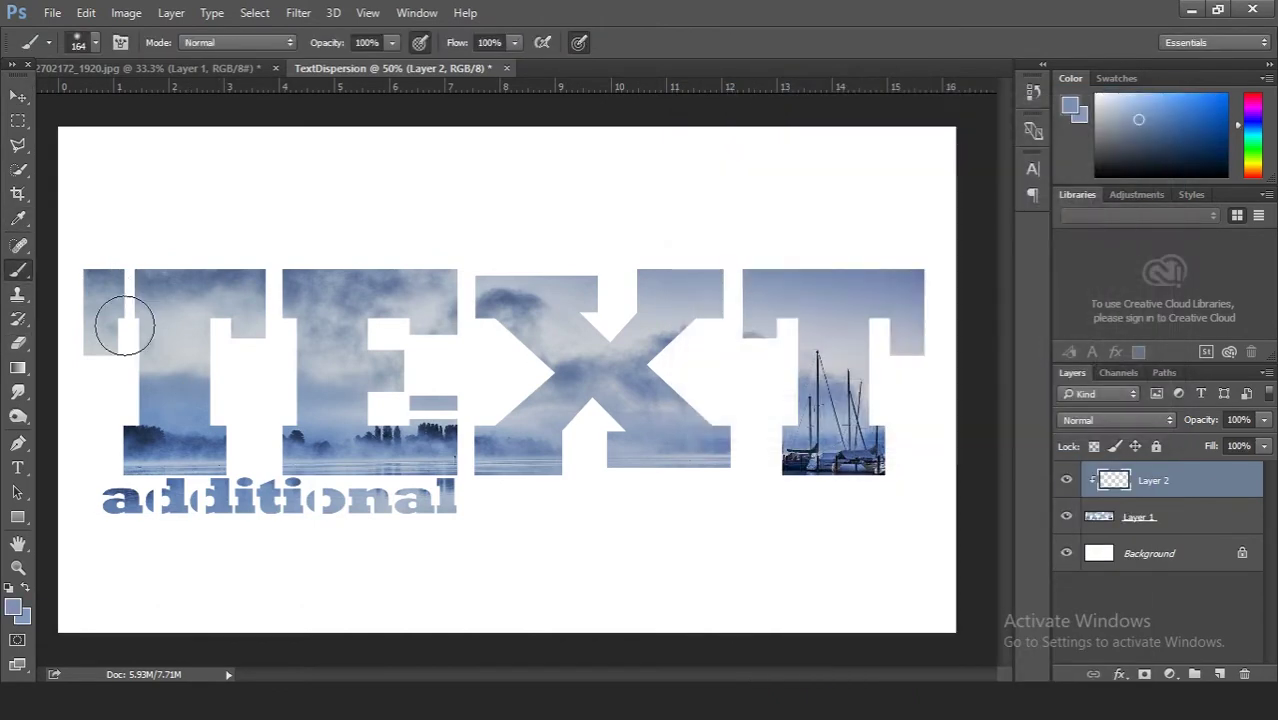
mouse_move(202, 355)
left_mouse_down()
mouse_move(205, 294)
mouse_move(334, 362)
mouse_move(351, 340)
mouse_move(820, 350)
mouse_move(362, 508)
mouse_move(484, 505)
left_mouse_up()
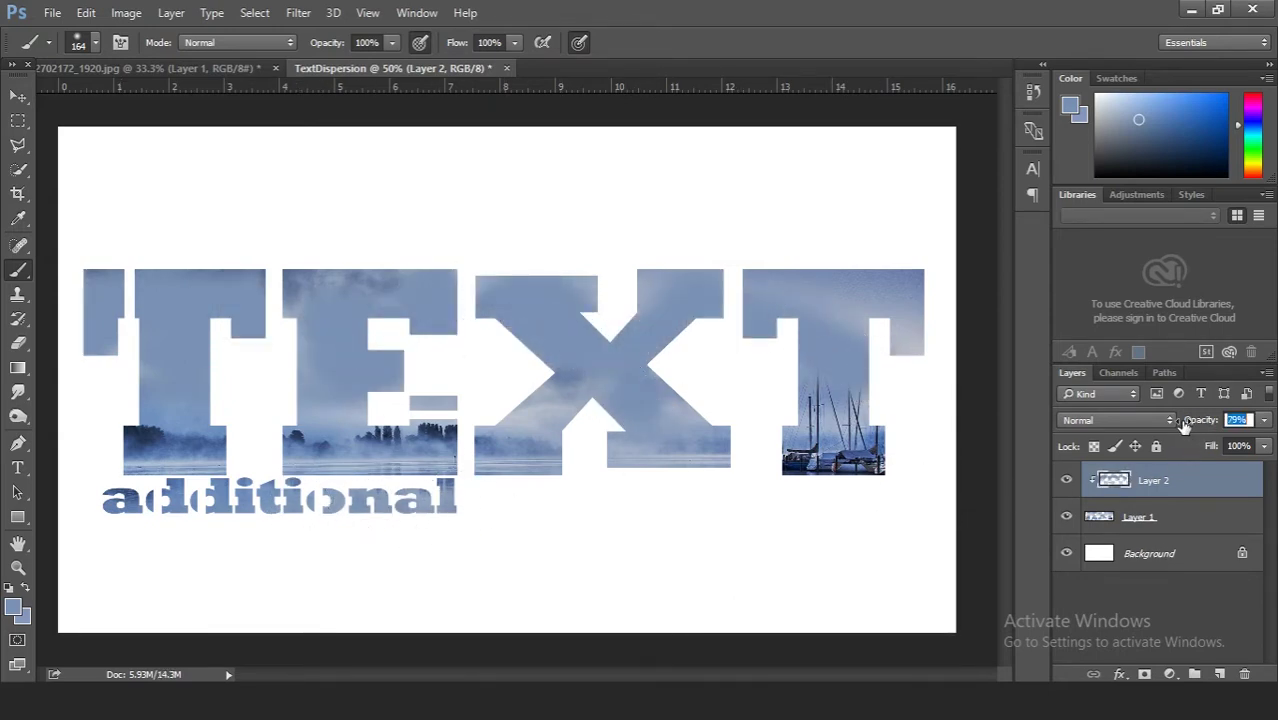
- Set the blue paint layer's opacity to 45%, comparing it shown and hidden
left_click_drag(1183, 425, 1190, 420)
left_click(1065, 482)
left_click(1065, 482)
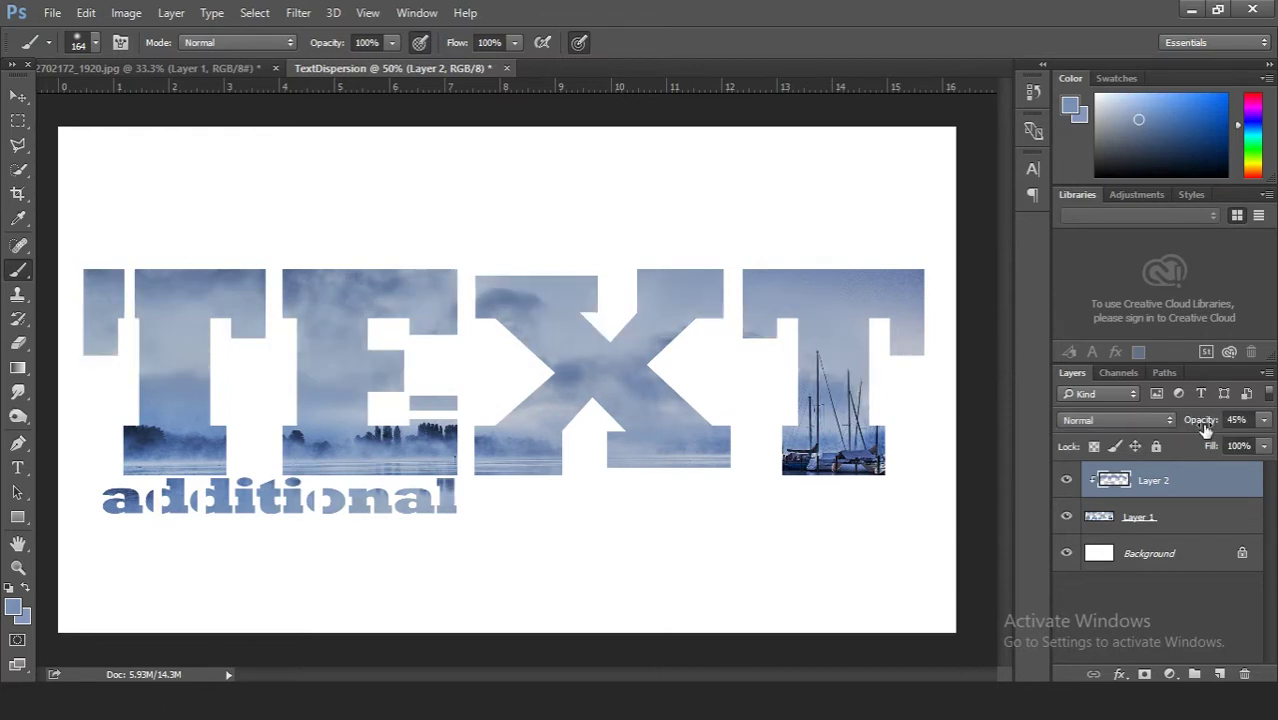
left_click(1064, 482)
left_click(1064, 482)
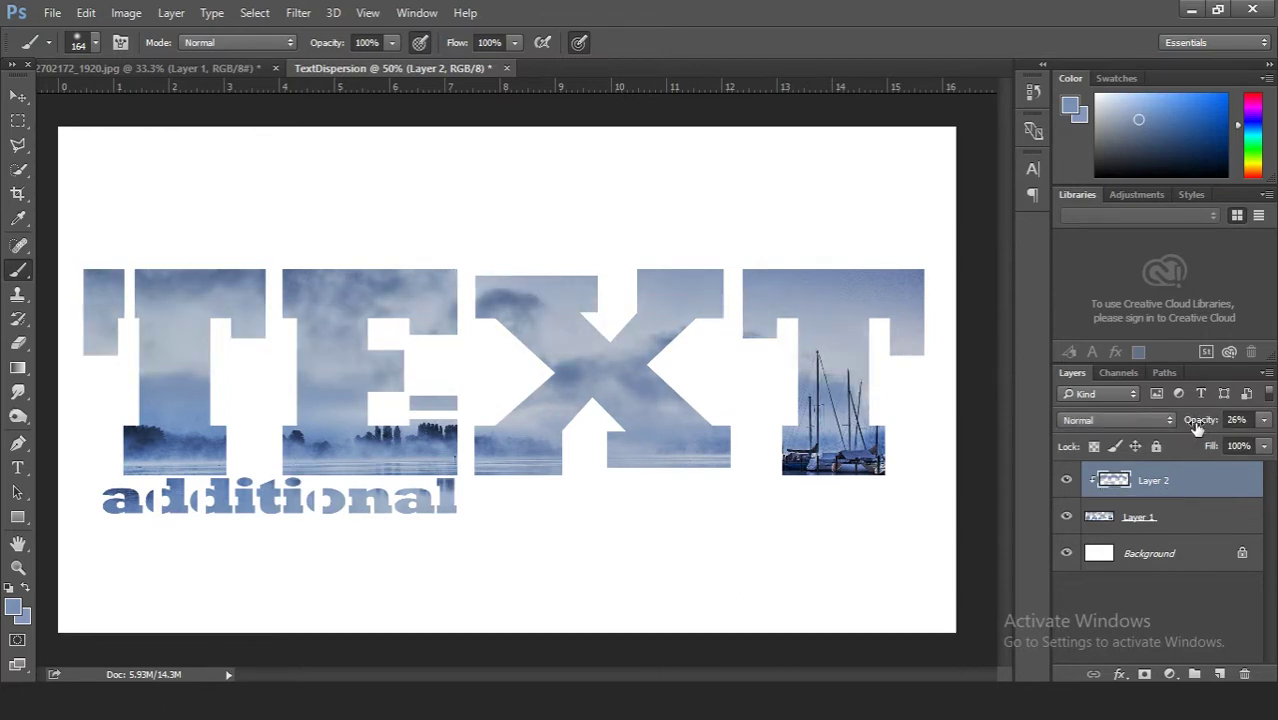
left_click(1066, 482)
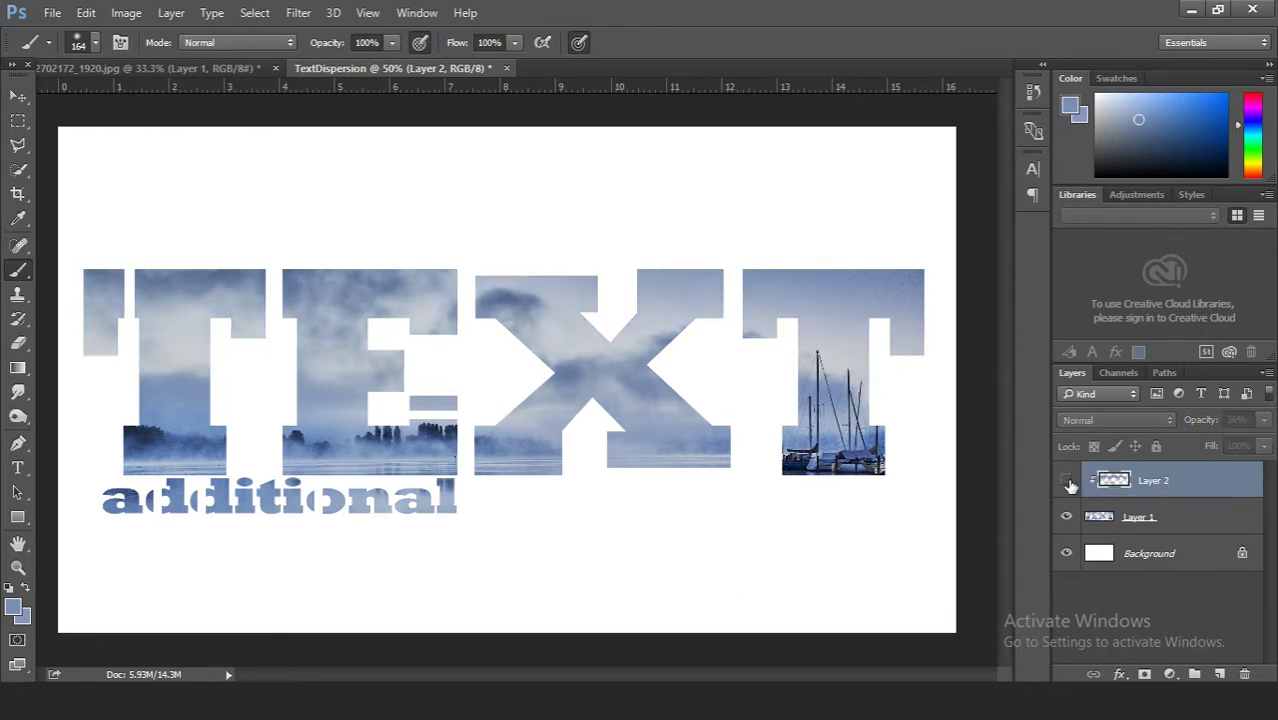
left_click(1066, 482)
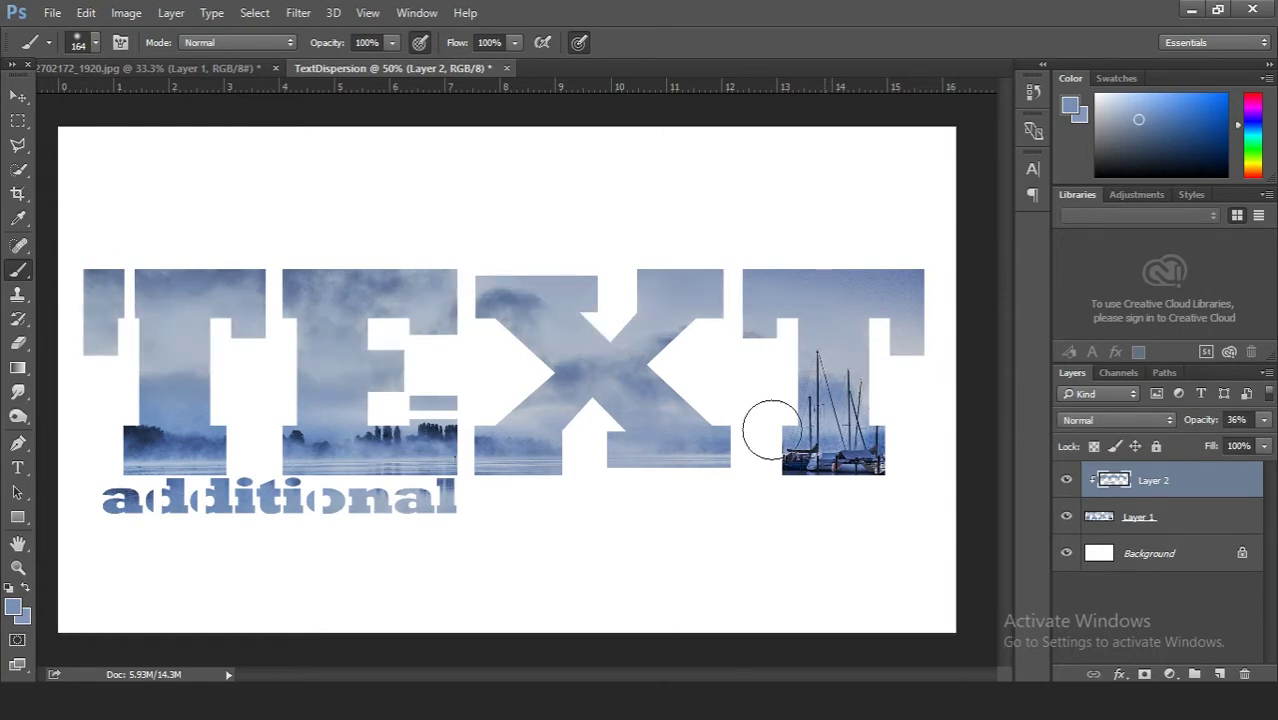
key("d")
key("v")
key("4")
key("5")
- Merge the blue paint layer into the photo-filled lettering and select the Background
left_click(1183, 521)
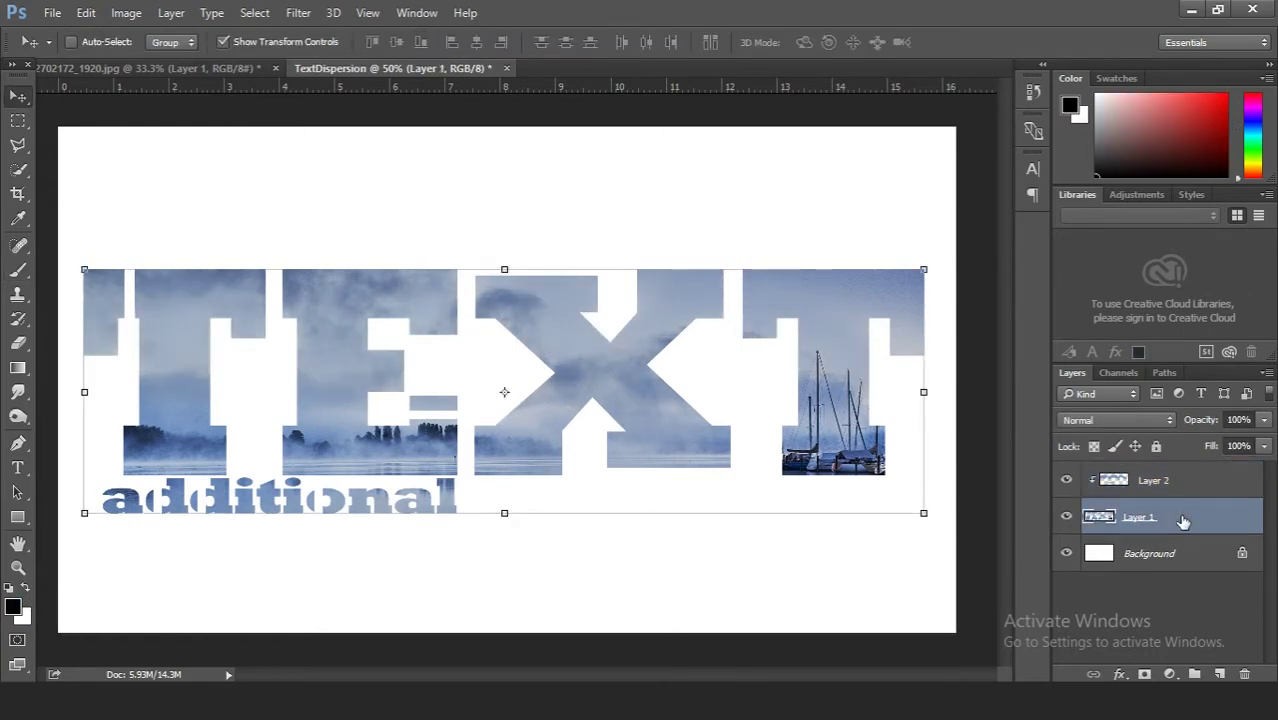
left_click(1166, 483, "shift")
right_click(1164, 499)
left_click(865, 627)
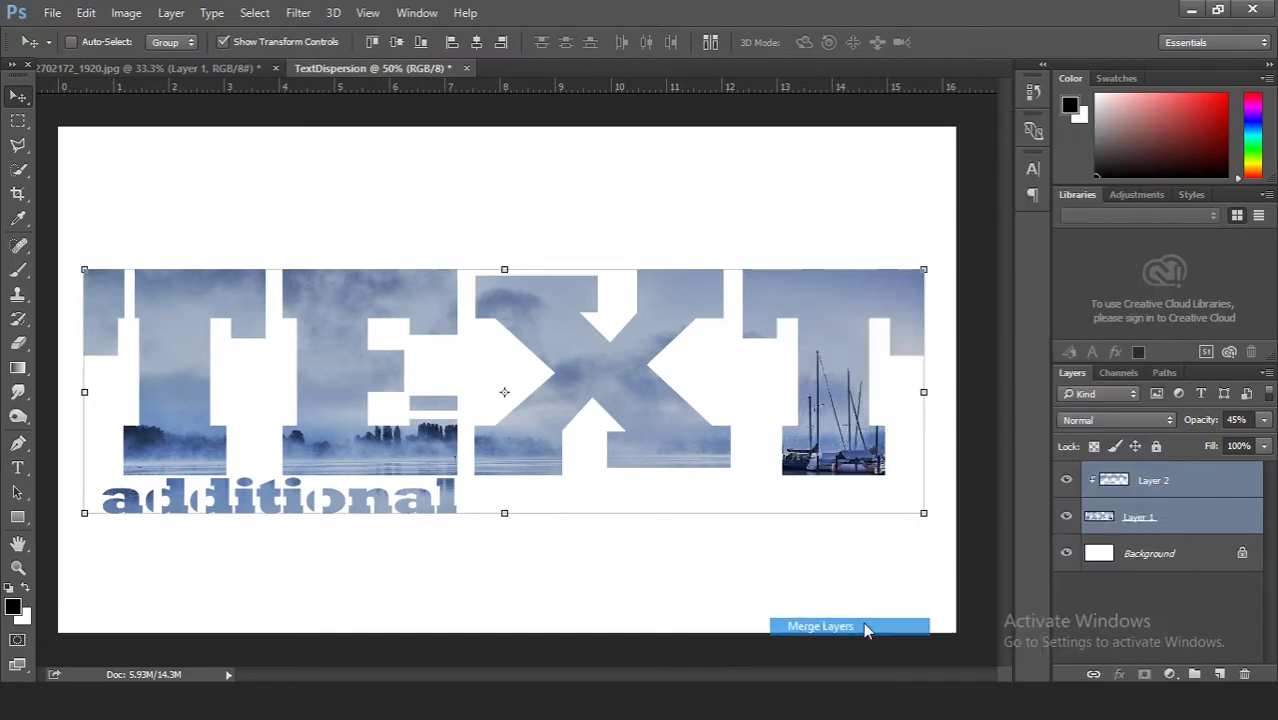
left_click(944, 567)
left_click(1155, 530)
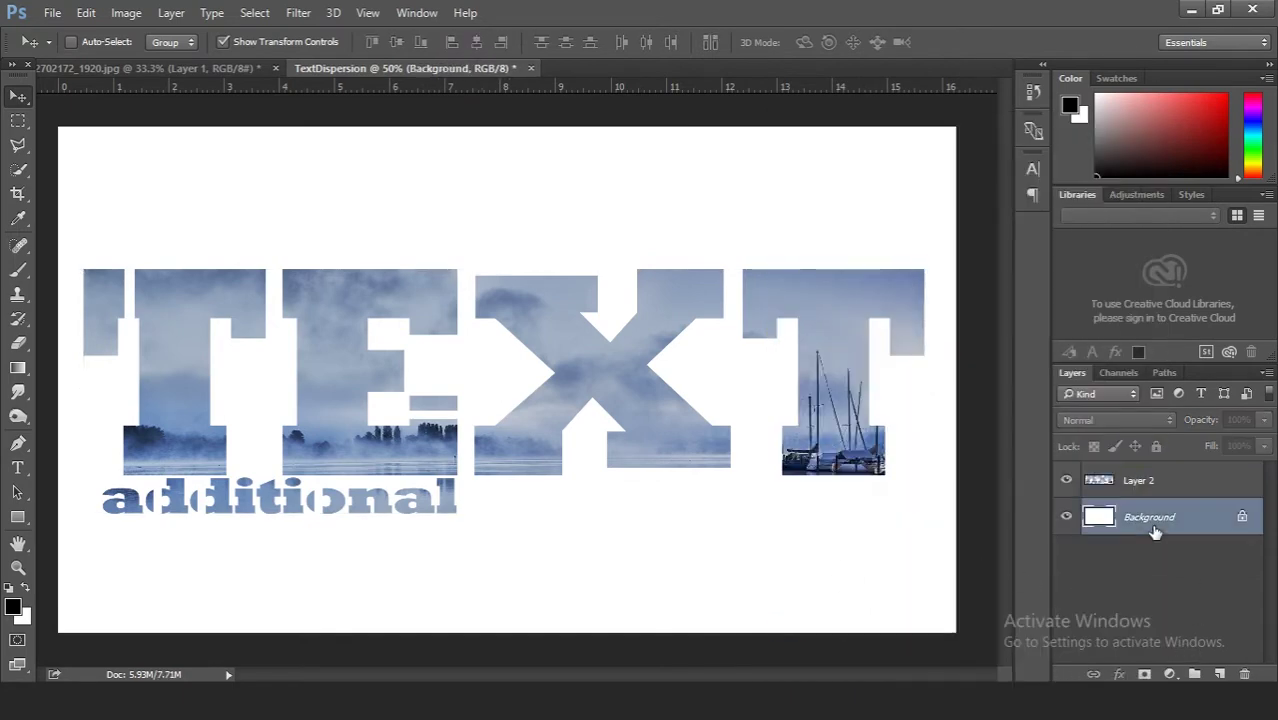
- Add a radial, reversed black-to-white Gradient Fill at 248% scale above the Background
left_click(1170, 675)
left_click(1135, 293)
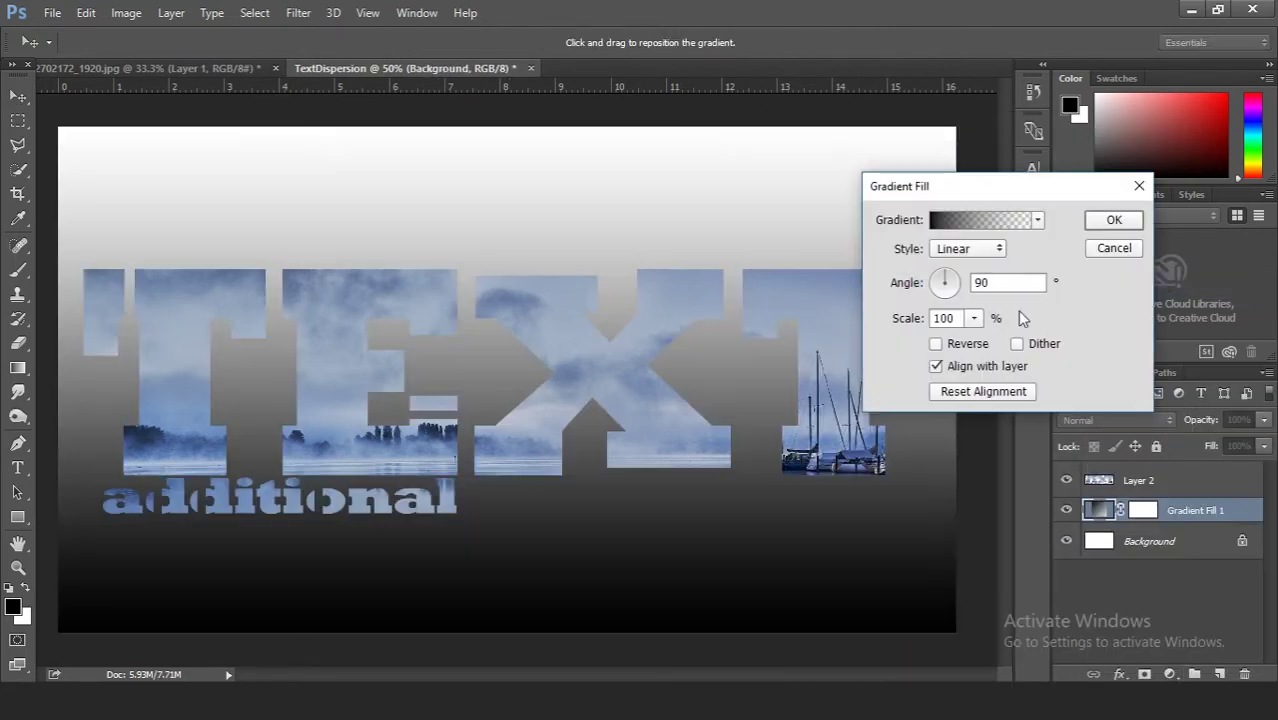
left_click(996, 249)
left_click(958, 278)
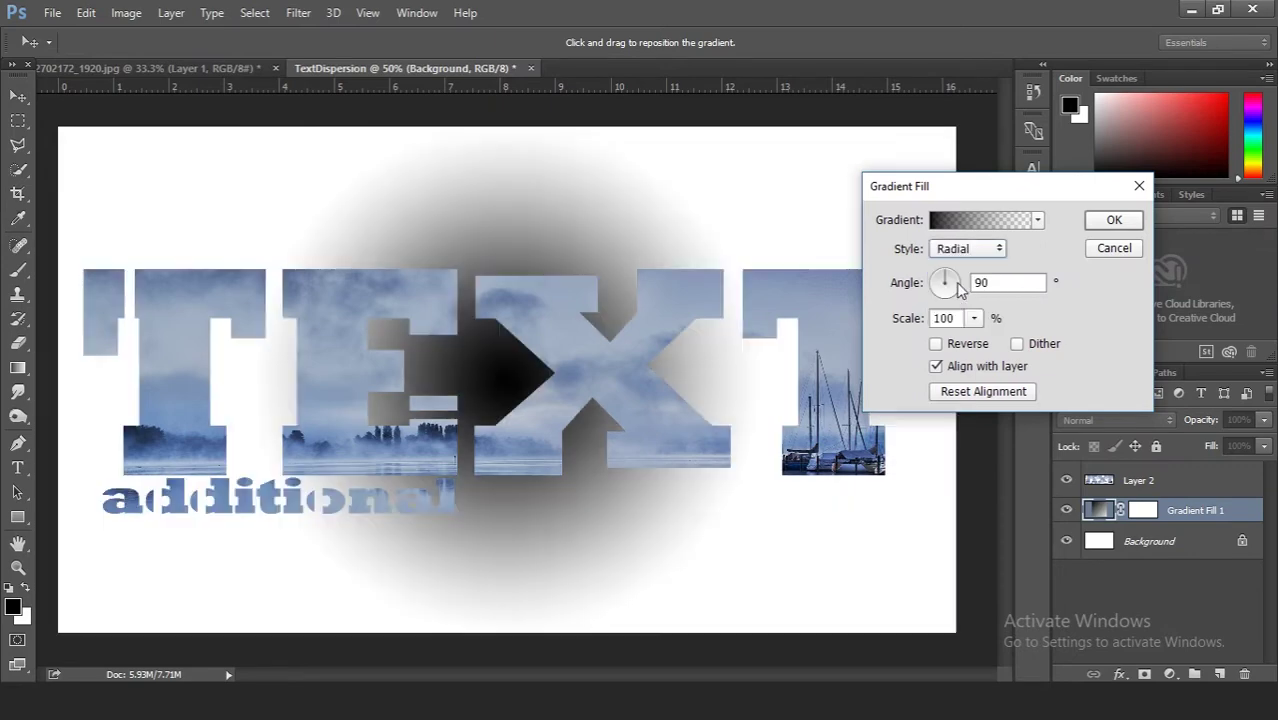
left_click(1037, 221)
left_click(893, 258)
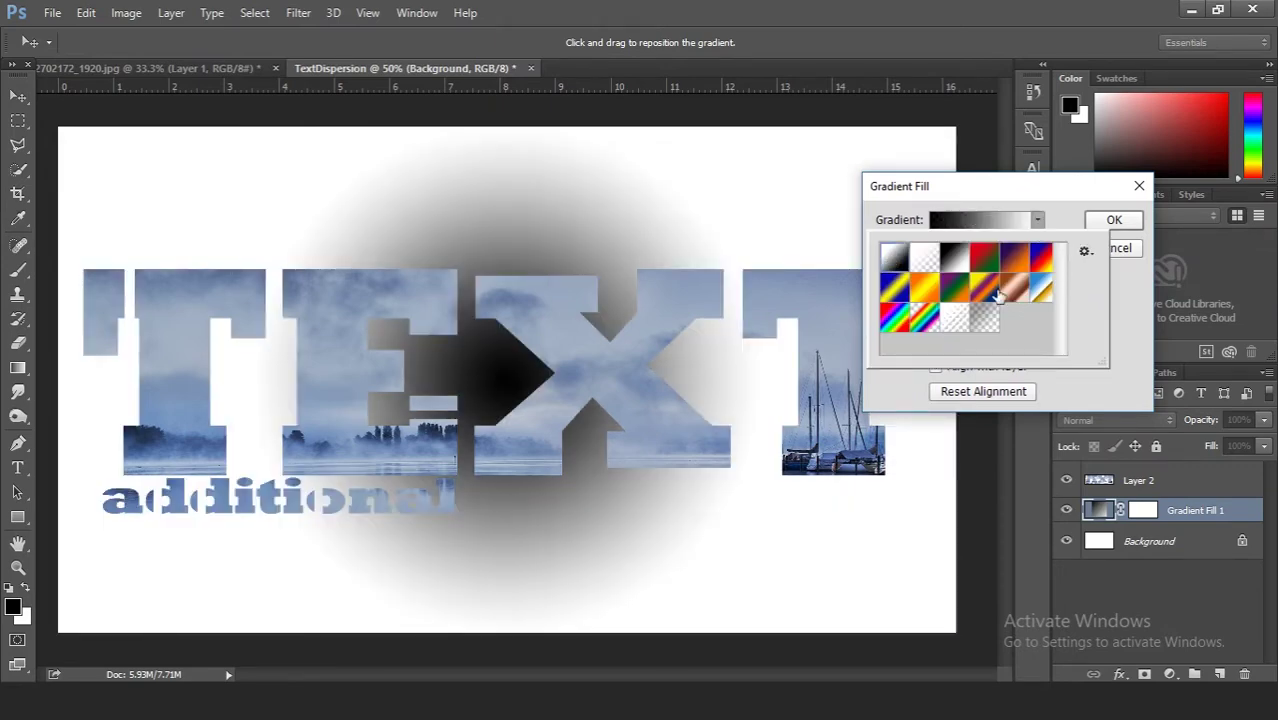
left_click(1123, 296)
left_click(938, 345)
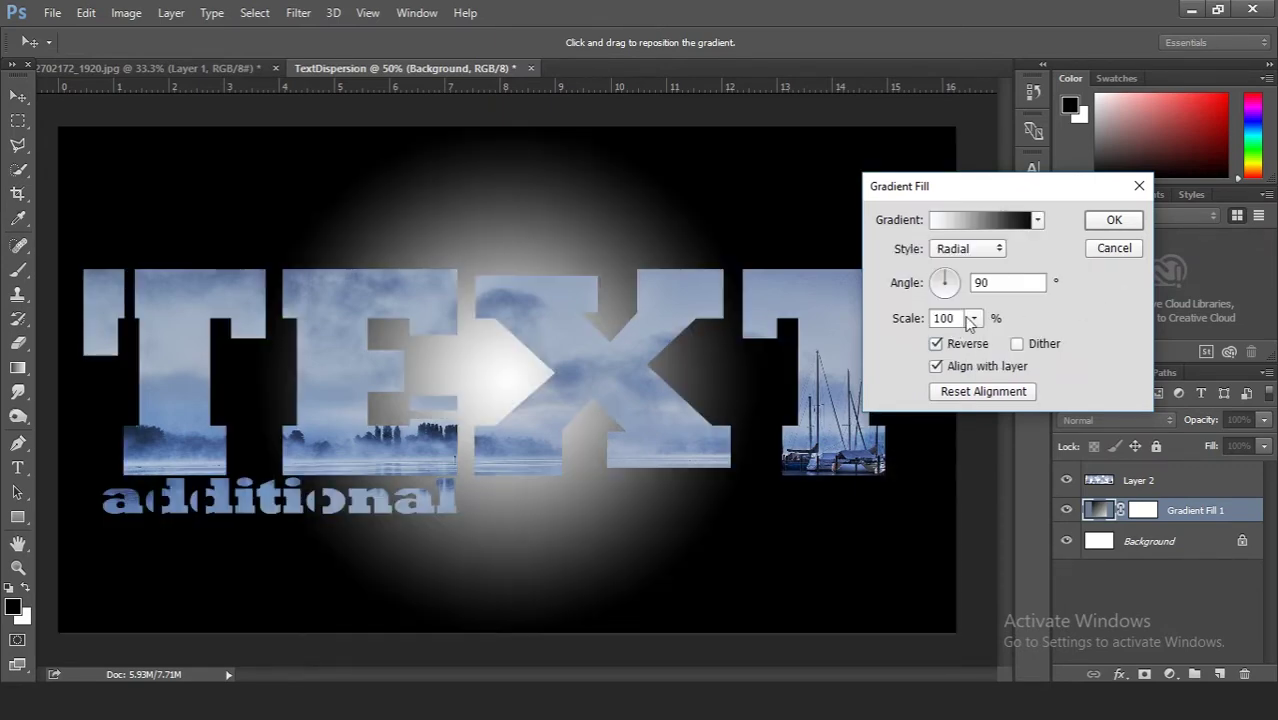
left_click(971, 318)
left_click_drag(982, 344, 985, 344)
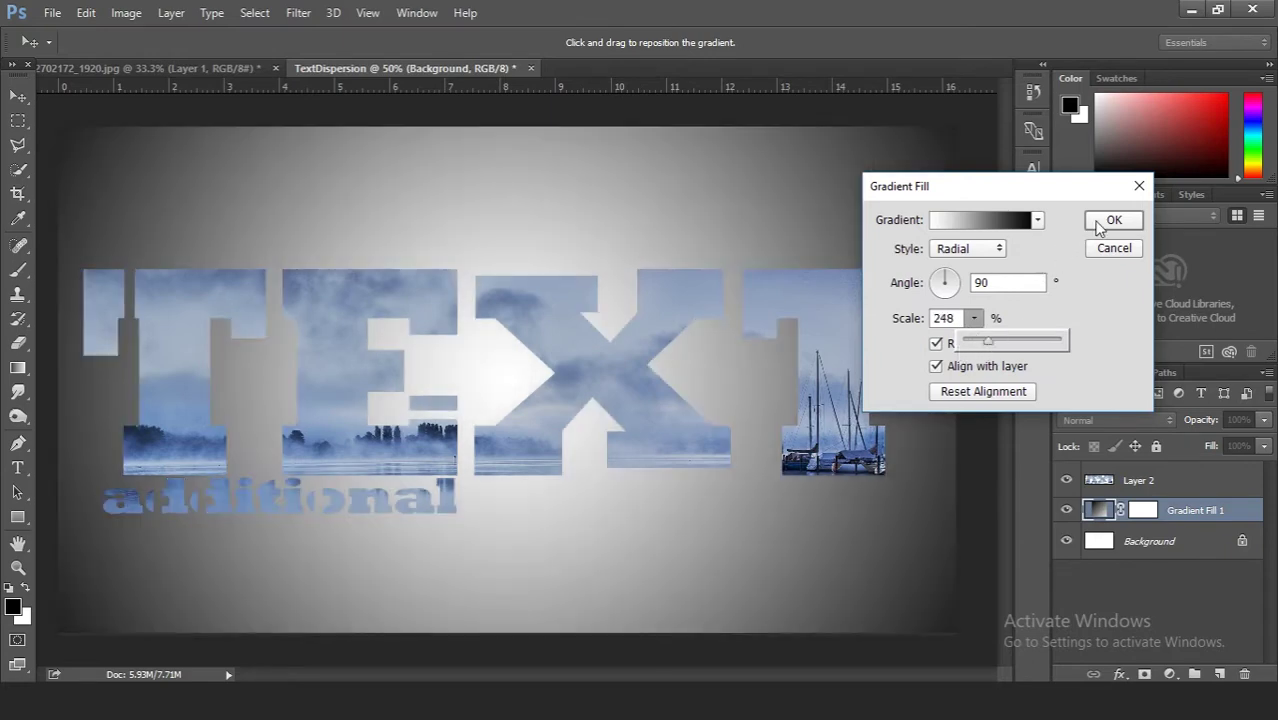
left_click(1108, 222)
- Lower the gradient fill's opacity to 26%, comparing it shown and hidden
left_click_drag(1204, 427, 1186, 427)
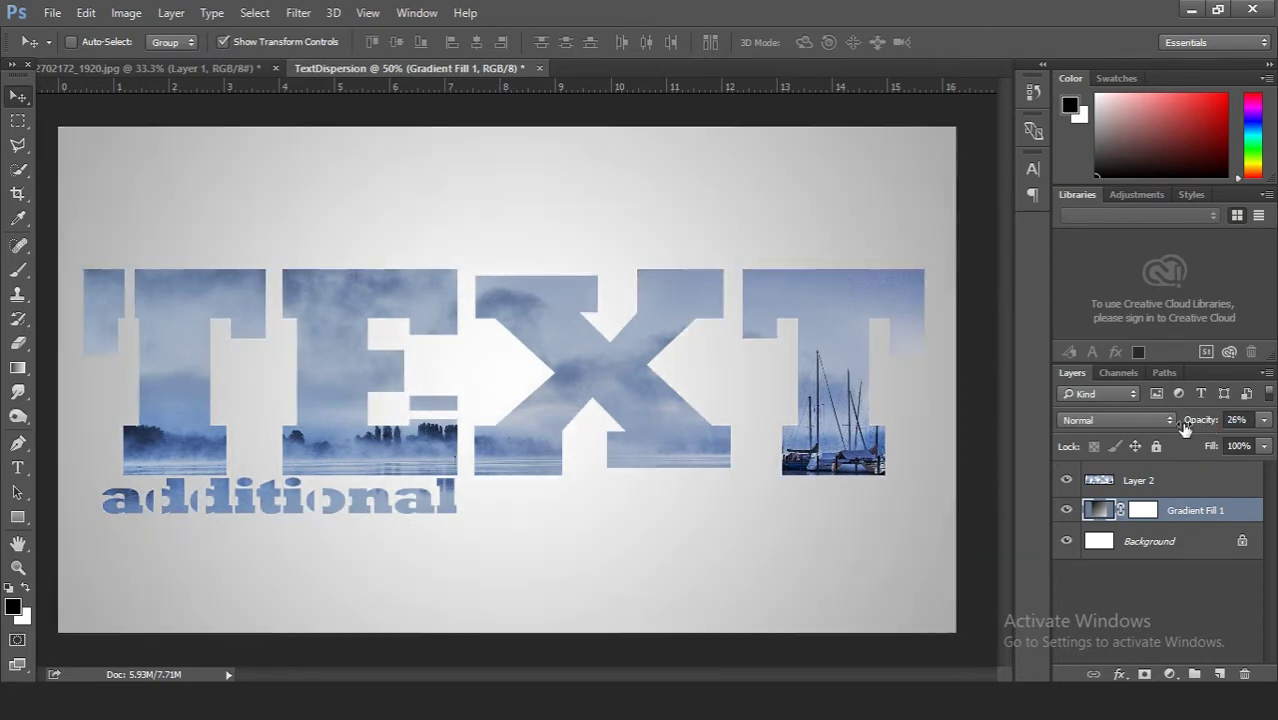
left_click(1066, 511)
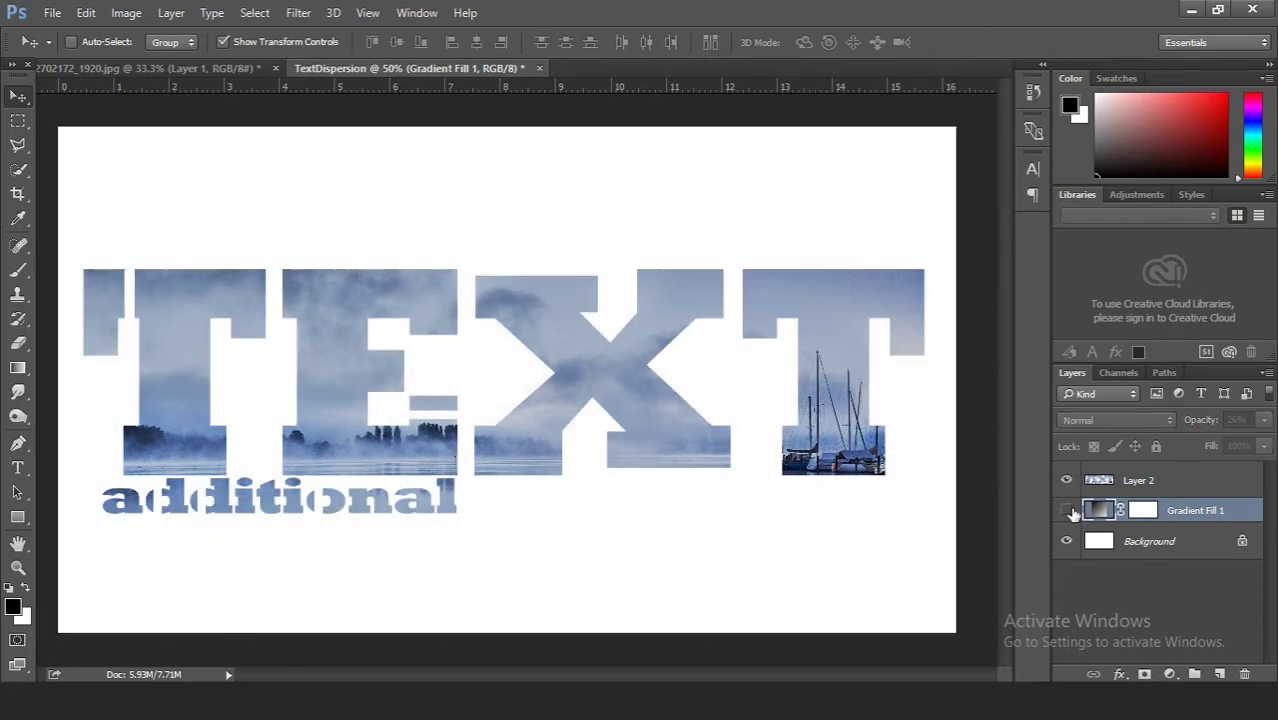
left_click(1067, 511)
left_click(1145, 580)
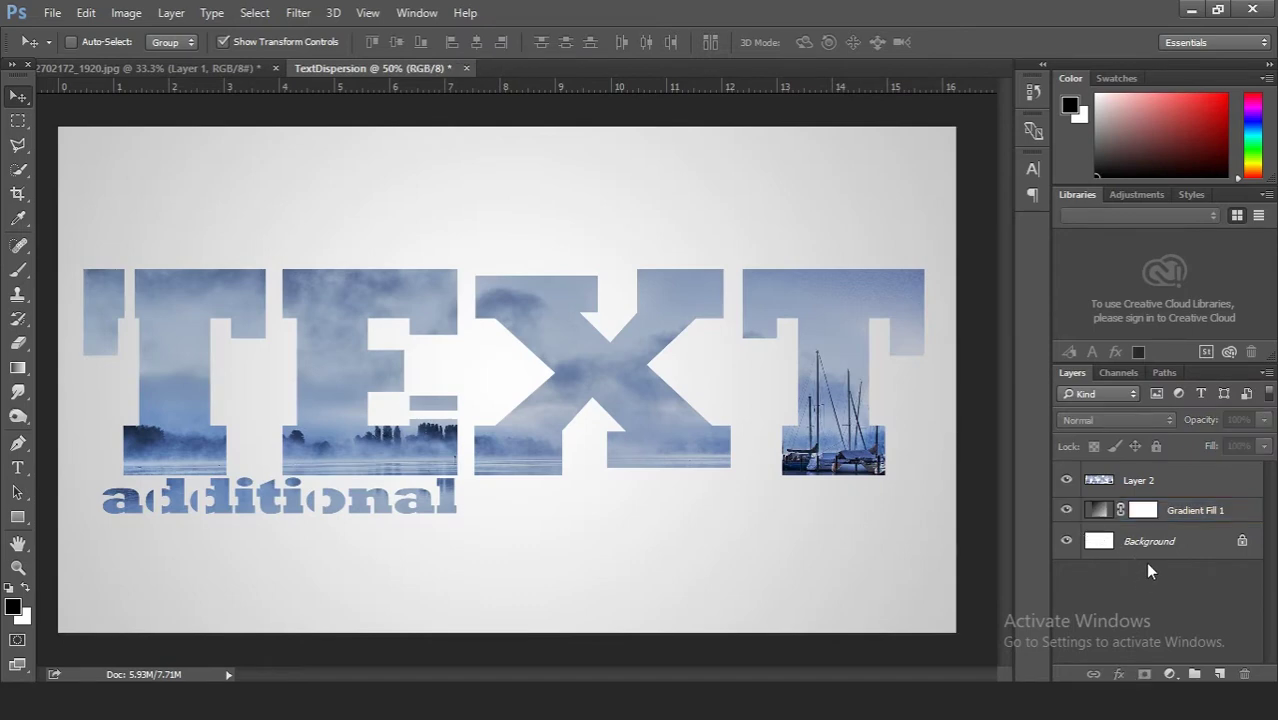
left_click(1132, 483)
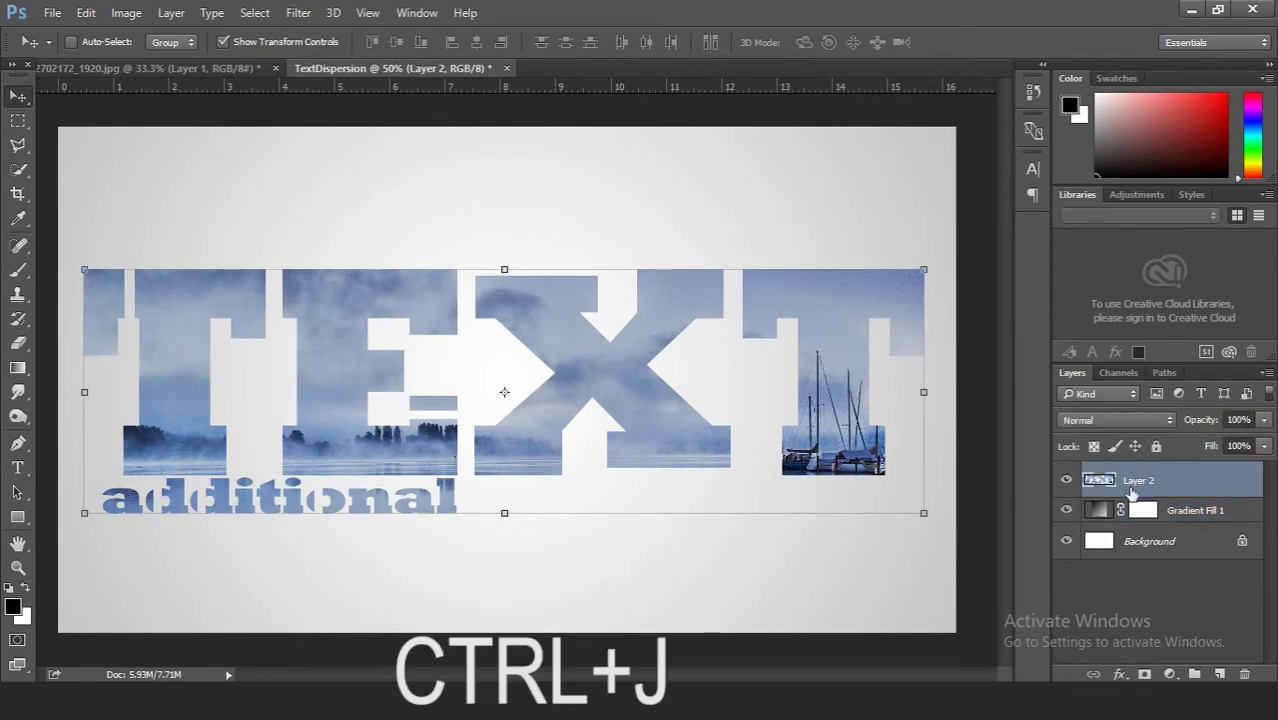
- Duplicate the lettering layer and launch Liquify on the original Layer 2
key("ctrl+j")
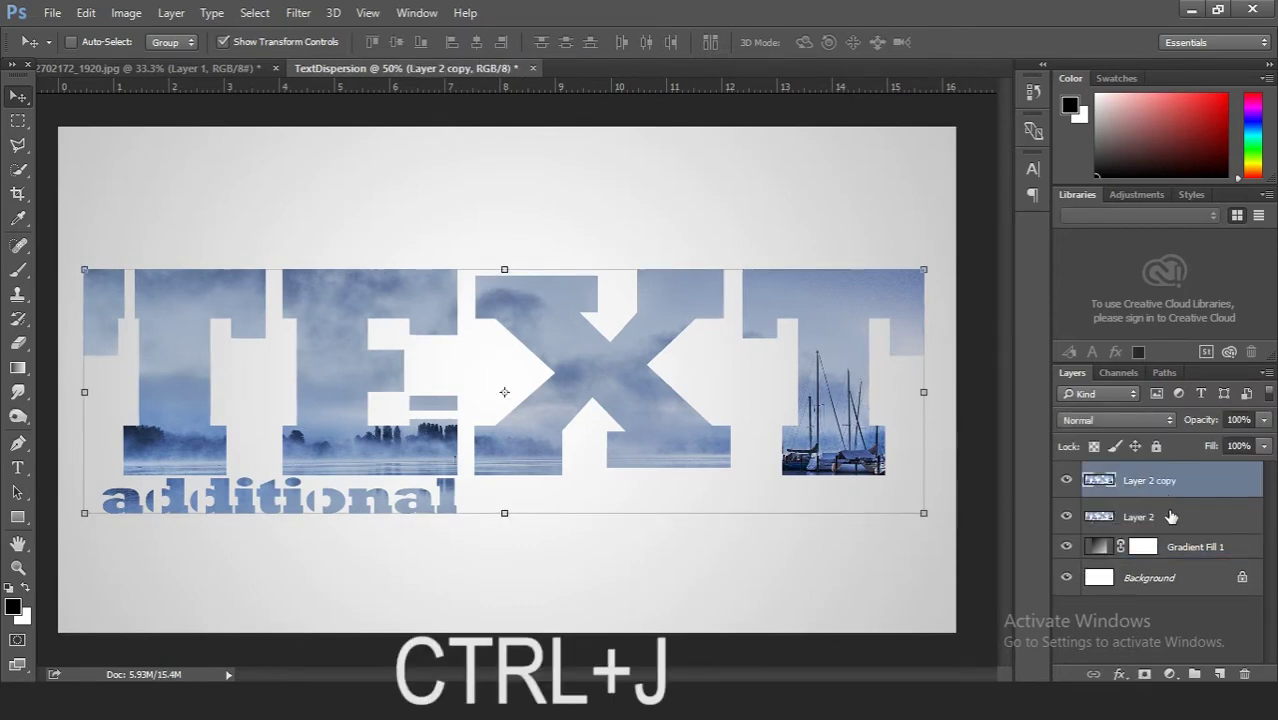
left_click(1171, 516)
left_click(305, 14)
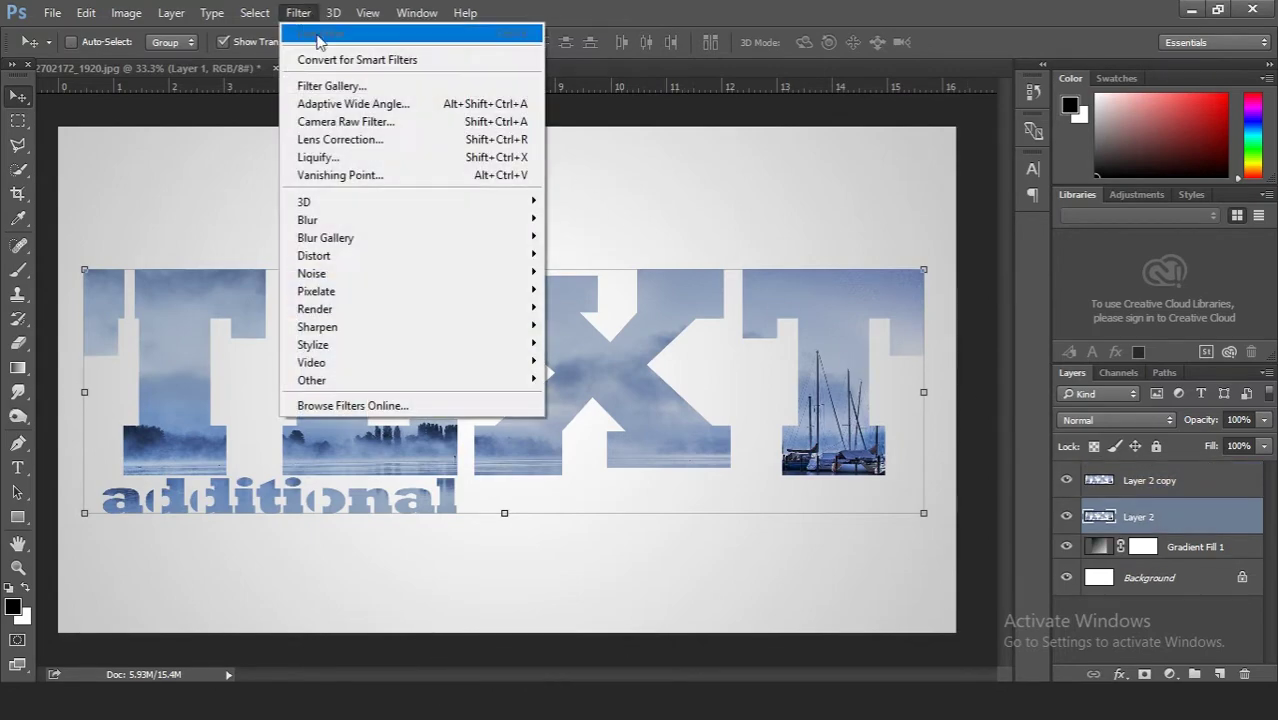
left_click(347, 165)
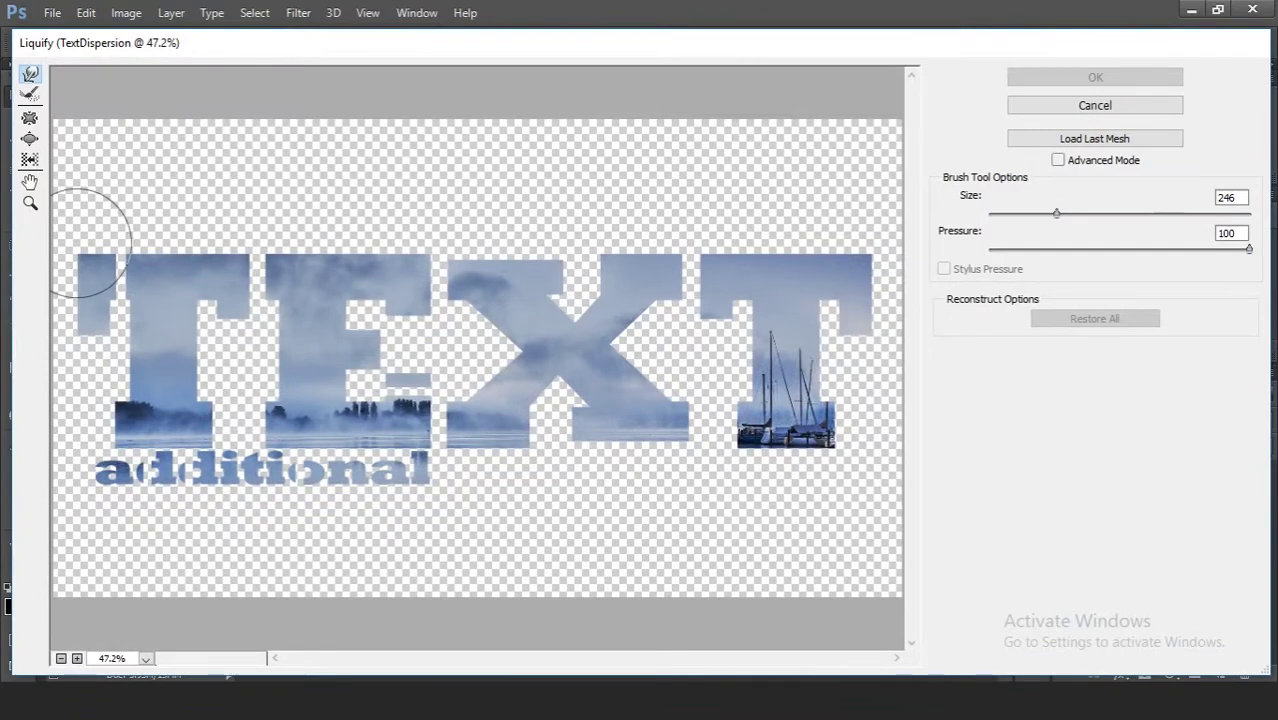
- Forward-warp the T's top into spikes and horns and smear the letter tops up and right
left_click_drag(98, 236, 137, 134)
mouse_move(163, 228)
left_mouse_down()
mouse_move(177, 137)
mouse_move(185, 153)
left_mouse_up()
left_click_drag(130, 262, 34, 250)
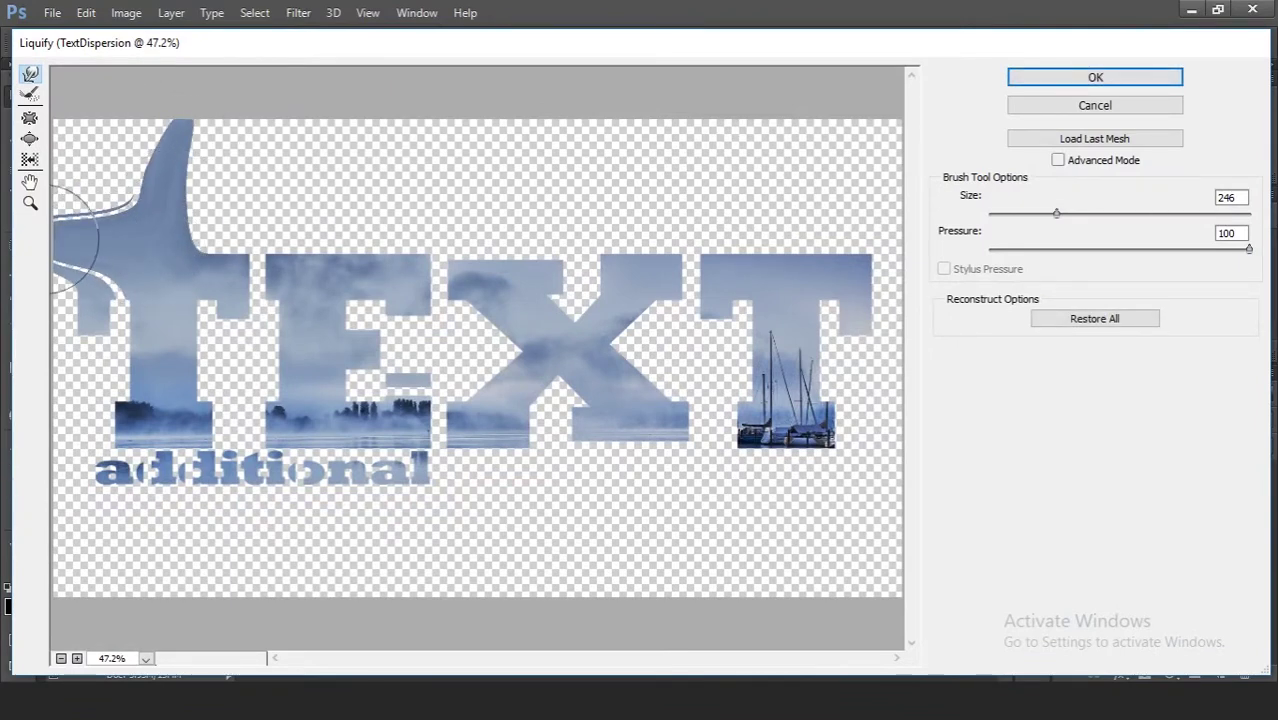
left_click_drag(108, 275, 30, 288)
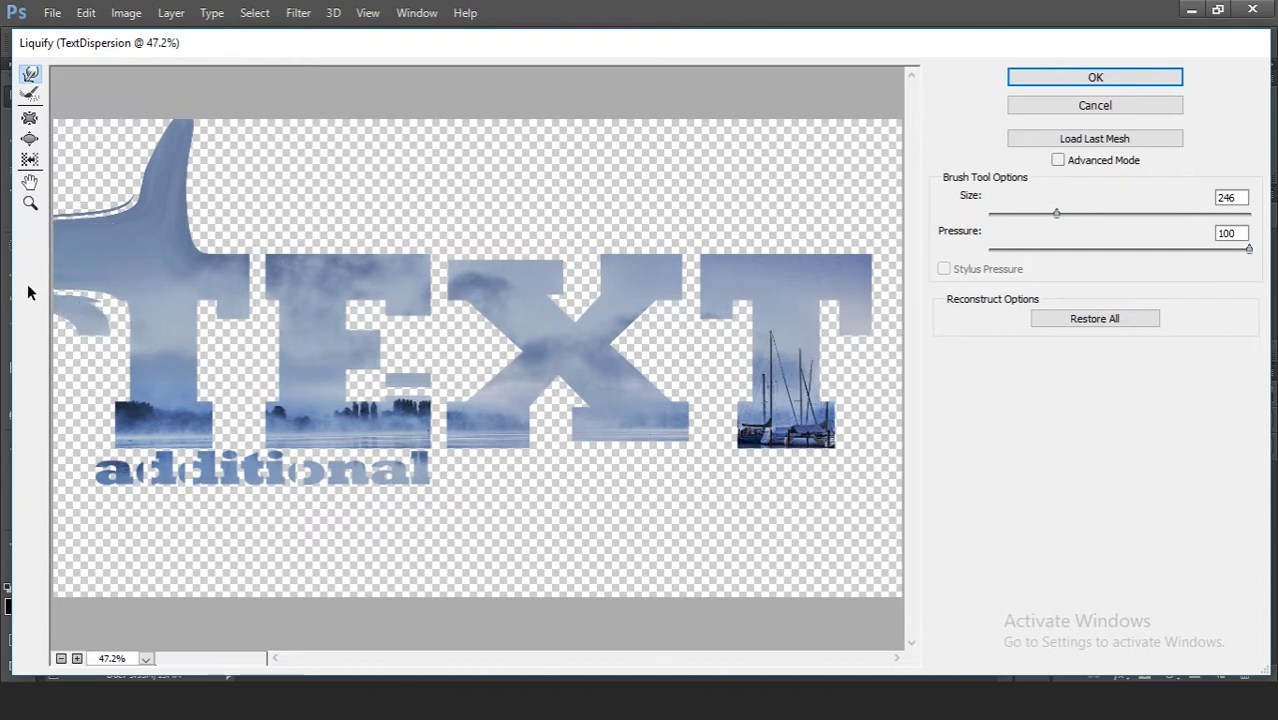
mouse_move(130, 268)
left_mouse_down()
mouse_move(55, 108)
mouse_move(222, 251)
mouse_move(337, 271)
mouse_move(294, 128)
mouse_move(435, 248)
mouse_move(257, 171)
mouse_move(428, 200)
mouse_move(842, 228)
left_mouse_up()
mouse_move(455, 166)
left_mouse_down()
mouse_move(499, 242)
mouse_move(590, 100)
mouse_move(513, 234)
mouse_move(860, 170)
mouse_move(730, 108)
mouse_move(765, 234)
mouse_move(663, 263)
mouse_move(414, 263)
mouse_move(165, 385)
left_mouse_up()
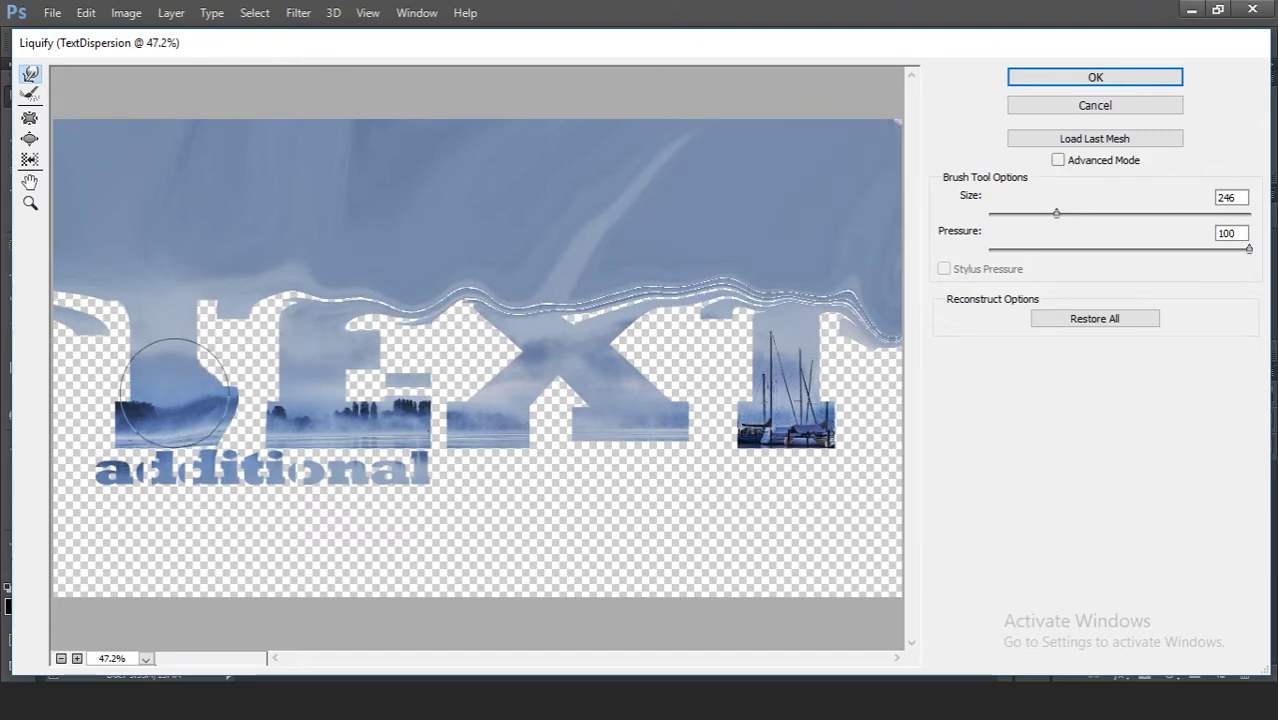
mouse_move(555, 420)
left_mouse_down()
mouse_move(835, 318)
mouse_move(870, 251)
mouse_move(816, 265)
mouse_move(855, 260)
mouse_move(750, 338)
mouse_move(813, 294)
mouse_move(827, 328)
mouse_move(813, 300)
mouse_move(820, 361)
mouse_move(420, 380)
mouse_move(685, 428)
mouse_move(781, 276)
left_mouse_up()
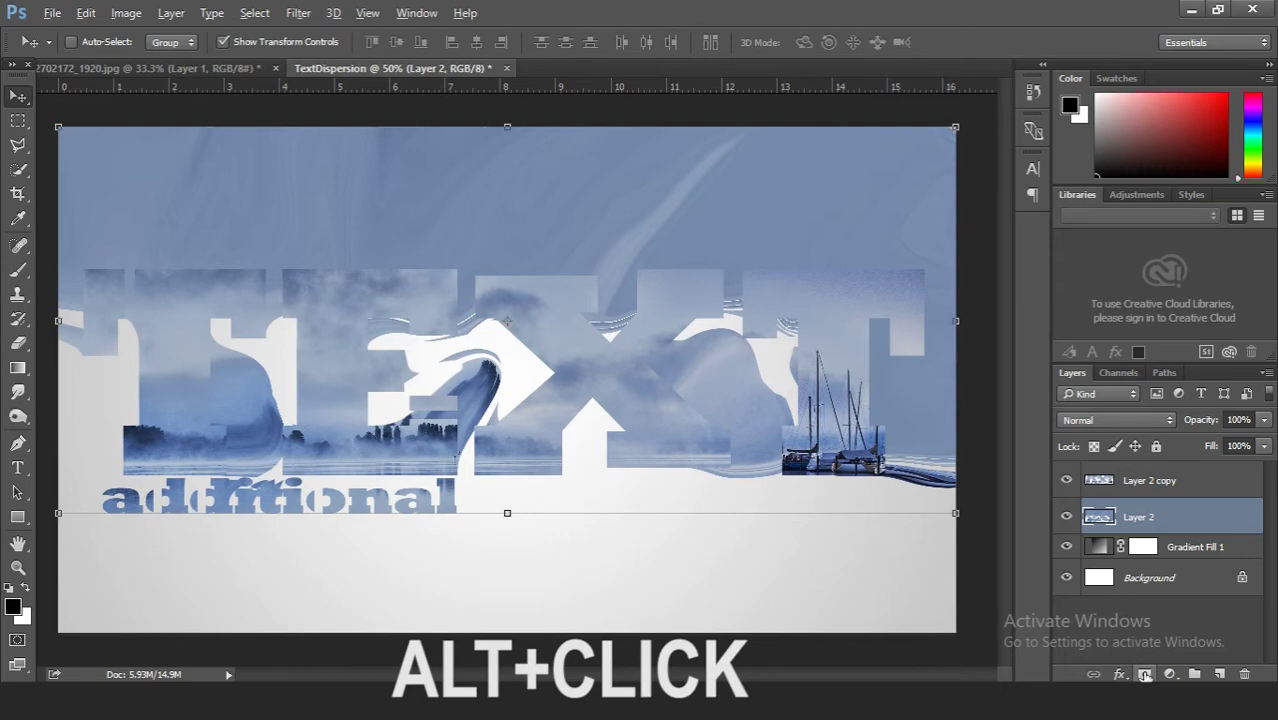
- Give Layer 2 a black hide-all mask and Layer 2 copy a white reveal-all mask
left_click(1145, 675, "alt")
left_click(1162, 490)
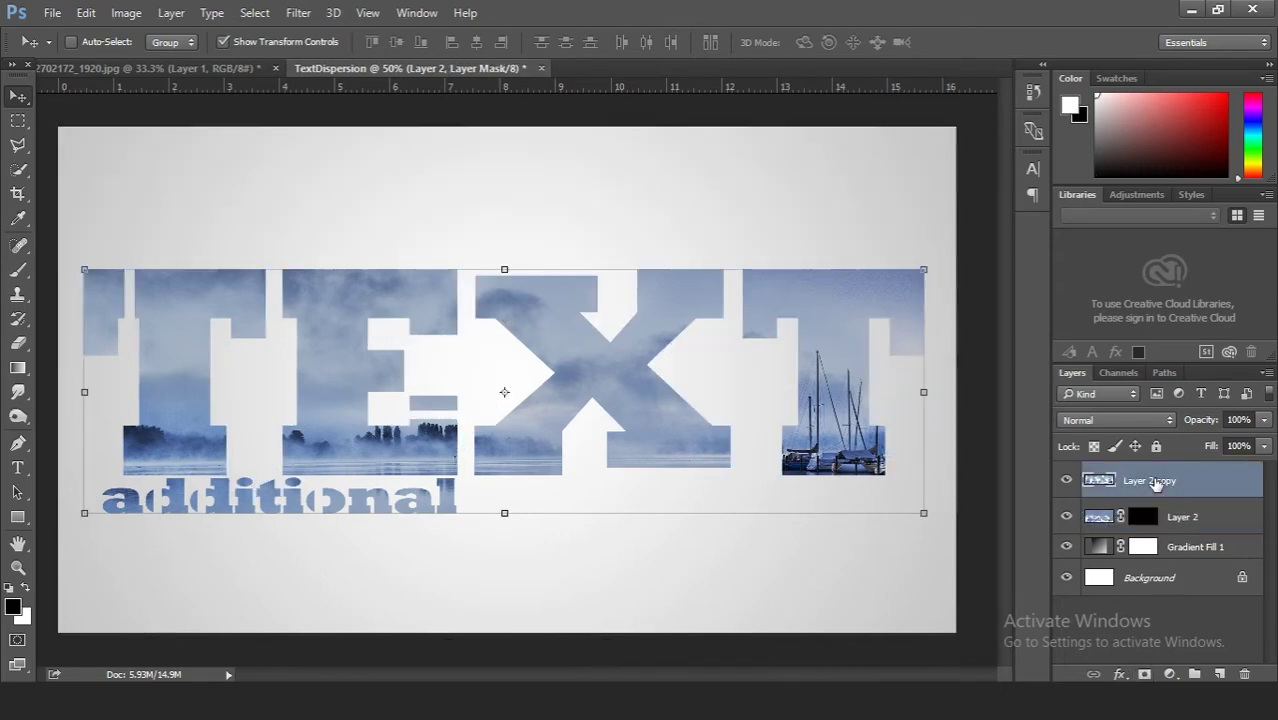
left_click(1143, 676)
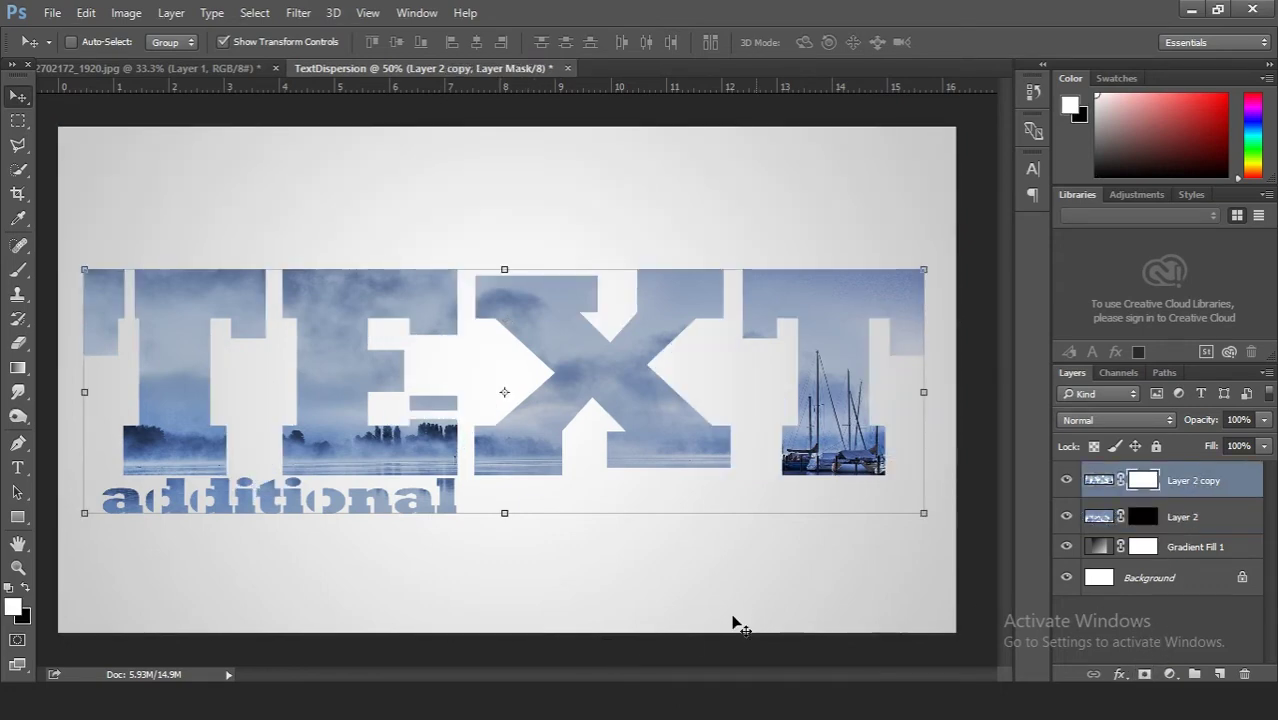
- Choose the 1731 particle brush preset and enlarge it considerably
key("b")
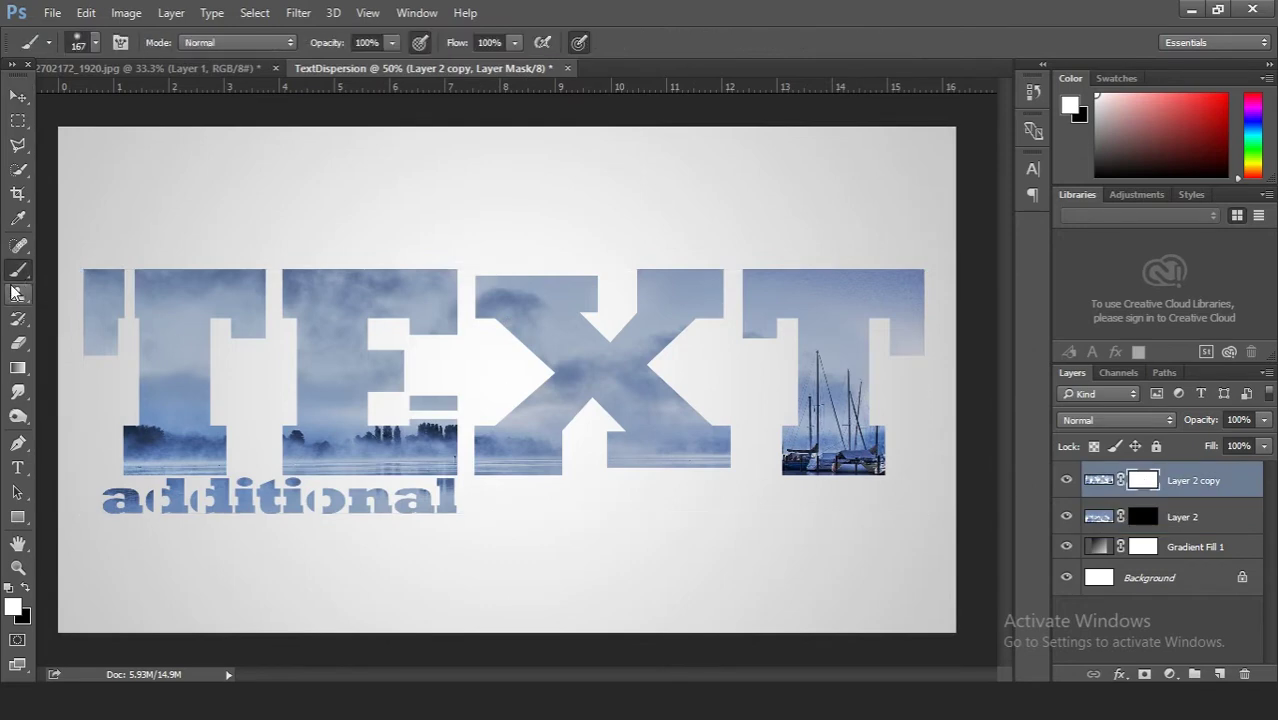
left_click(95, 45)
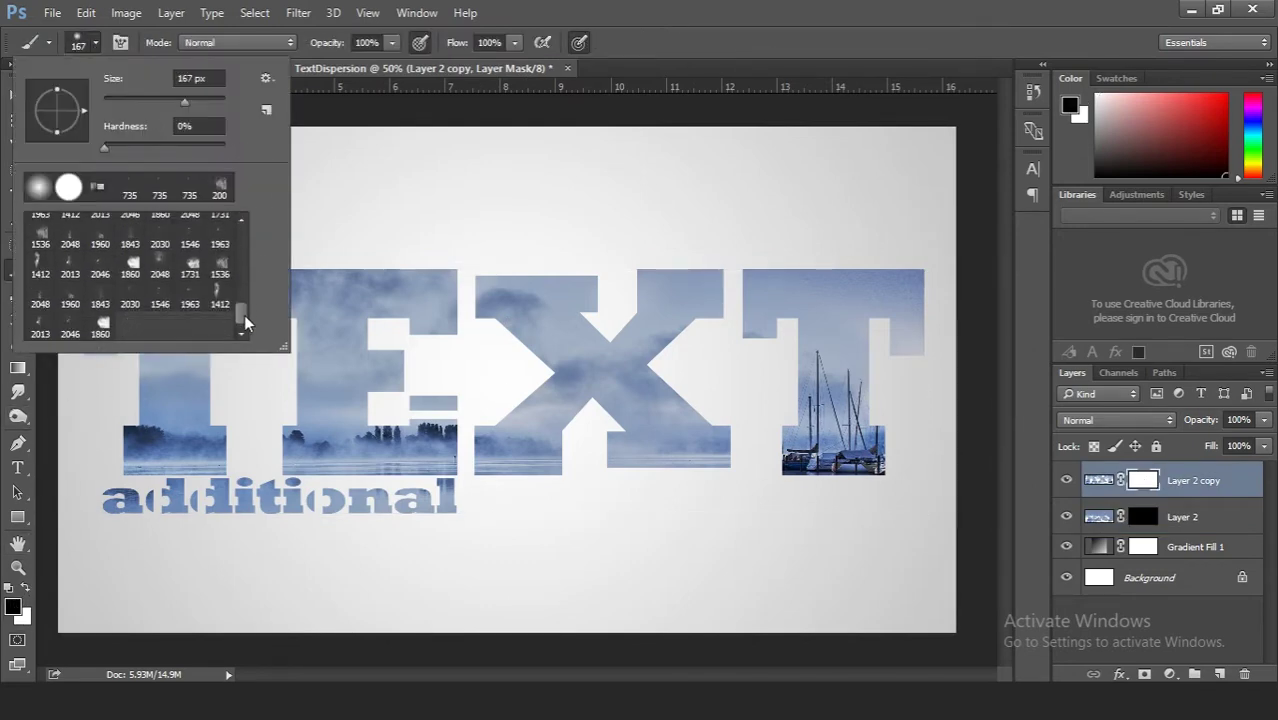
left_click(190, 268)
left_click_drag(220, 100, 209, 101)
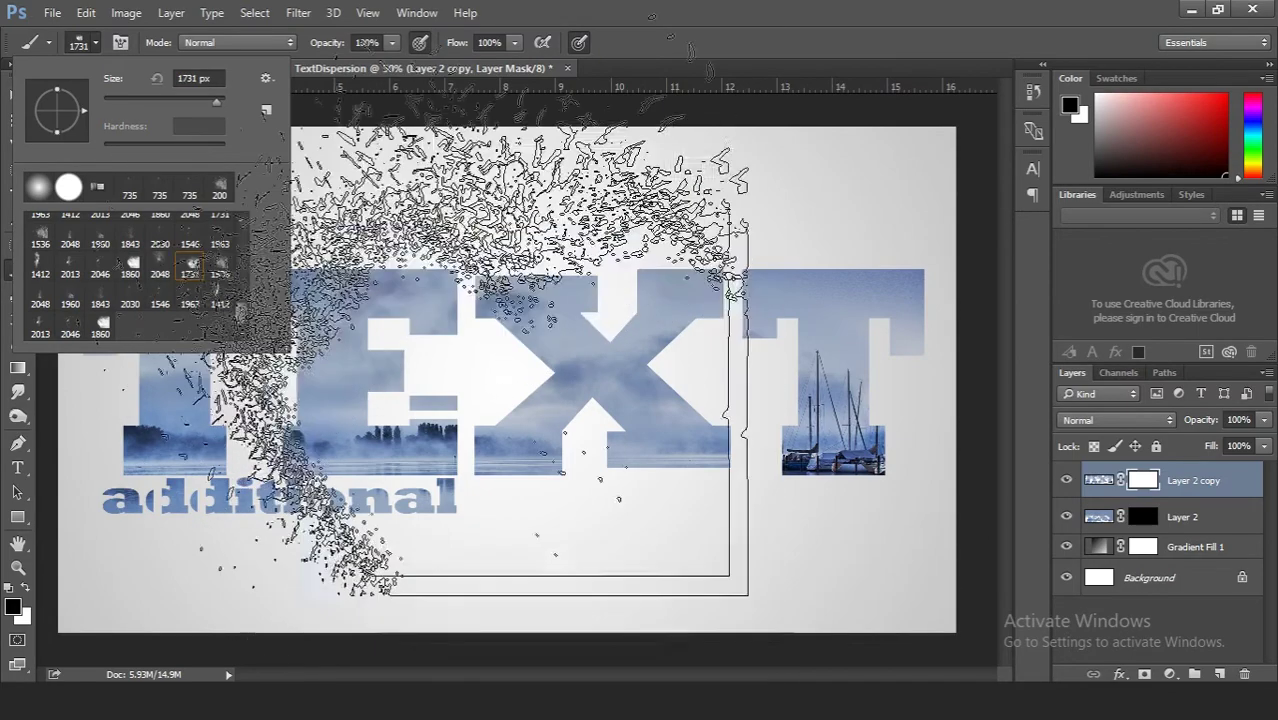
left_click(120, 43)
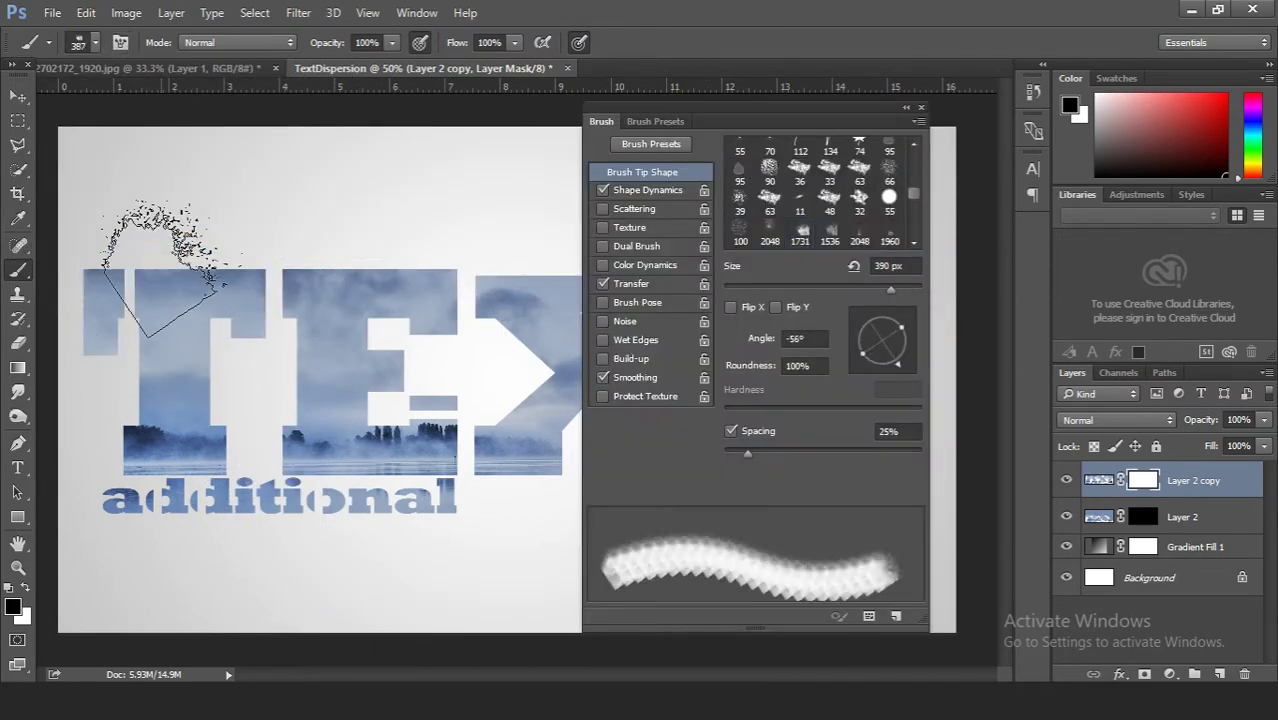
- Angle the scatter brush tip at 67°, shrink it to 300 px, and dab particles onto the T's top
left_click_drag(882, 372, 893, 330)
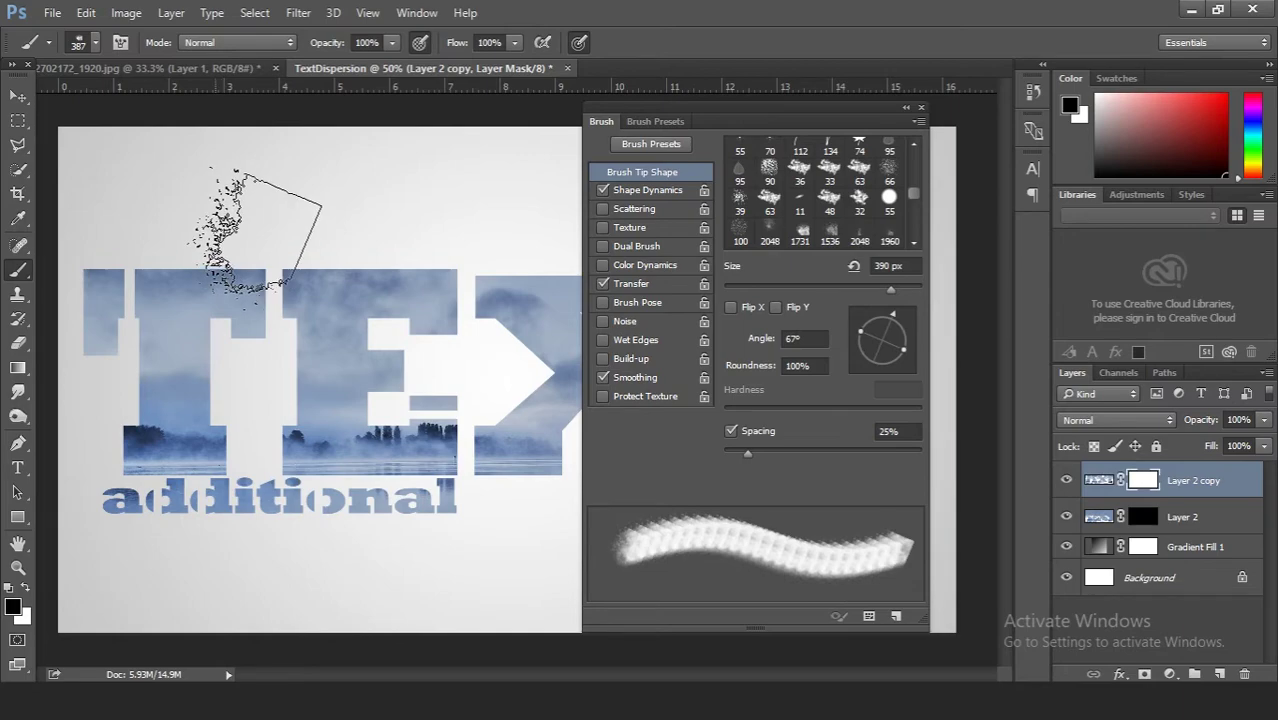
left_click_drag(176, 262, 240, 316)
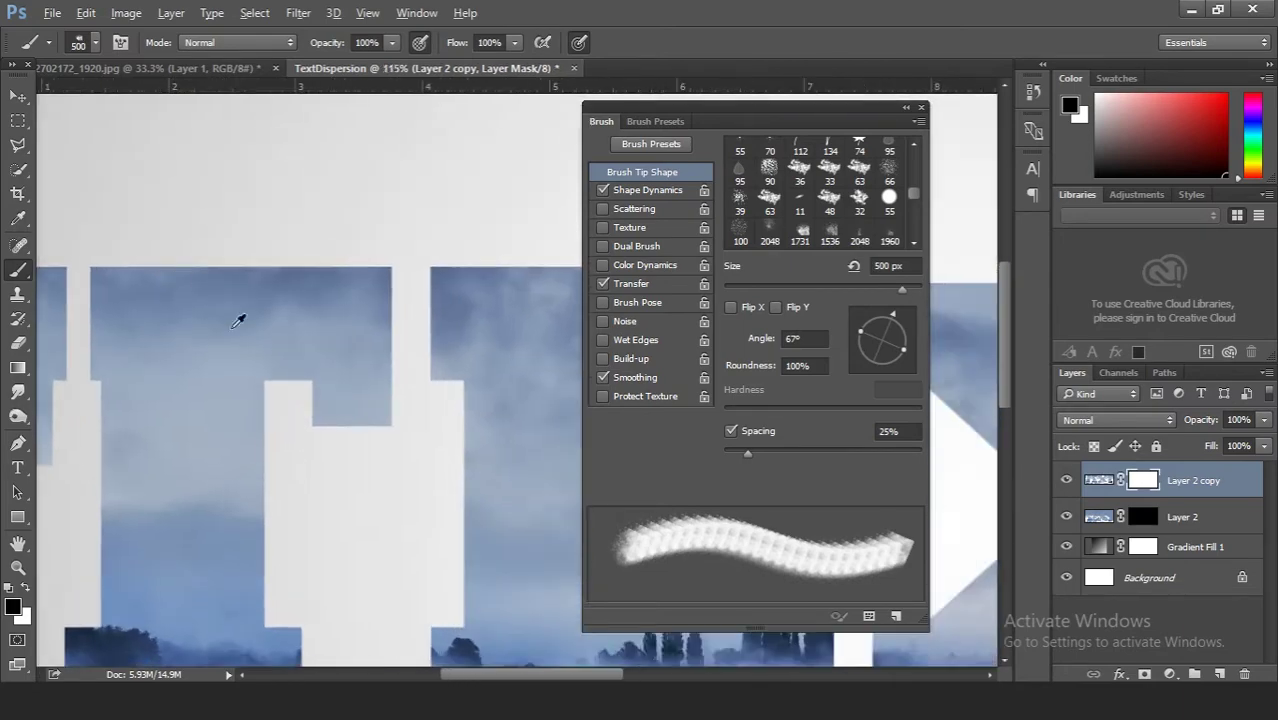
left_click_drag(497, 677, 487, 677)
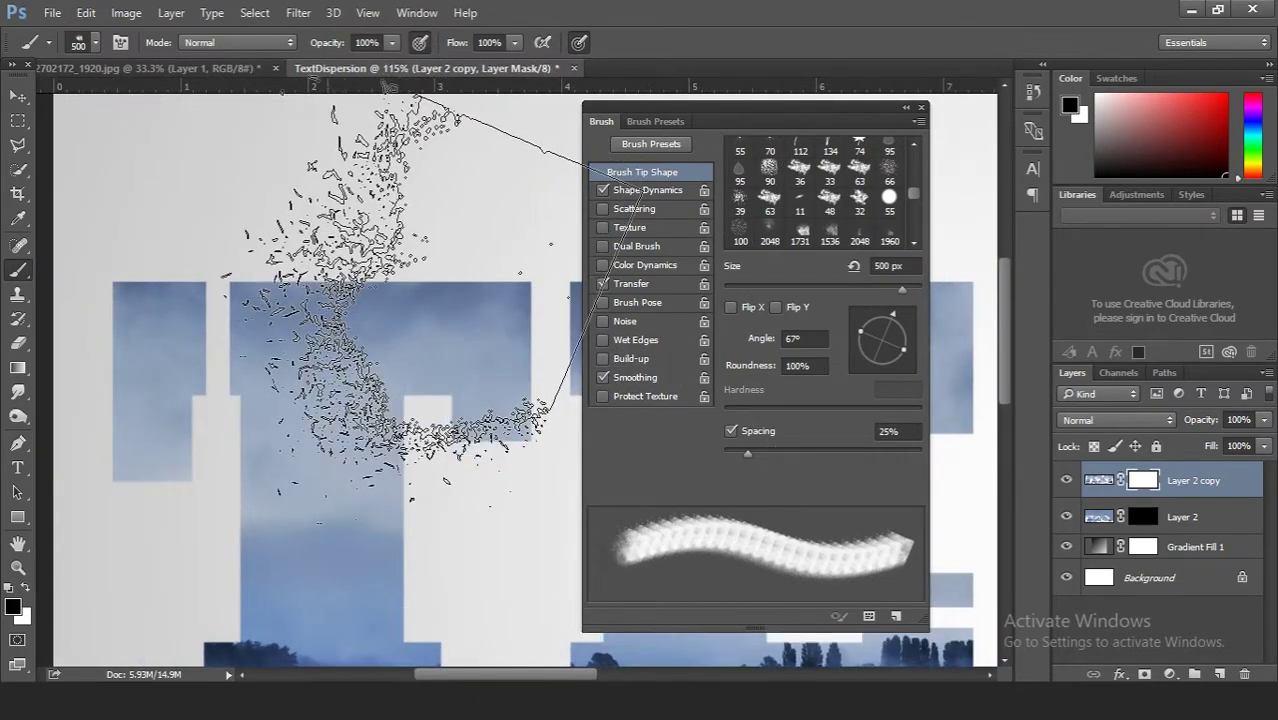
key("bracketleft")
key("bracketleft")
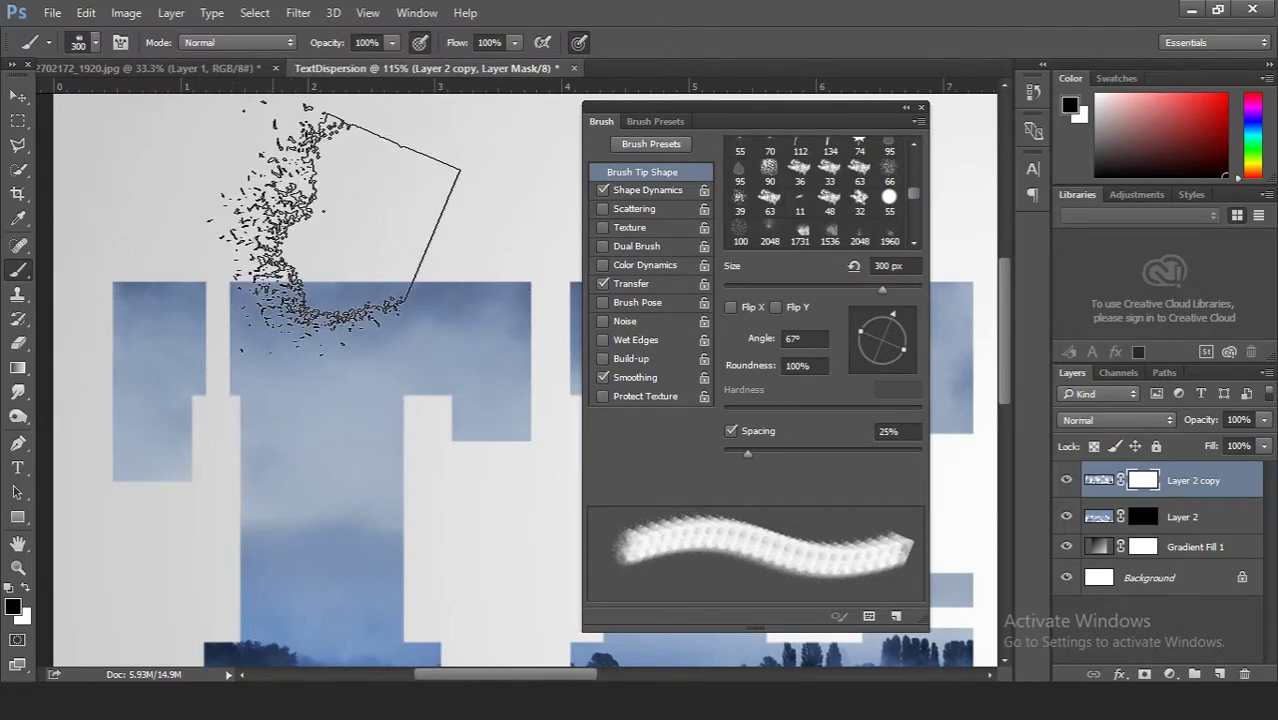
left_click(257, 200)
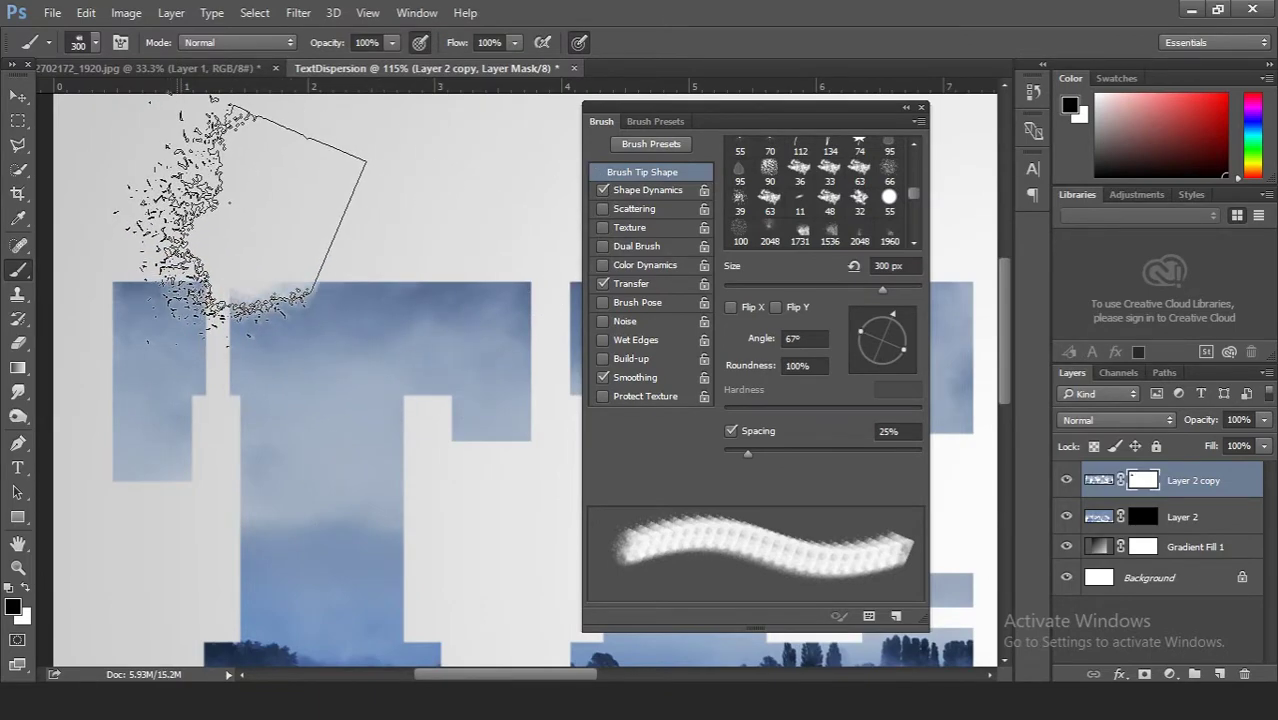
- Rotate the tip to 115° and paint dispersion speckles along the left and middle letter tops
left_click_drag(898, 345, 872, 318)
key("bracketright")
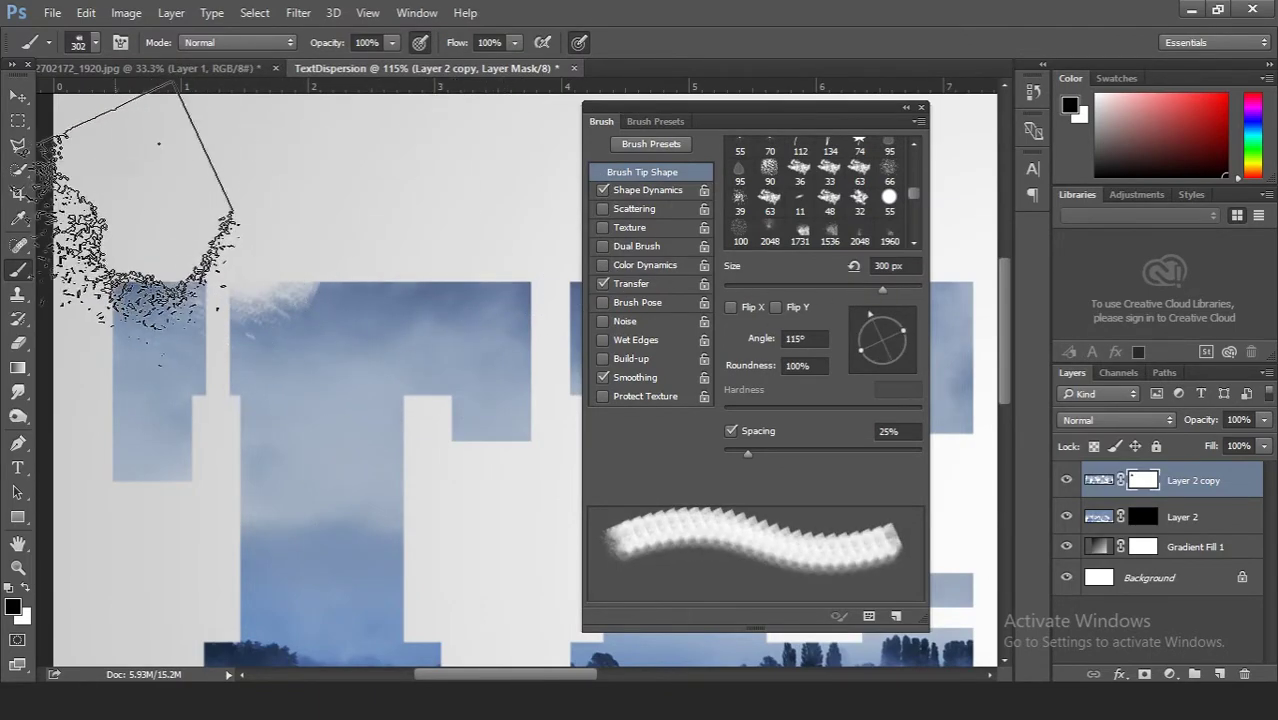
key("bracketleft")
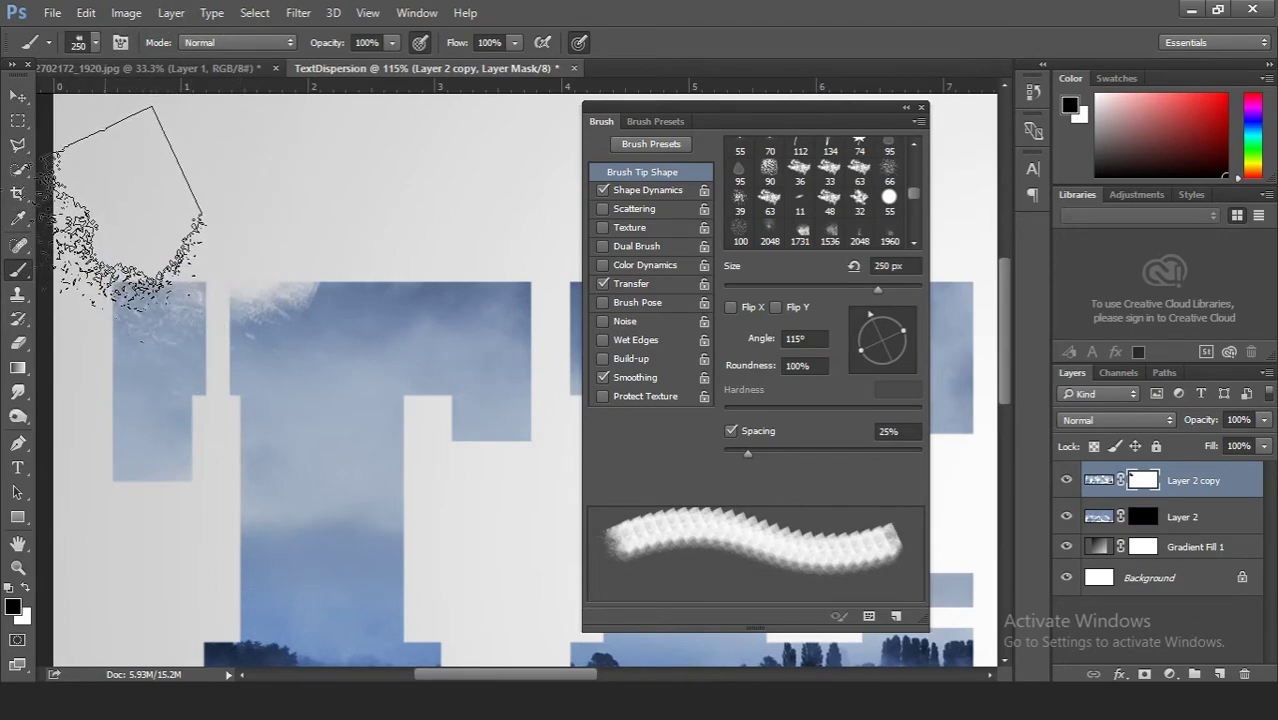
left_click(128, 186)
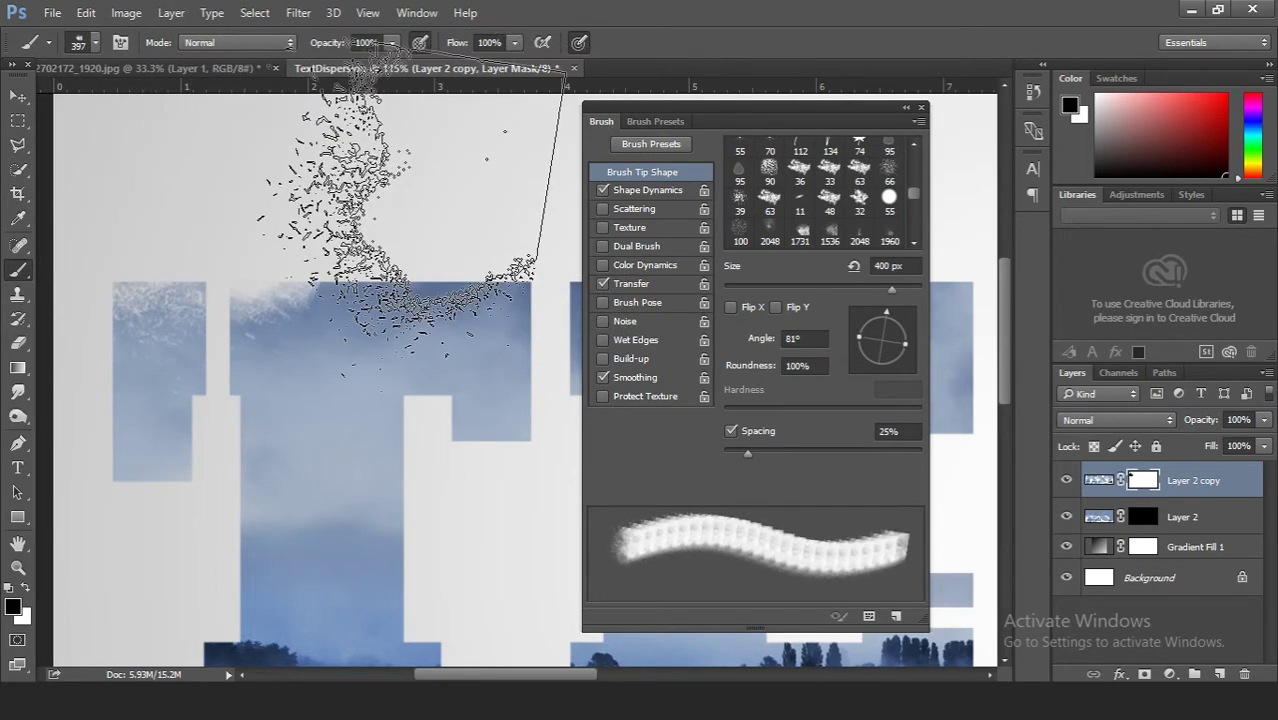
left_click_drag(428, 200, 328, 185)
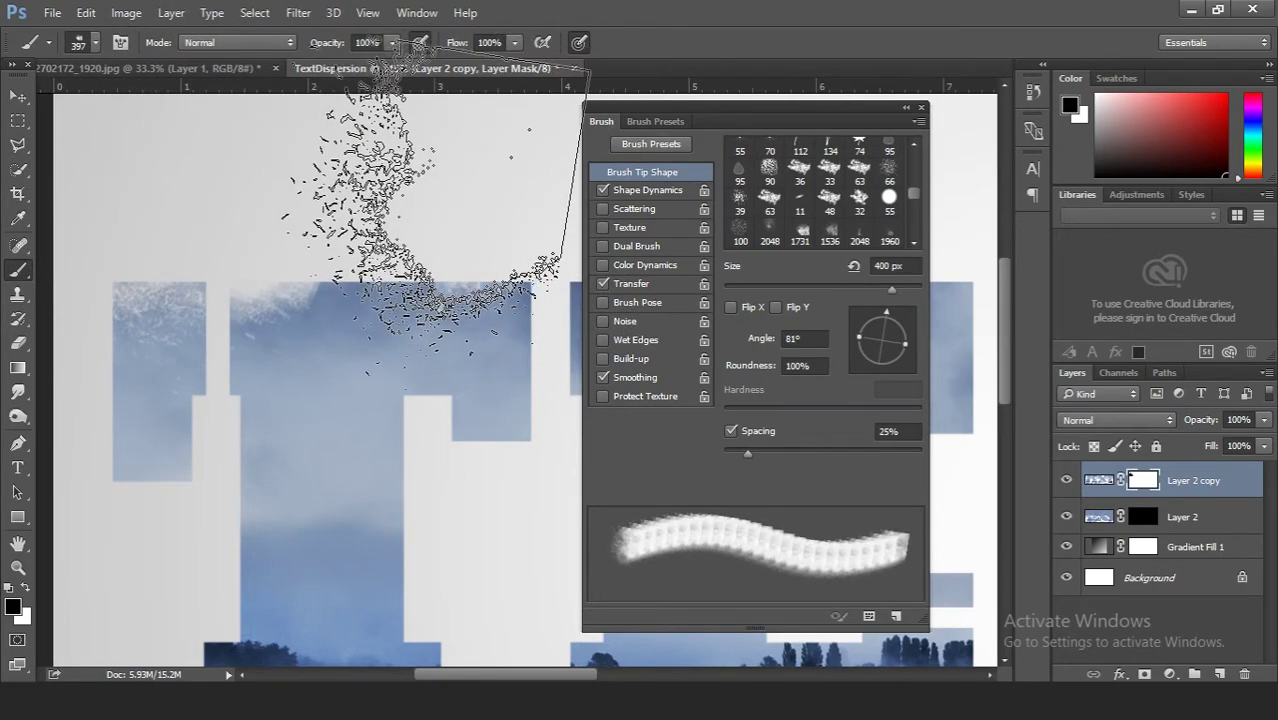
- Rotate the scatter tip to 105° and adjust the brush size while repositioning the view
left_click(892, 290)
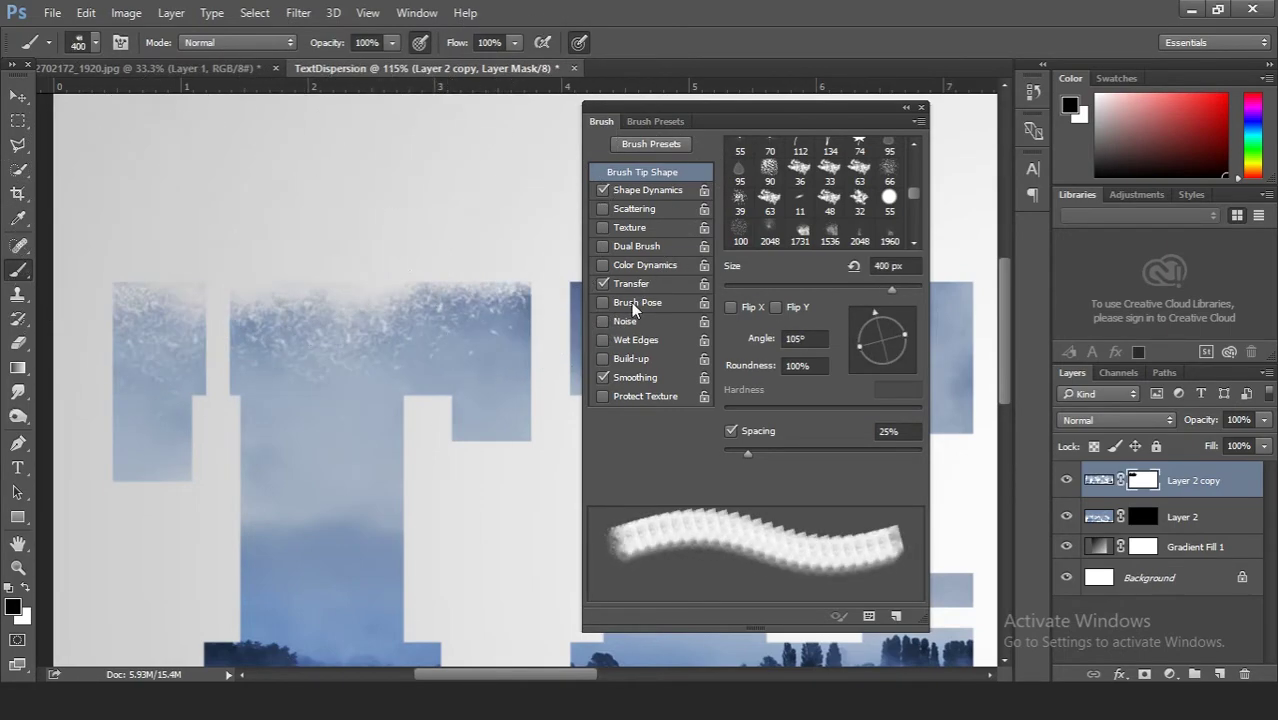
key("bracketleft")
key("bracketleft")
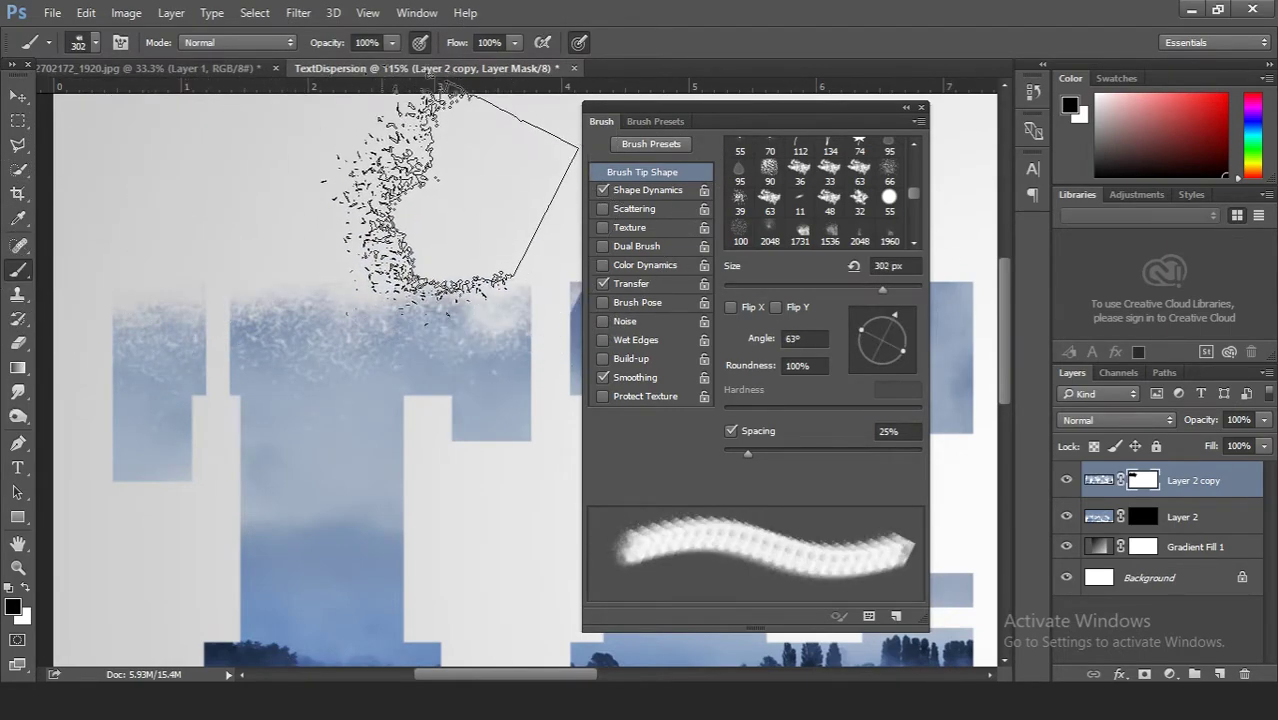
scroll(455, 330, "down", 2)
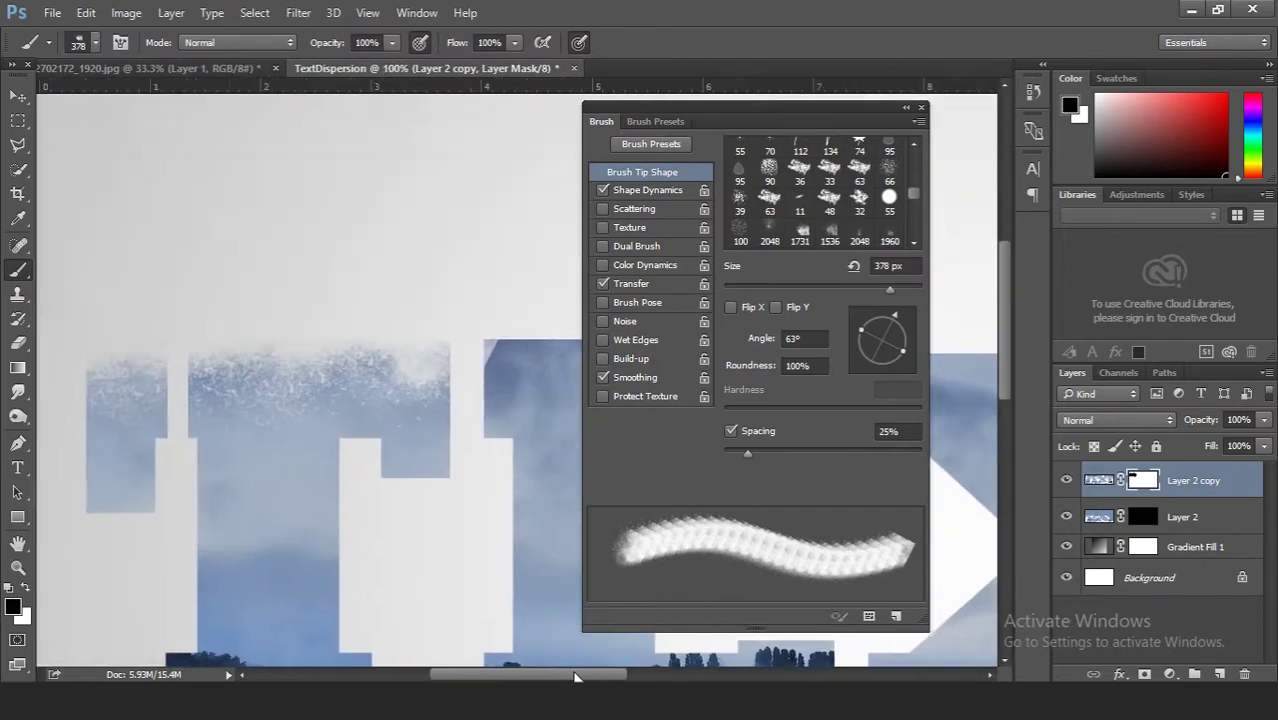
scroll(455, 290, "right", 3)
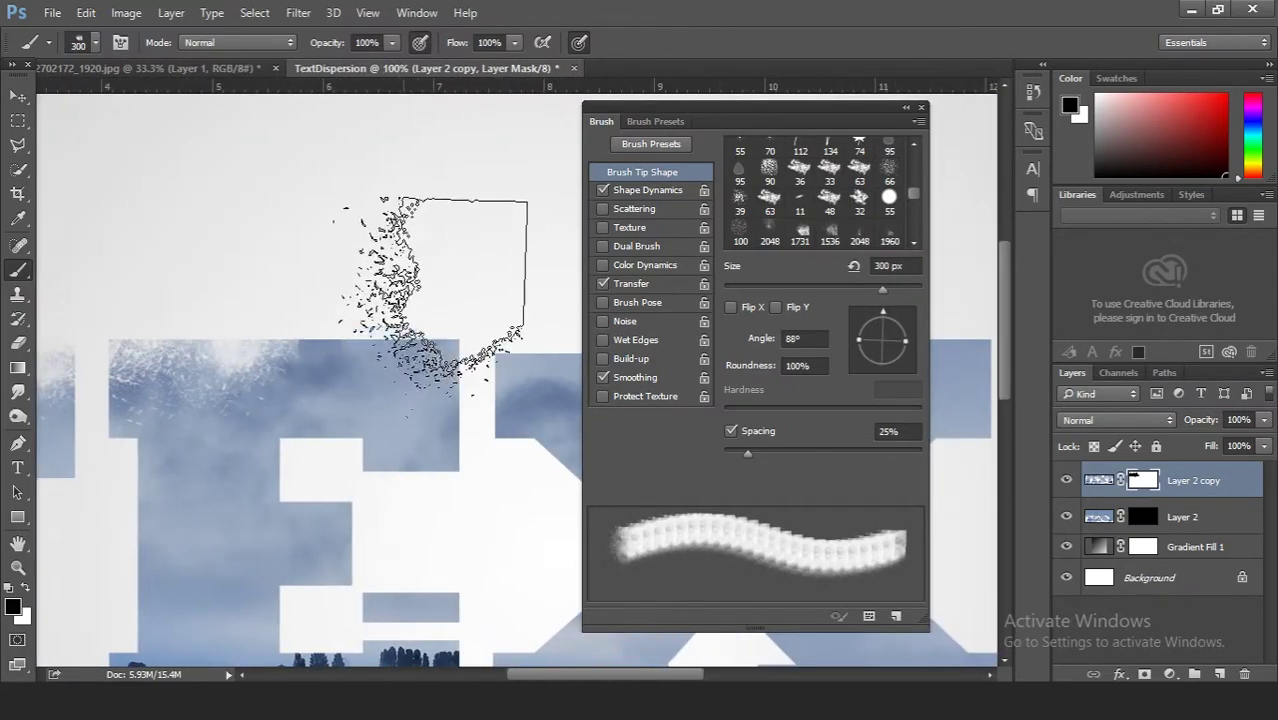
scroll(312, 340, "left", 2)
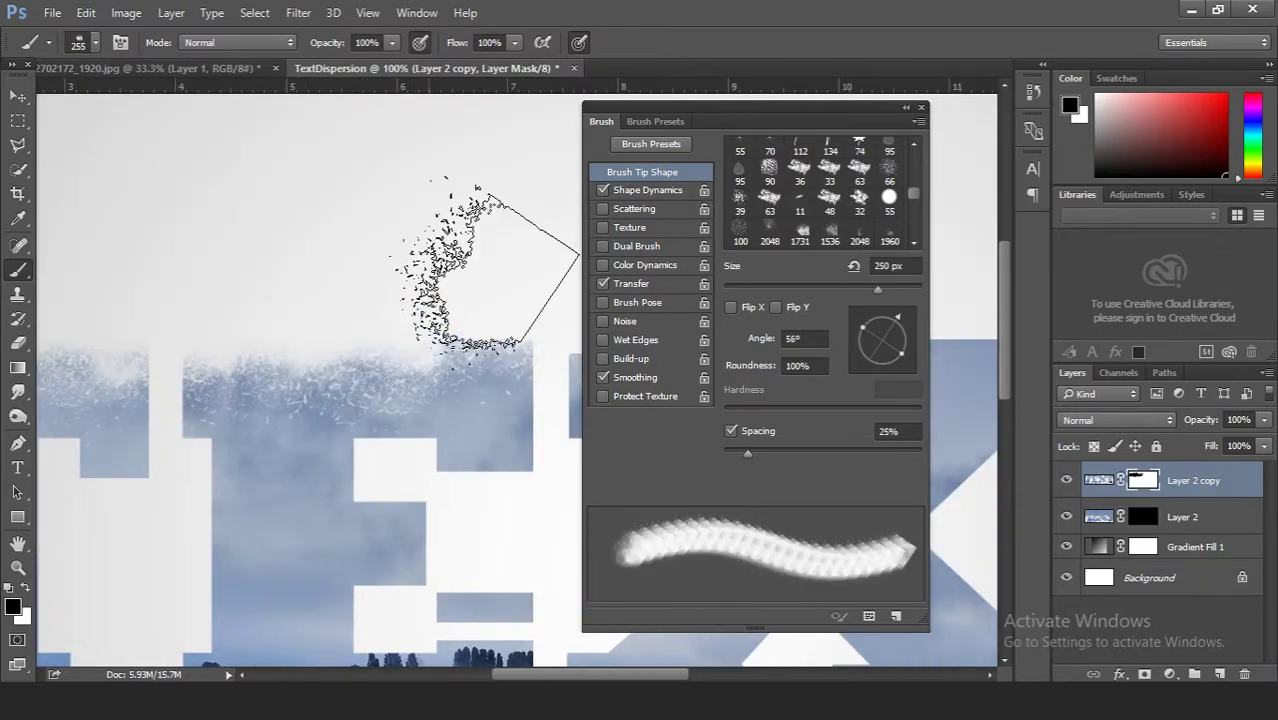
left_click_drag(622, 679, 649, 679)
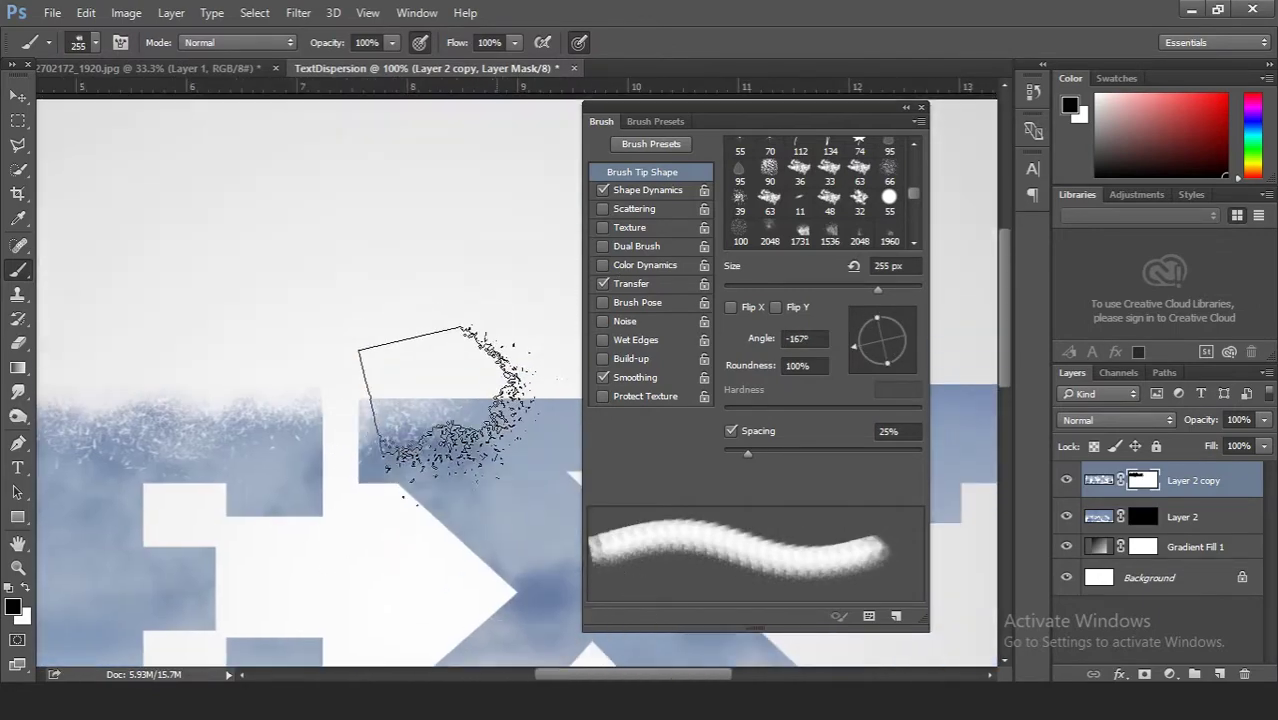
scroll(440, 390, "up", 2)
key("bracketright")
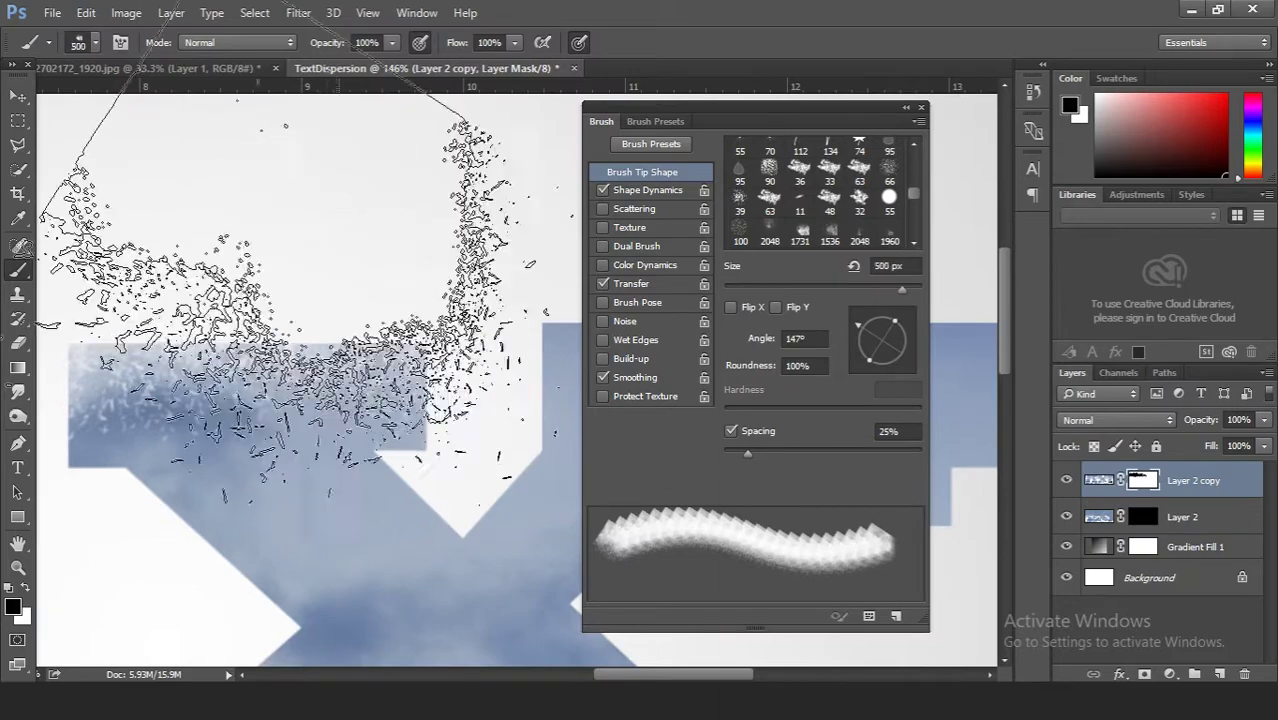
scroll(366, 338, "down", 4)
scroll(366, 338, "up", 3)
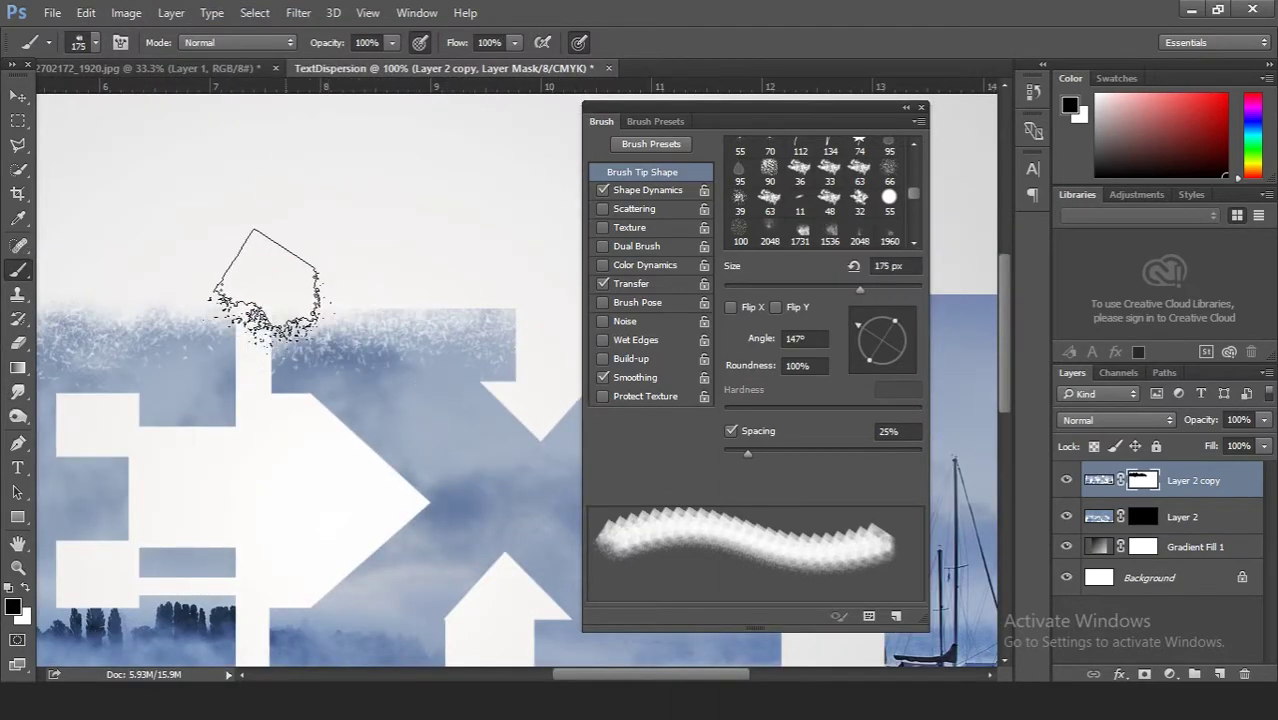
- Rotate the tip to 156°, settle the brush at 200 px, and zoom out to 50%
key("Right")
key("Right")
key("Right")
scroll(475, 305, "right", 5)
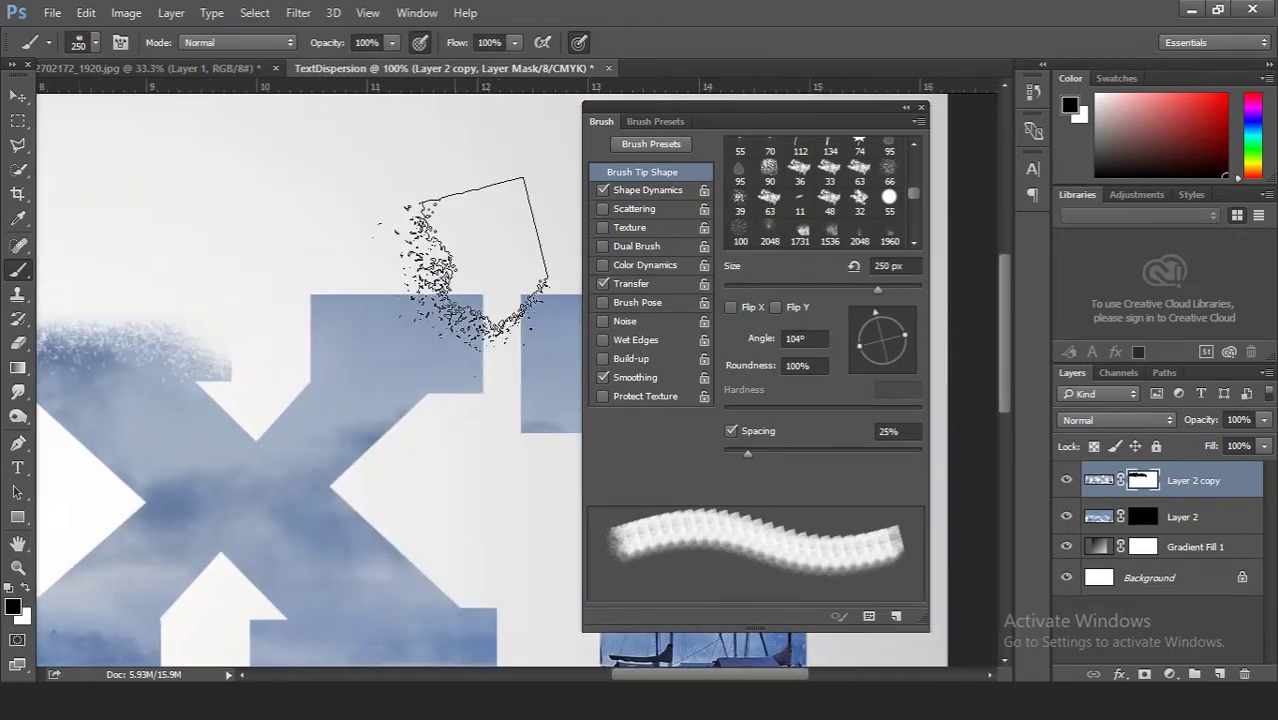
key("Left")
key("Left")
key("Left")
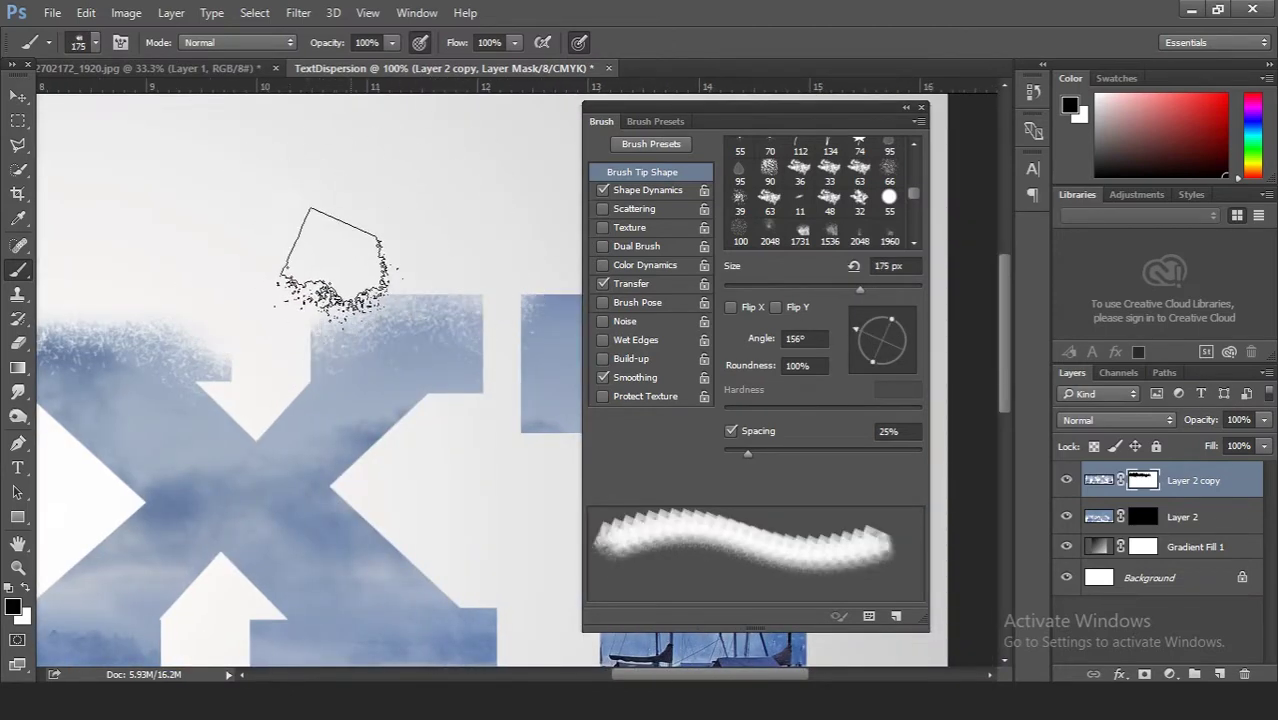
key("bracketright")
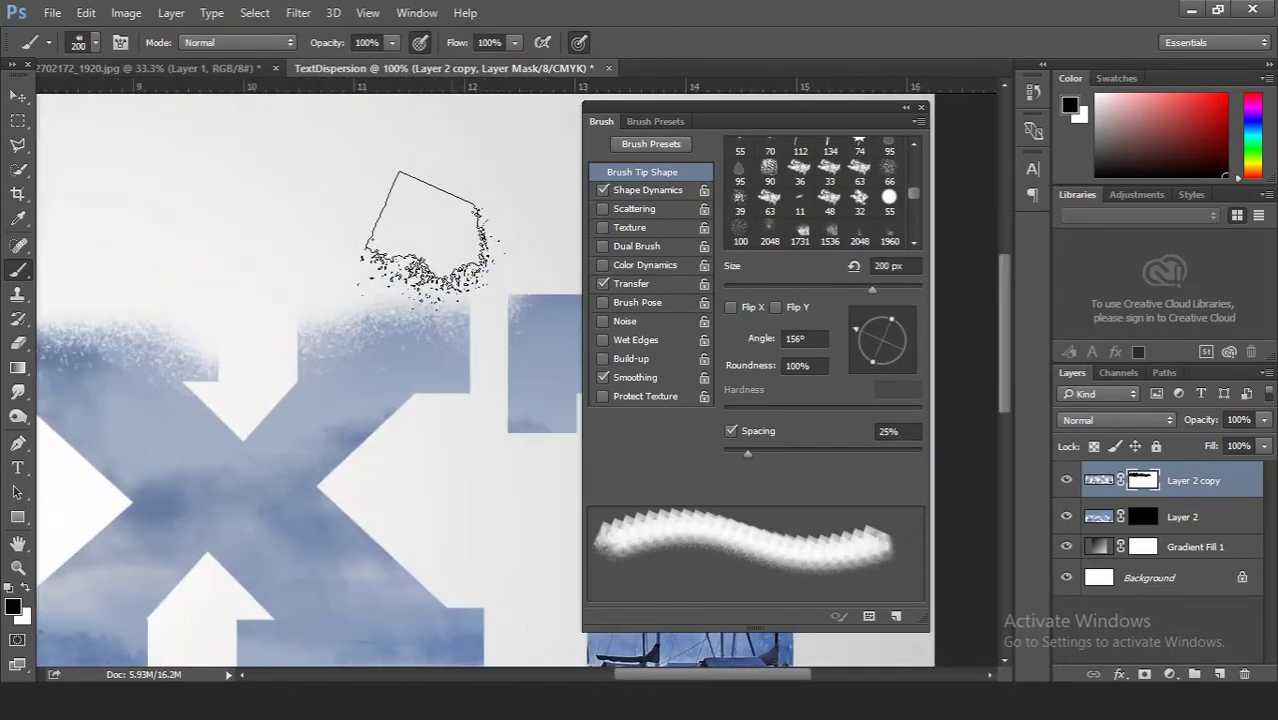
left_click_drag(888, 325, 885, 322)
scroll(440, 270, "right", 6)
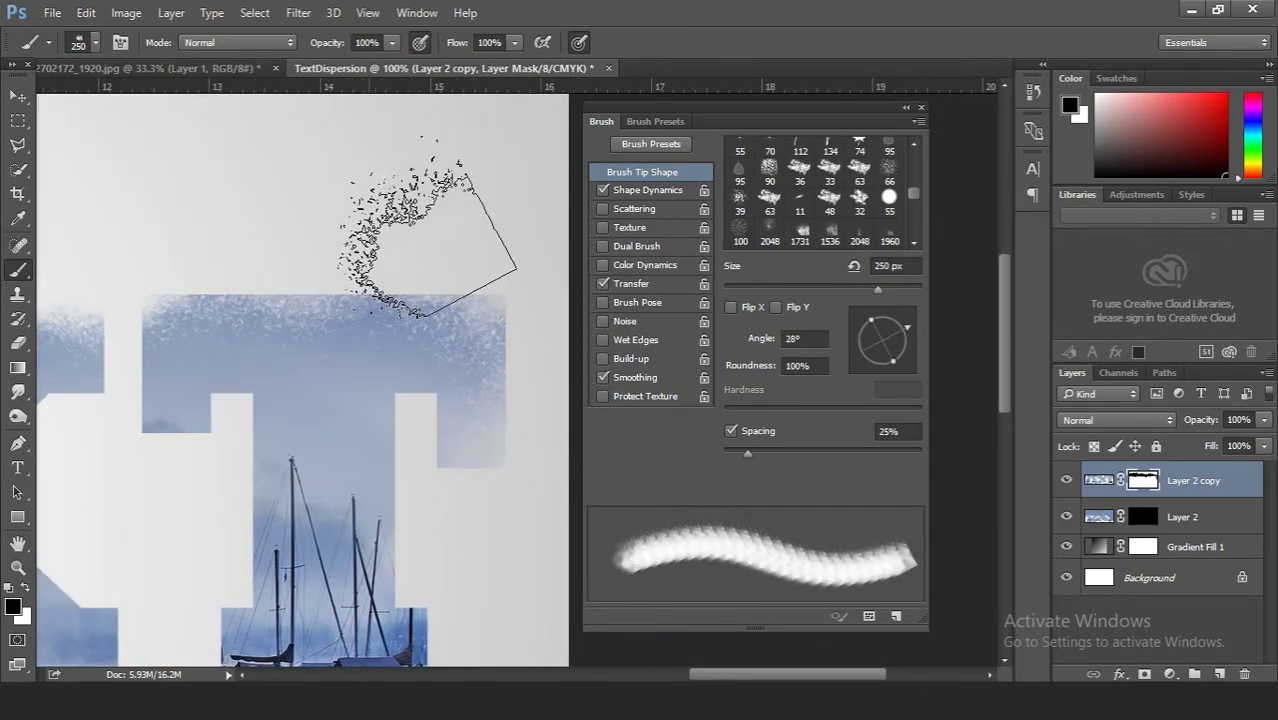
key("bracketright")
key("bracketright")
key("bracketleft")
key("bracketleft")
key("bracketleft")
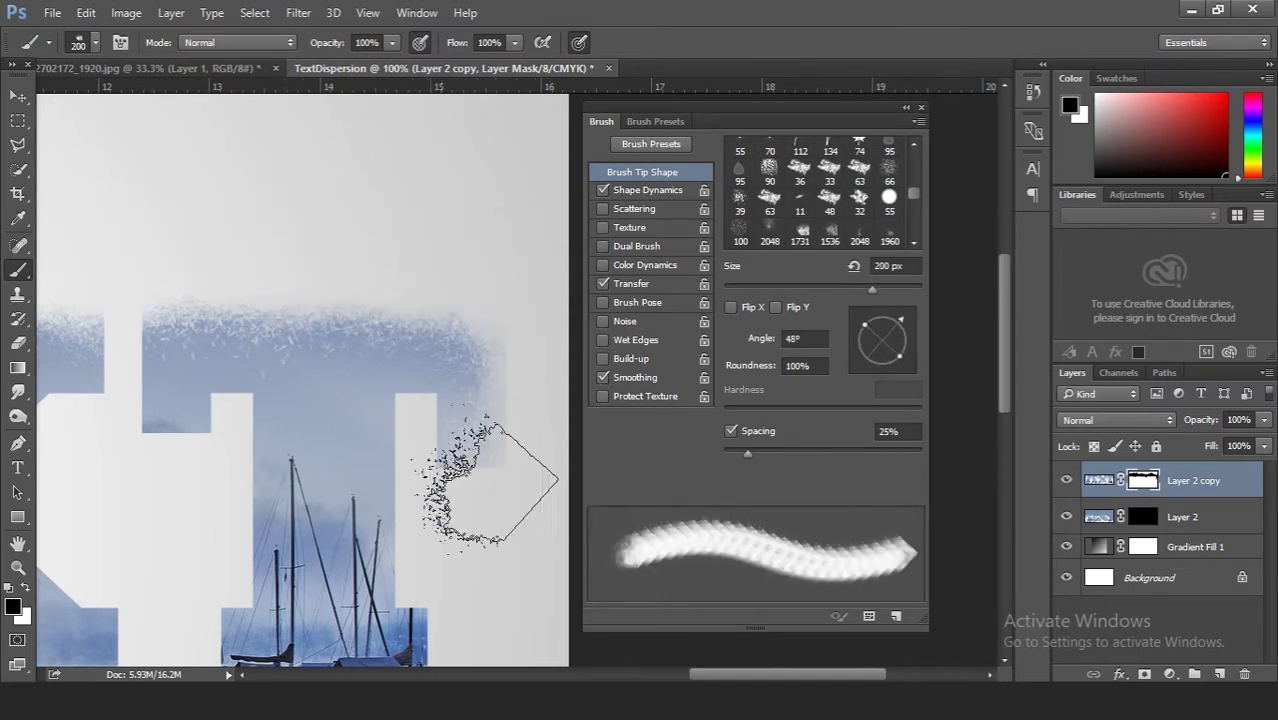
key("ctrl+minus")
key("ctrl+minus")
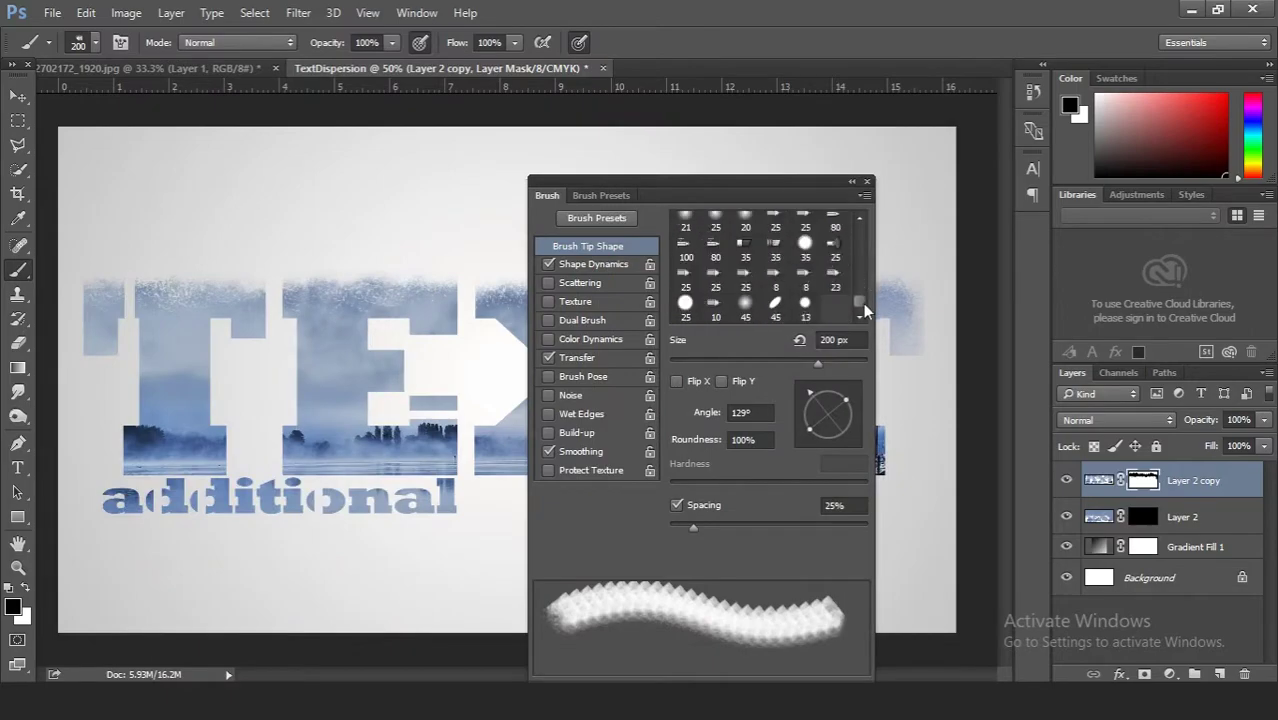
- Select the large 1536 scatter brush tip in the Brush panel
left_click_drag(863, 303, 866, 282)
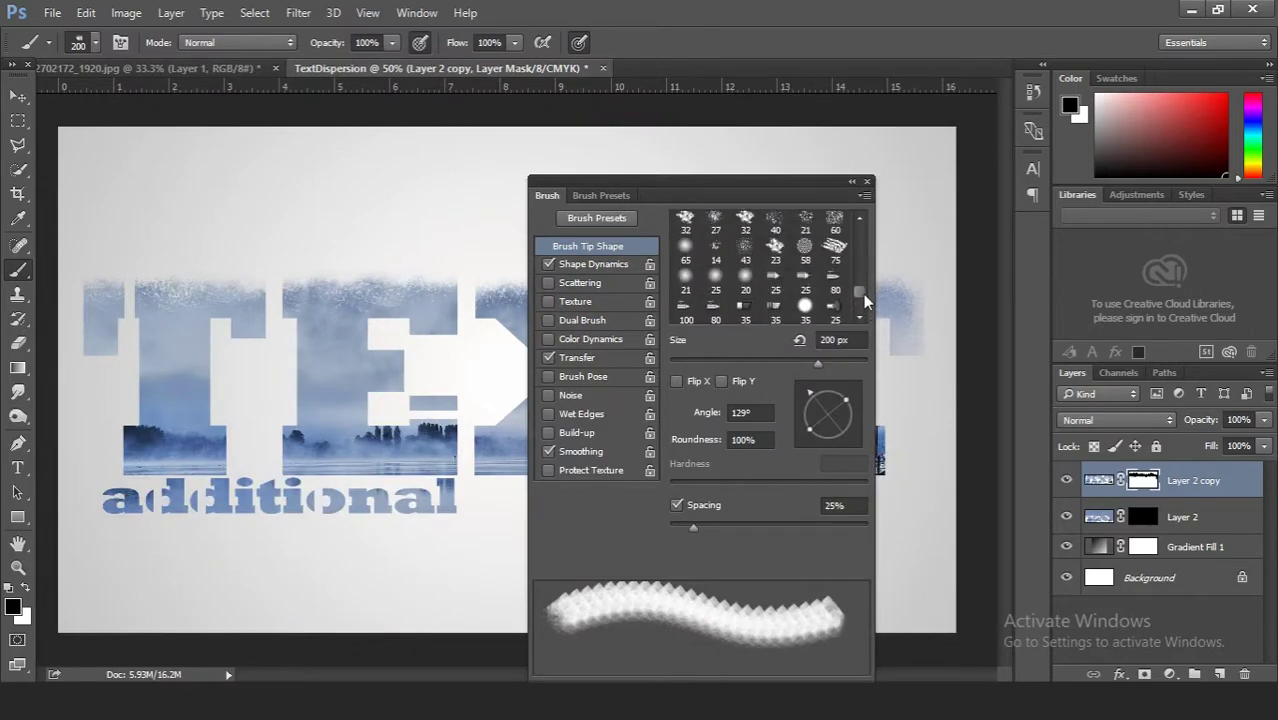
scroll(746, 268, "up", 1)
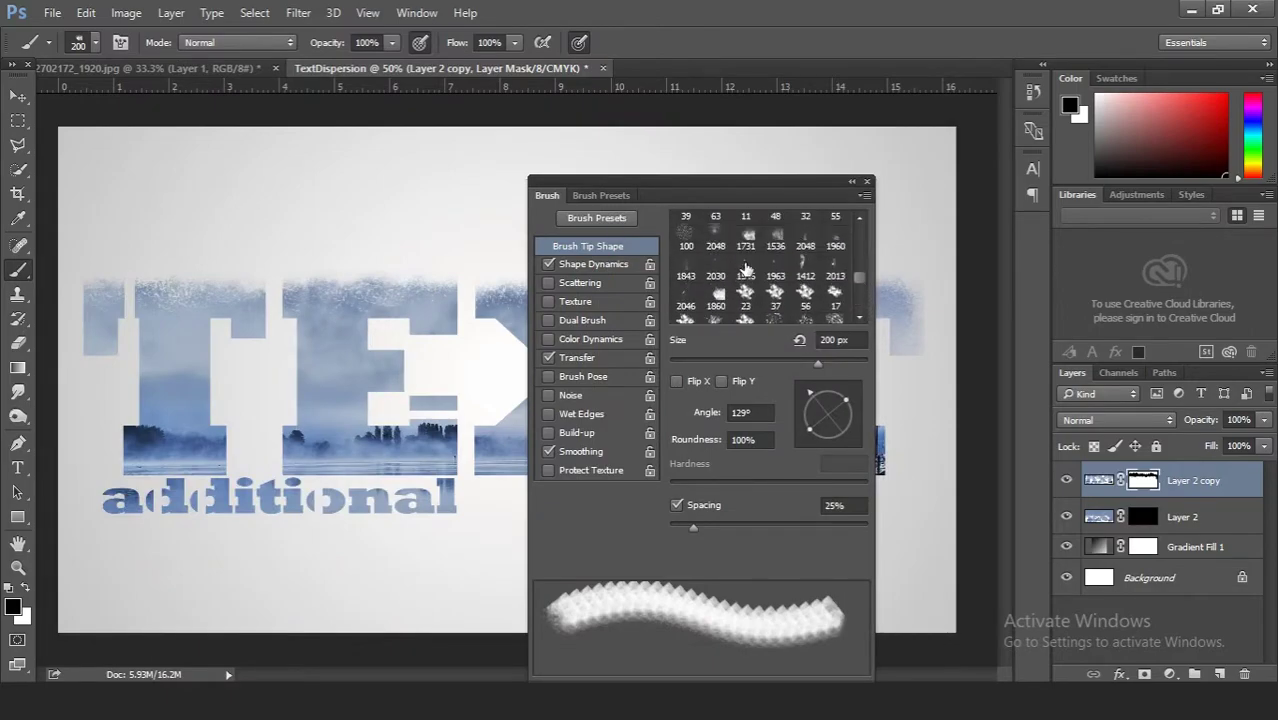
left_click(775, 268)
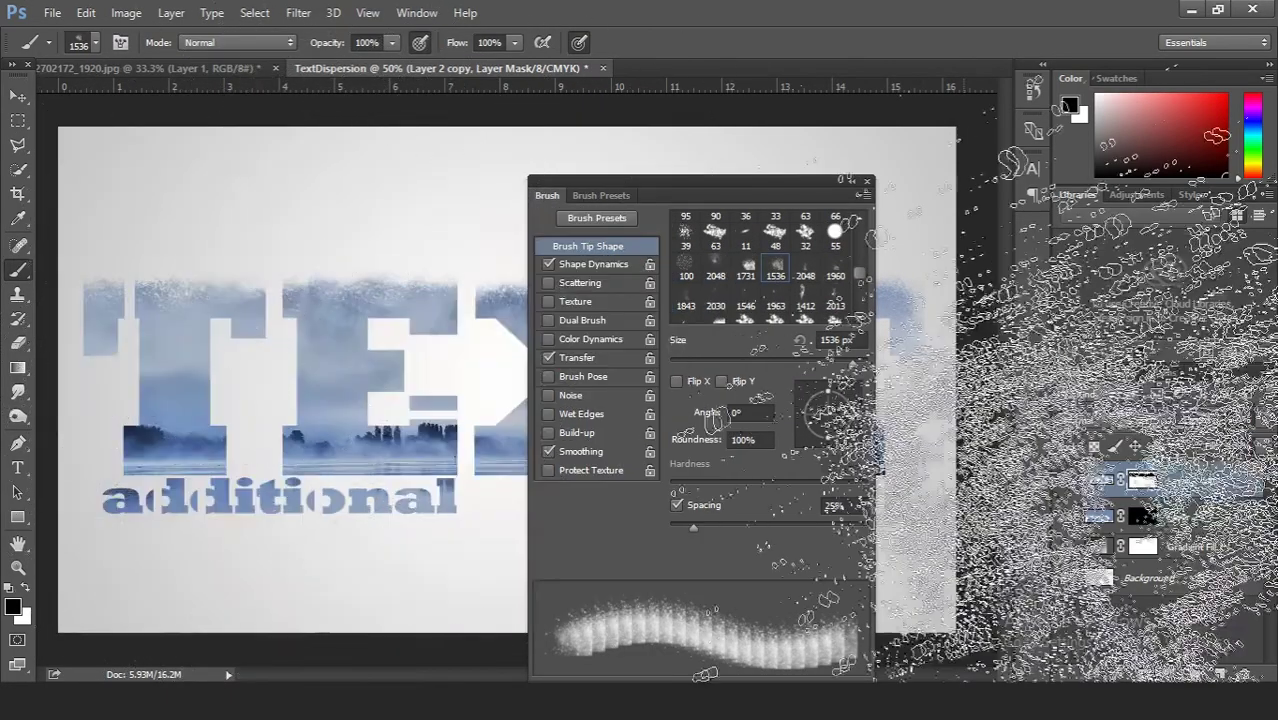
left_click_drag(856, 363, 838, 363)
scroll(190, 300, "up", 1)
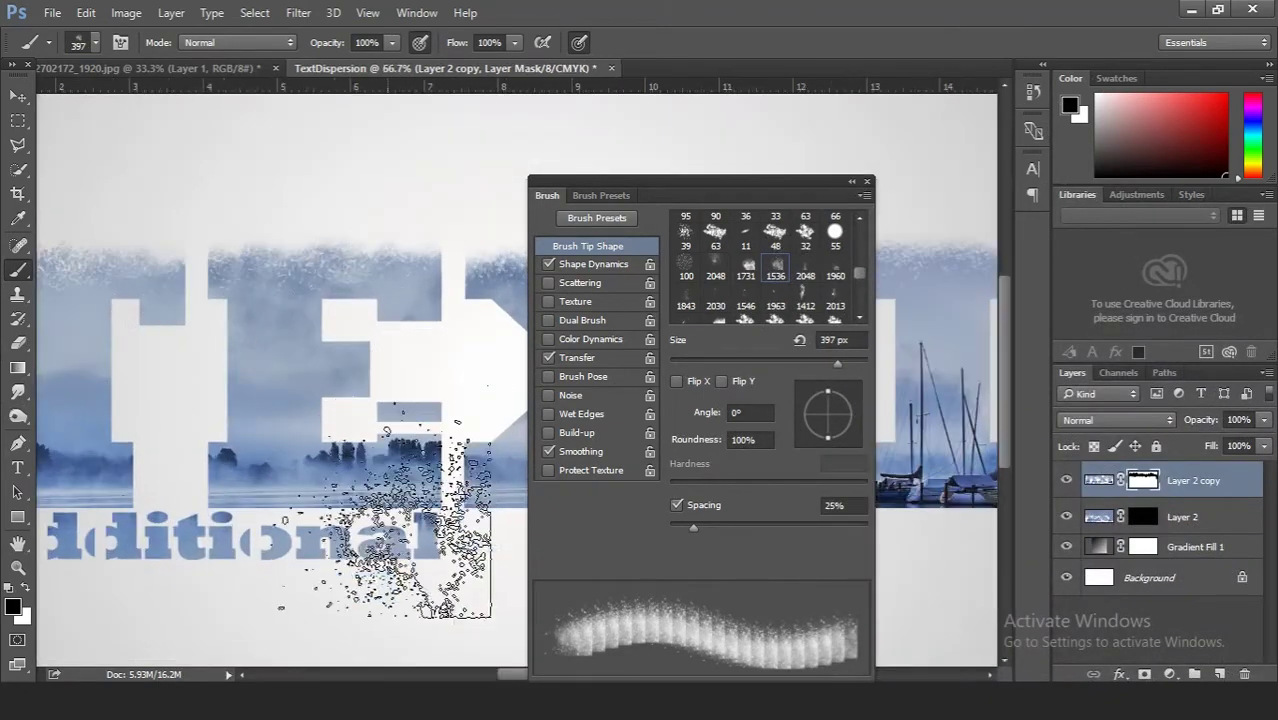
scroll(452, 580, "left", 3)
scroll(291, 251, "up", 2)
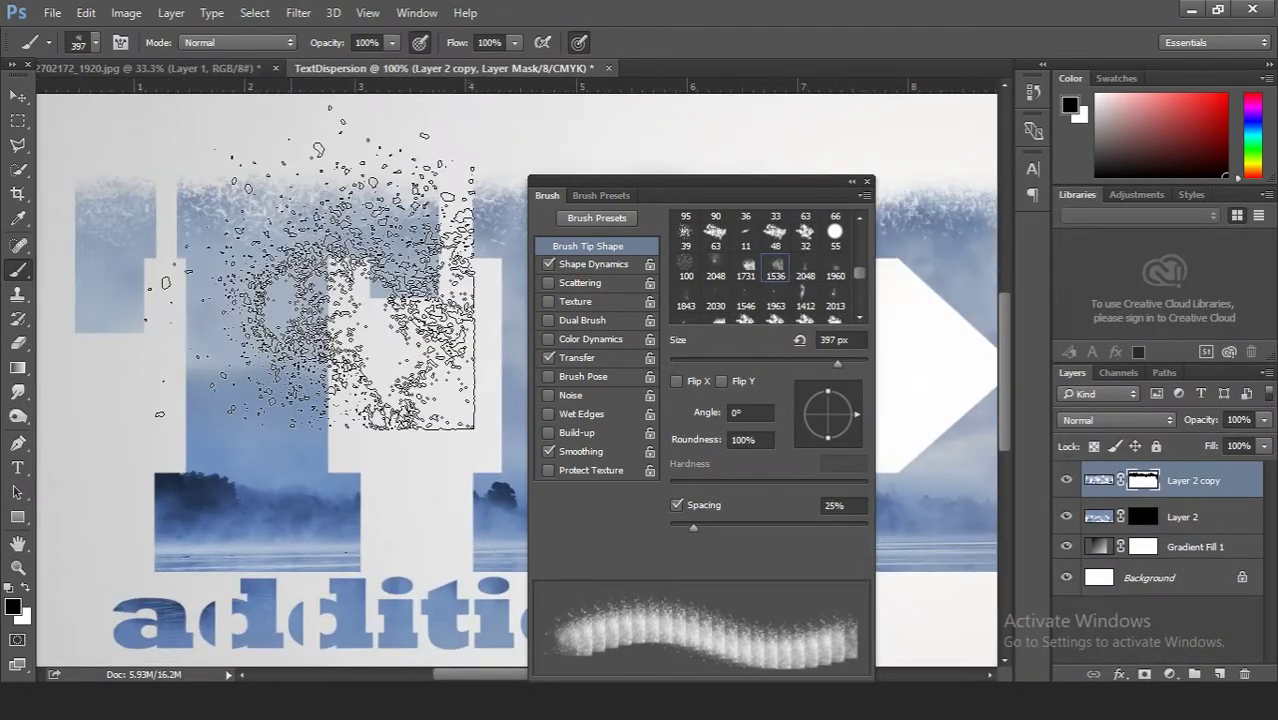
scroll(291, 240, "up", 1)
- Rotate the tip to -171° and paint 300 px speckled particles along the top of the T
left_click_drag(840, 425, 800, 417)
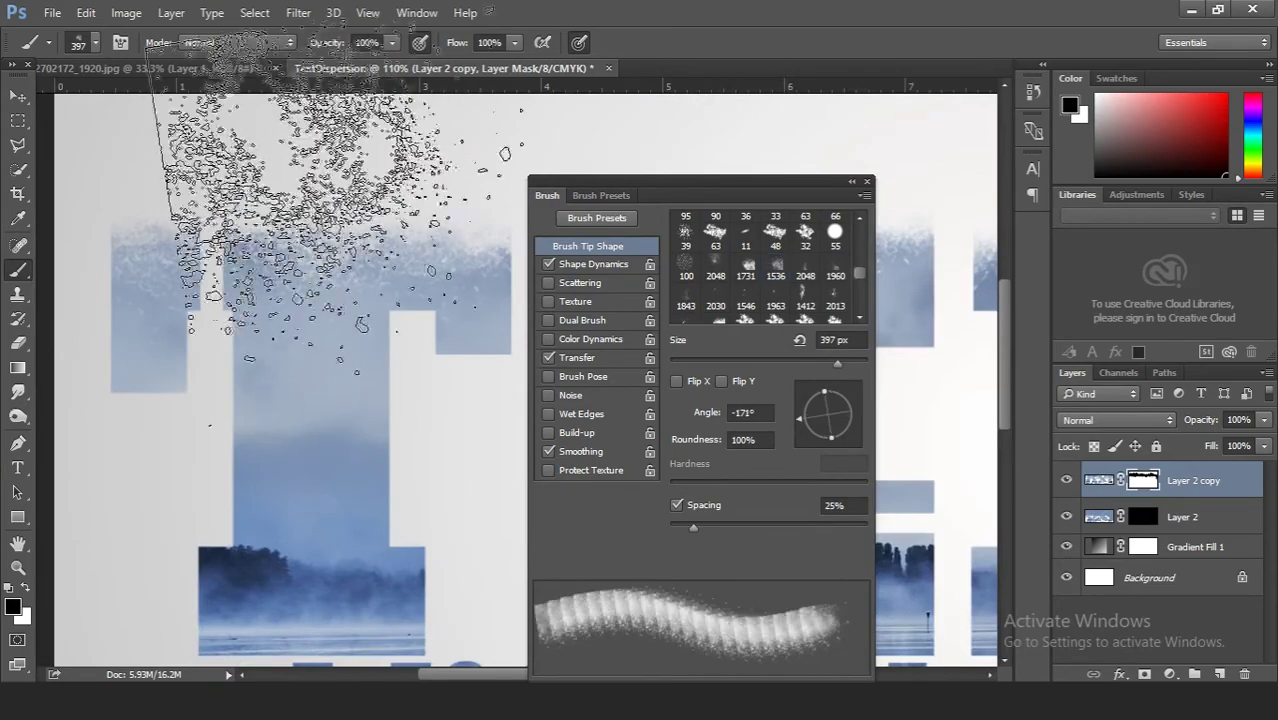
key("bracketleft")
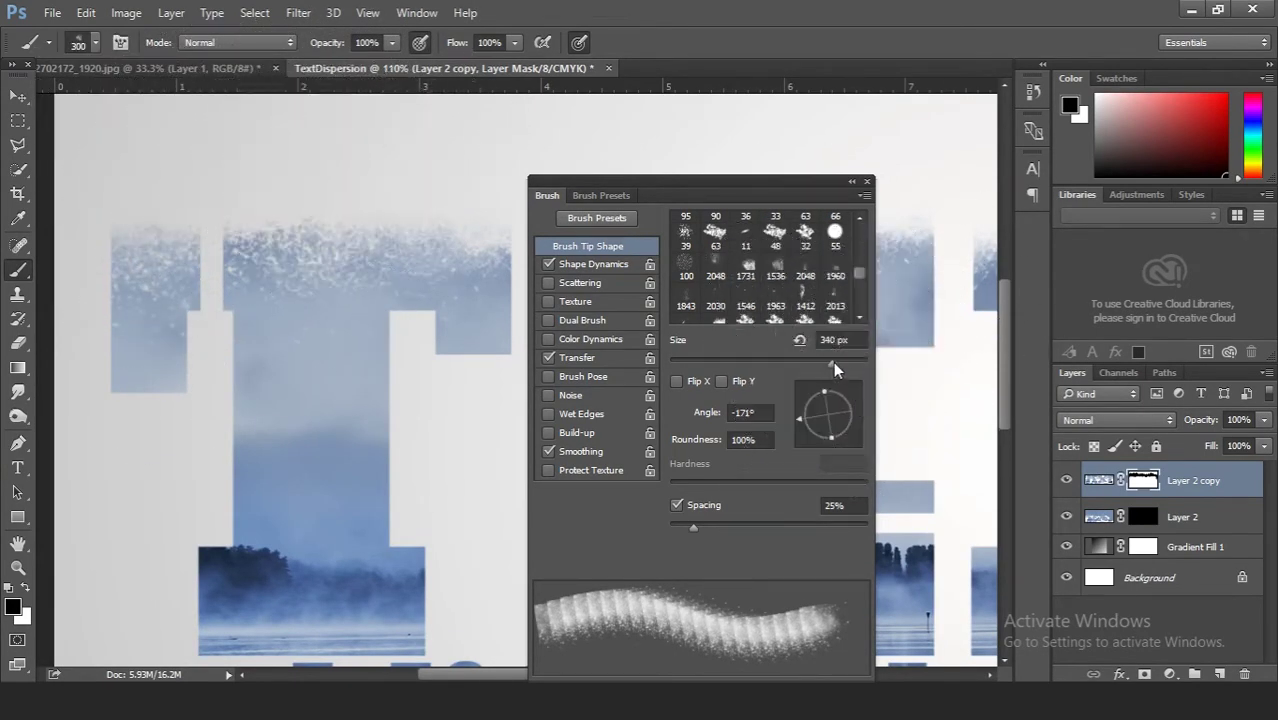
mouse_move(834, 362)
left_mouse_down()
mouse_move(848, 362)
mouse_move(836, 405)
left_mouse_up()
left_click(300, 200)
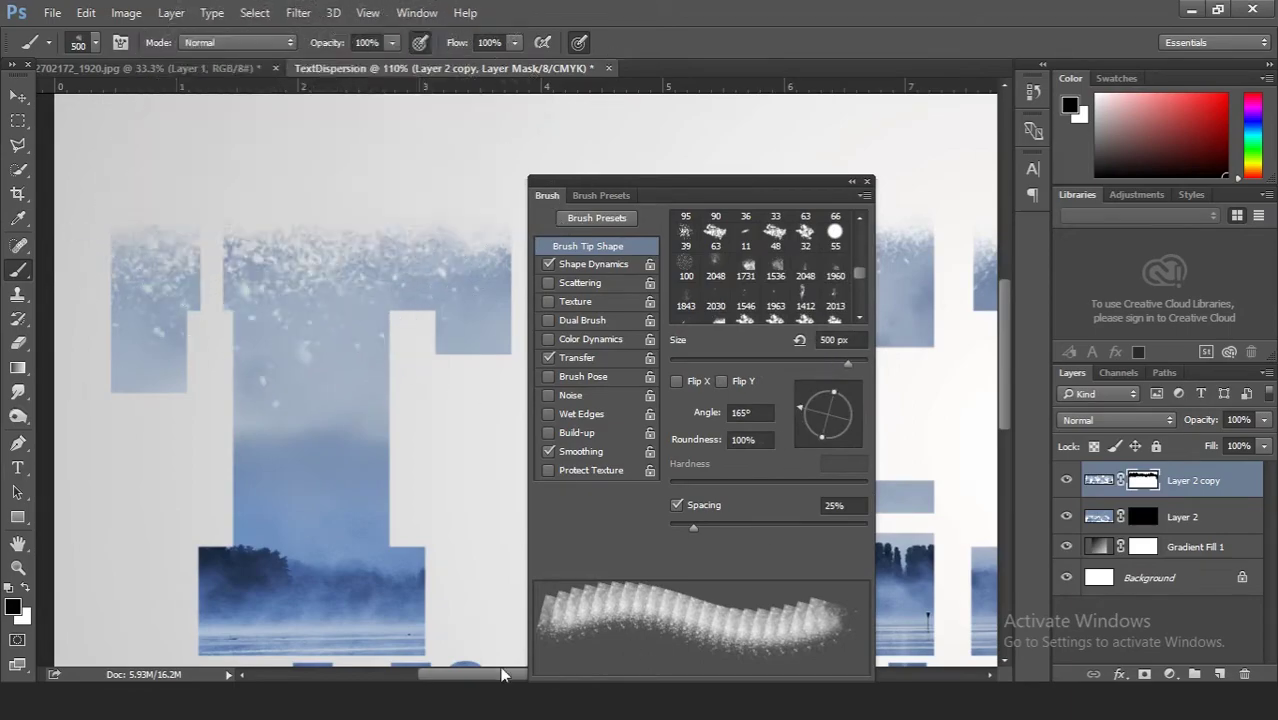
- Resize the brush between 175 and 200 px and give its tip a new angle
key("bracketleft")
key("bracketleft")
key("bracketleft")
scroll(330, 150, "right", 5)
scroll(200, 130, "right", 5)
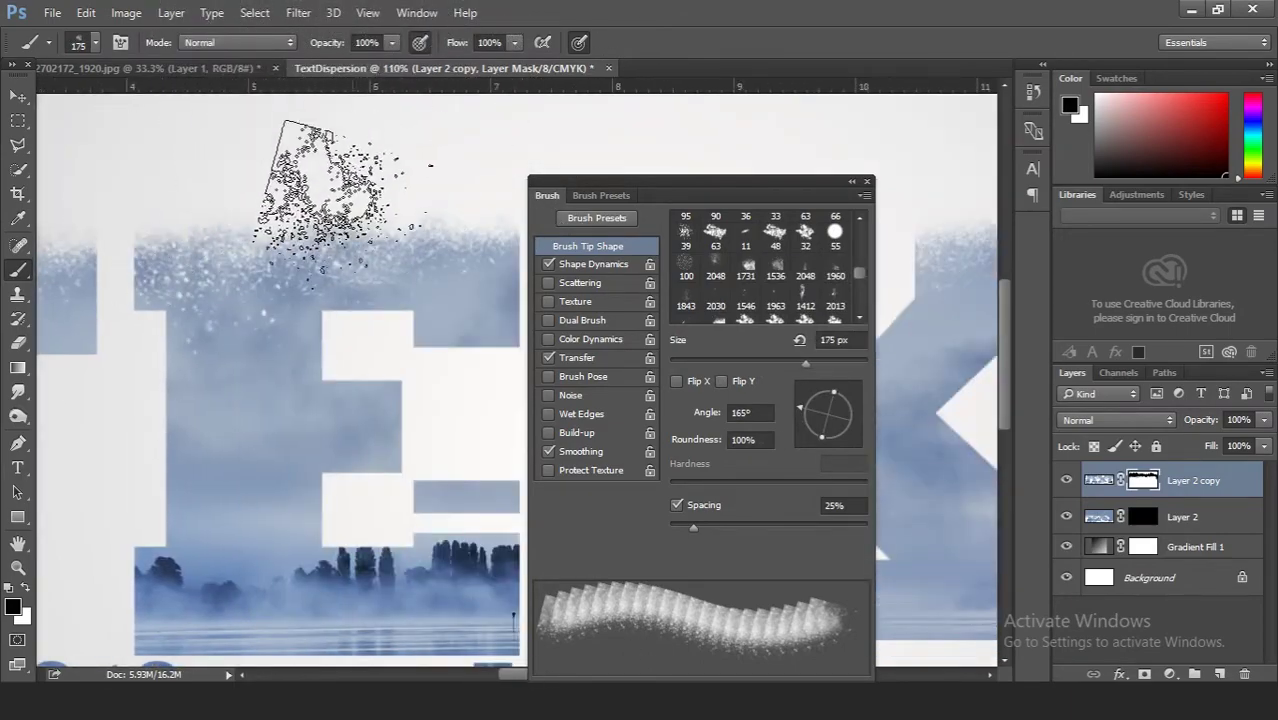
scroll(320, 200, "right", 3)
key("bracketright")
left_click_drag(806, 405, 825, 405)
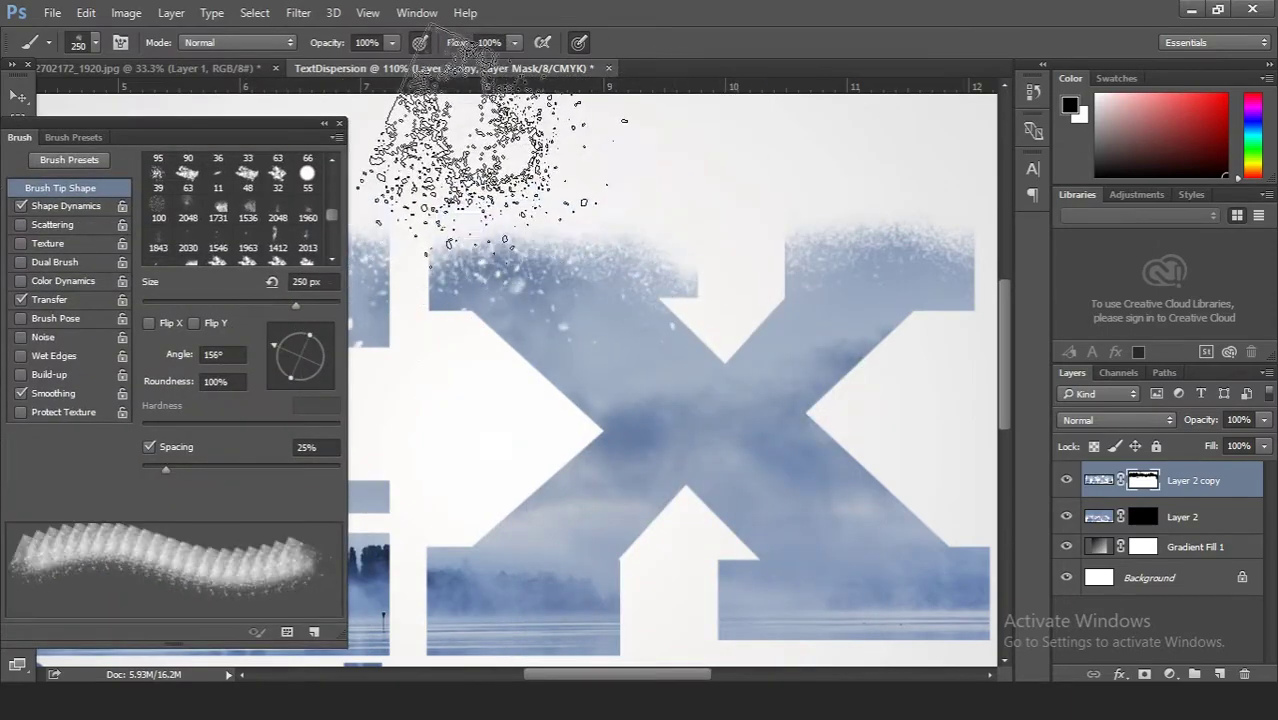
key("bracketleft")
- Rotate the scatter tip to 118° and set the brush to 250 px
scroll(560, 170, "right", 4)
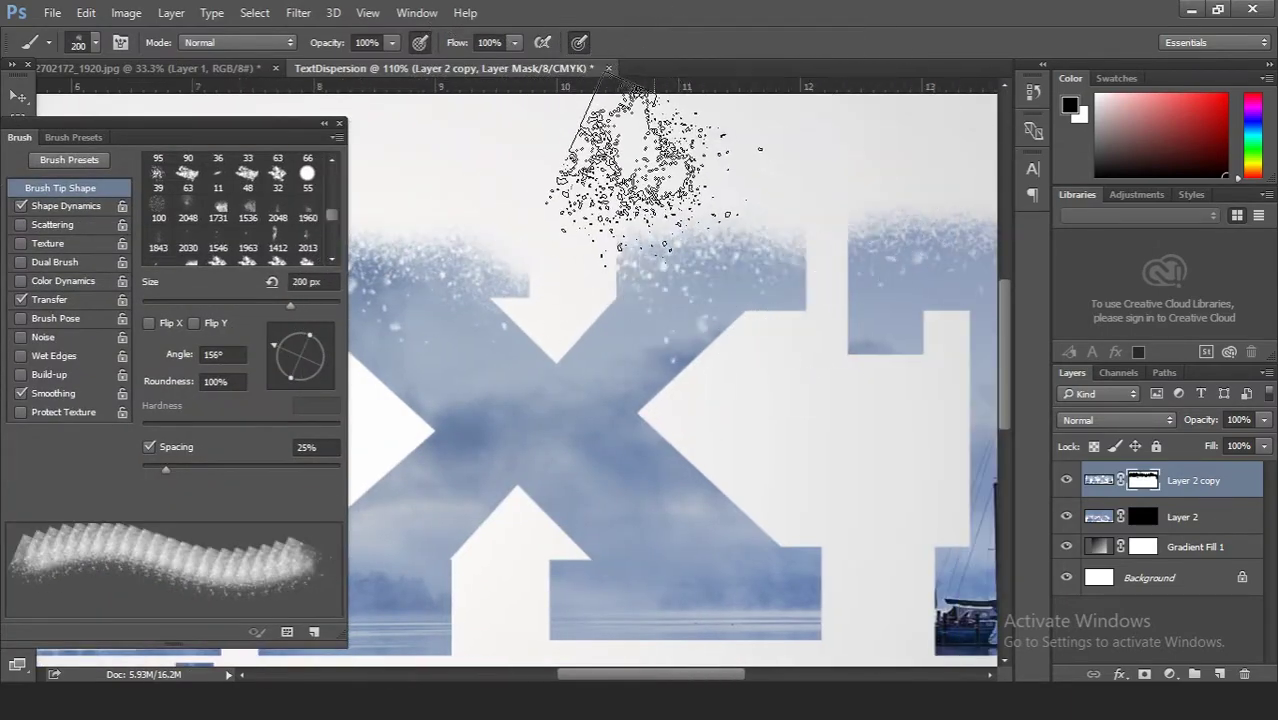
scroll(630, 180, "right", 5)
key("bracketright")
key("bracketright")
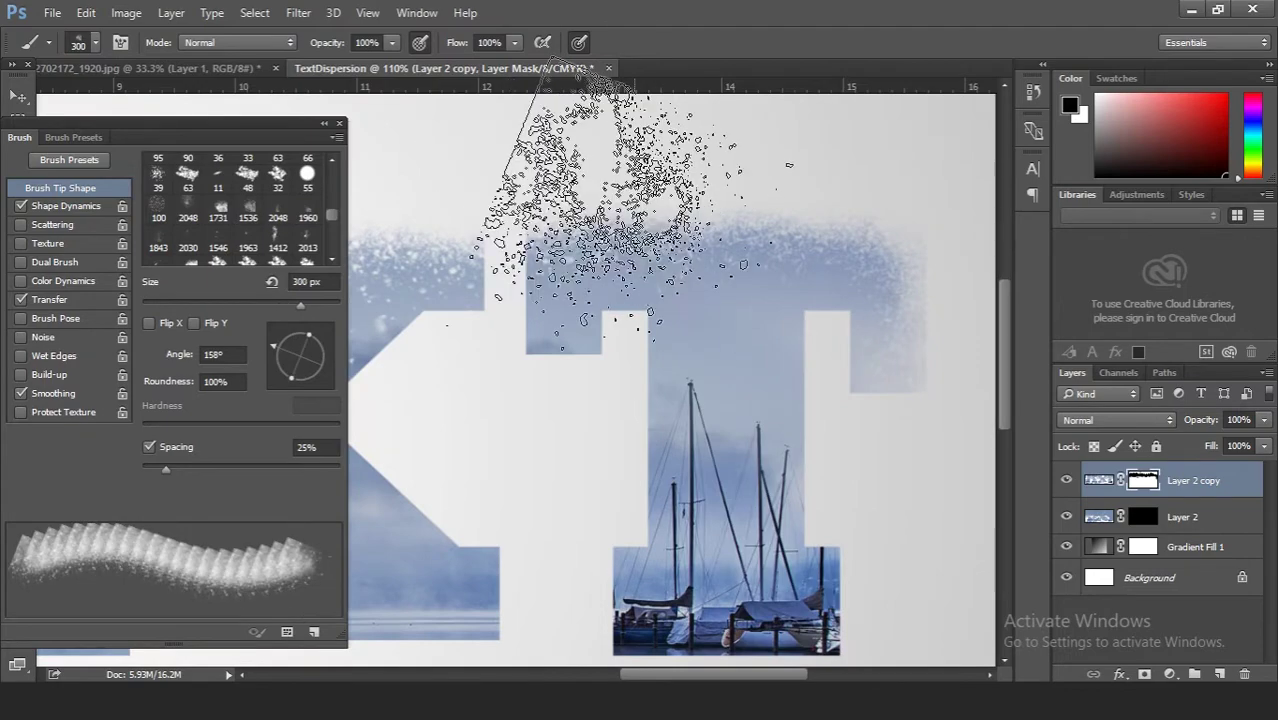
key("bracketleft")
key("bracketleft")
key("bracketleft")
mouse_move(290, 335)
left_mouse_down()
mouse_move(297, 343)
mouse_move(299, 330)
left_mouse_up()
key("bracketright")
key("bracketright")
- Zoom out and rotate the particle brush tip to 168°, then to -28°
key("ctrl+minus")
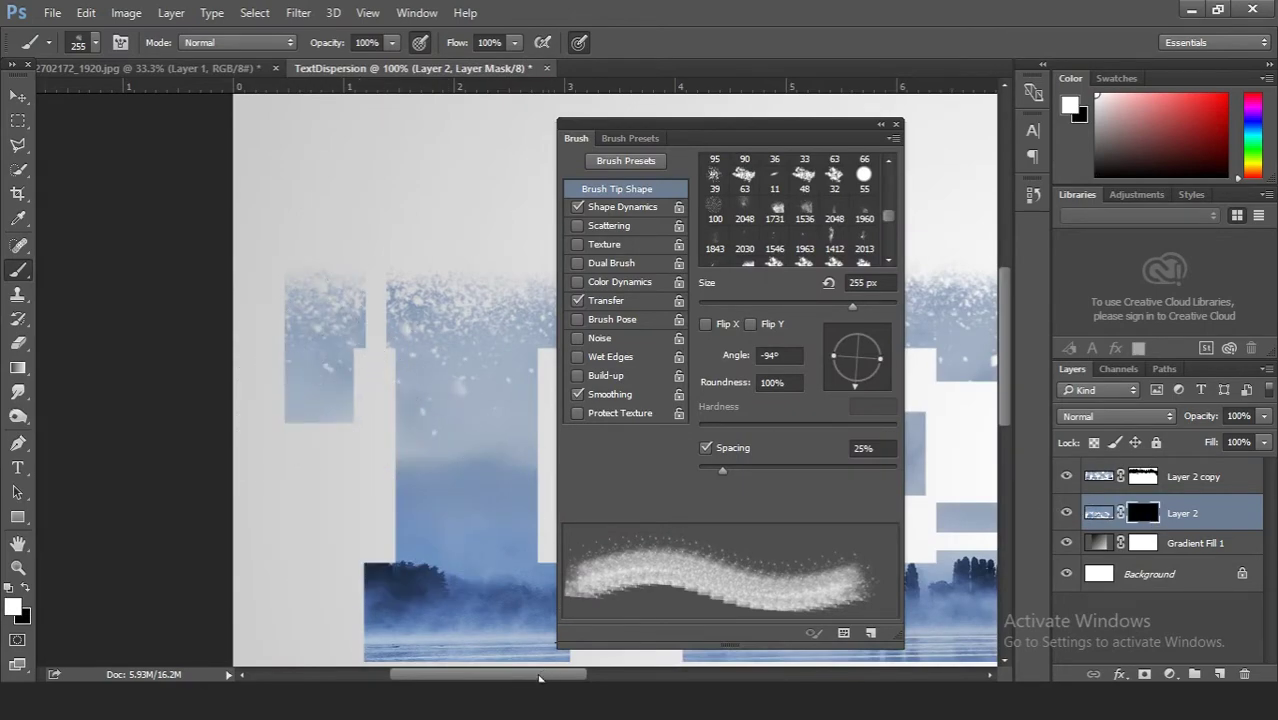
scroll(456, 362, "up", 1)
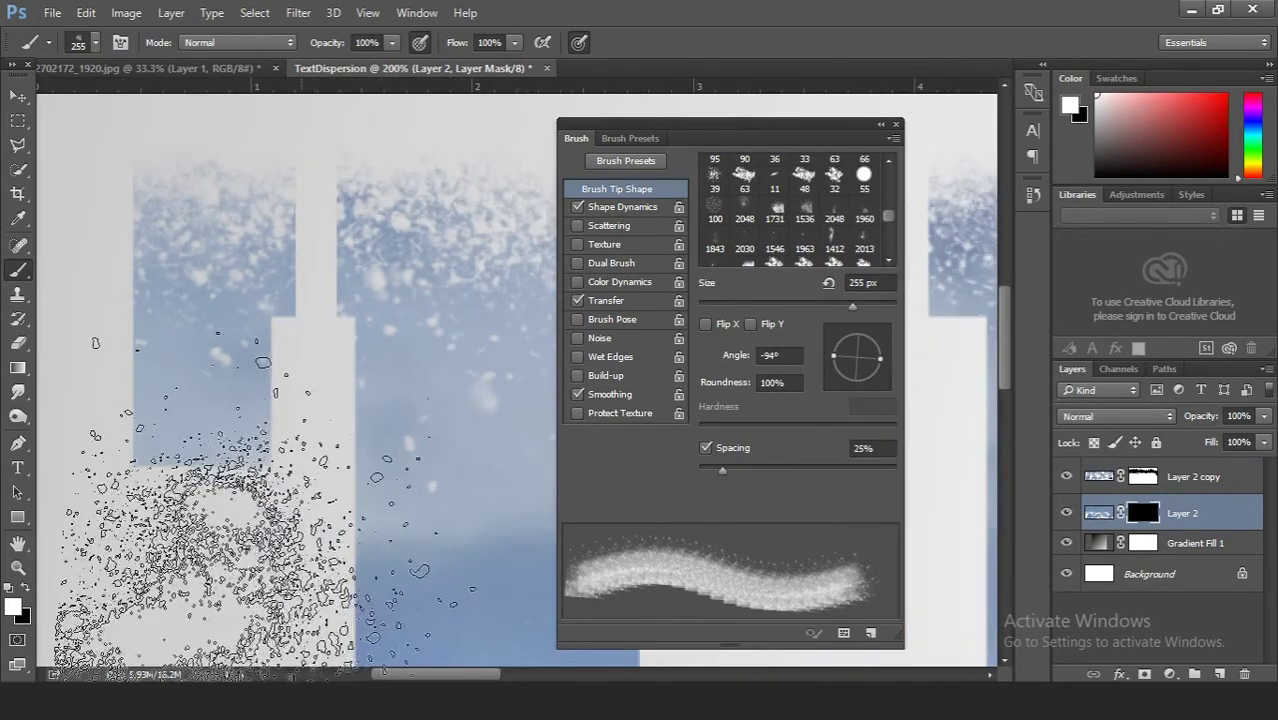
left_click_drag(265, 540, 400, 590)
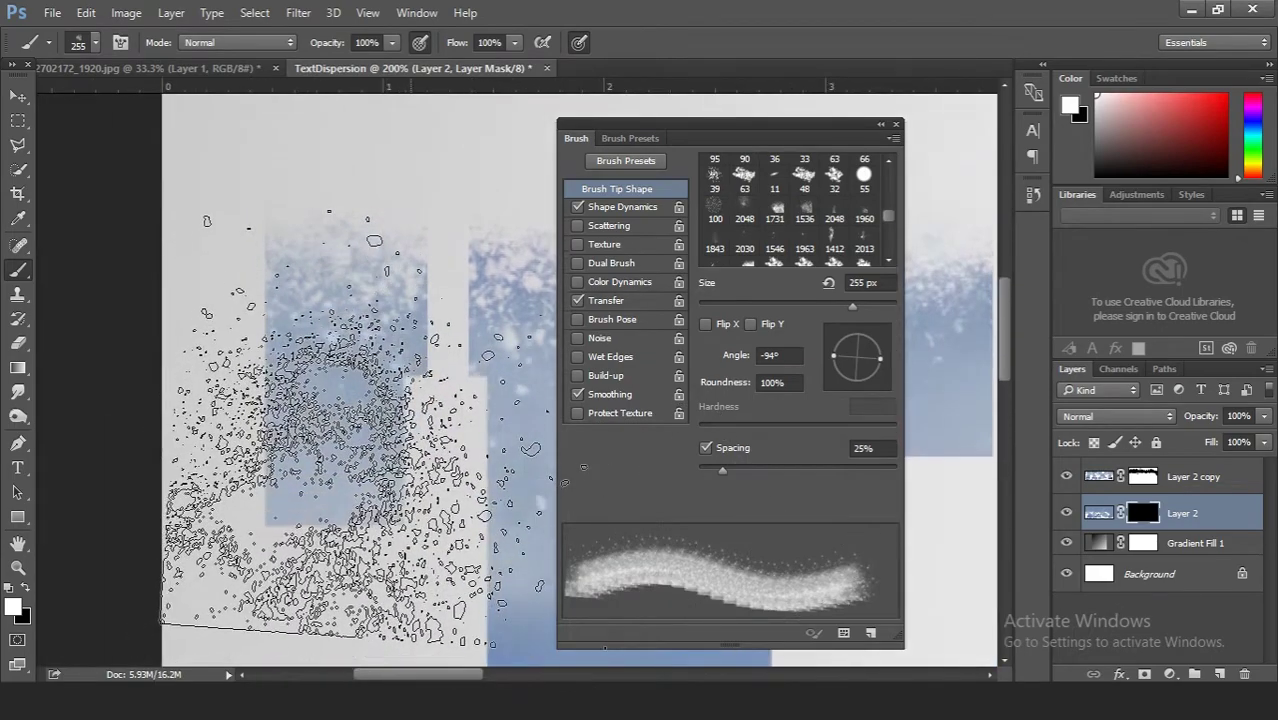
left_click_drag(445, 675, 467, 677)
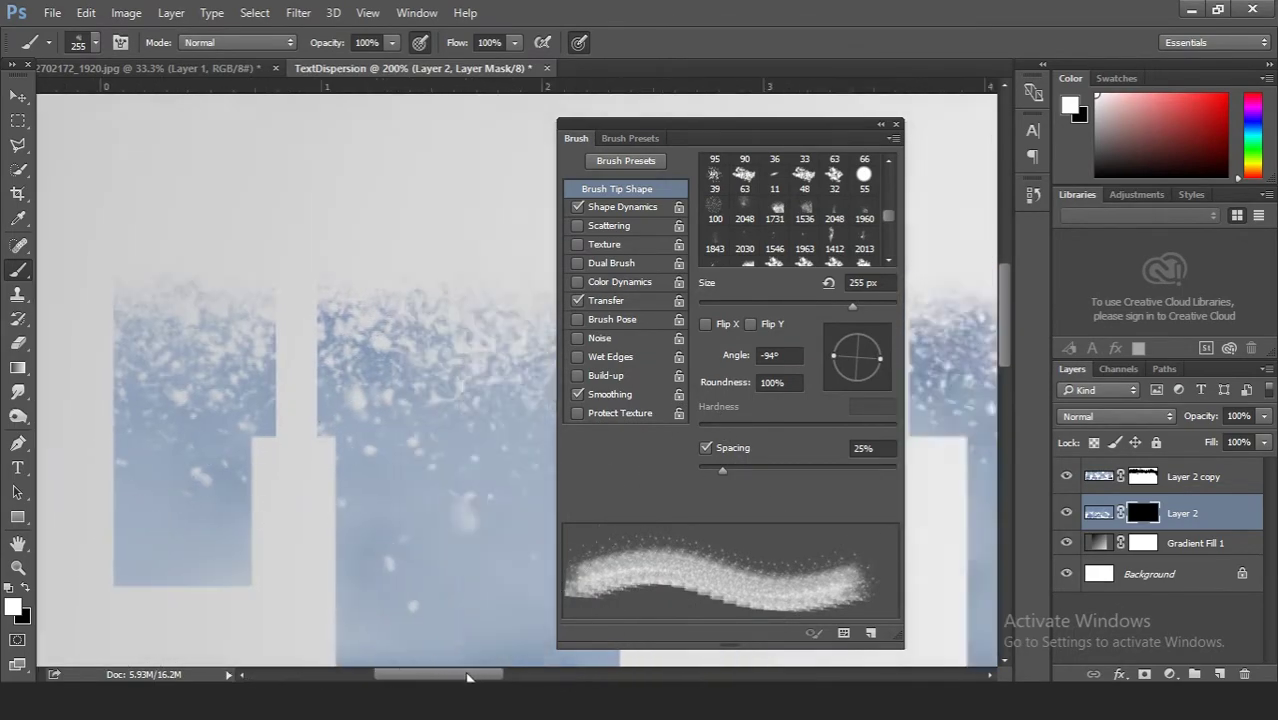
scroll(423, 413, "right", 5)
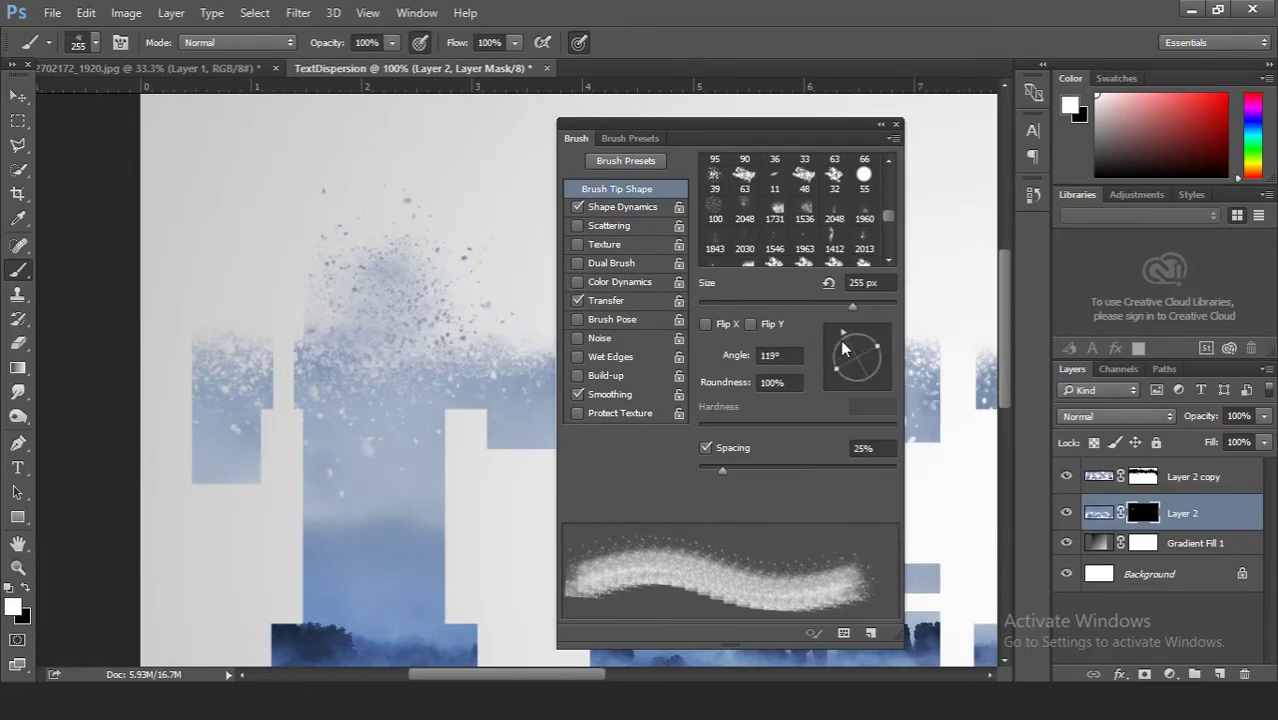
mouse_move(843, 348)
left_mouse_down()
mouse_move(829, 352)
mouse_move(880, 358)
mouse_move(880, 345)
left_mouse_up()
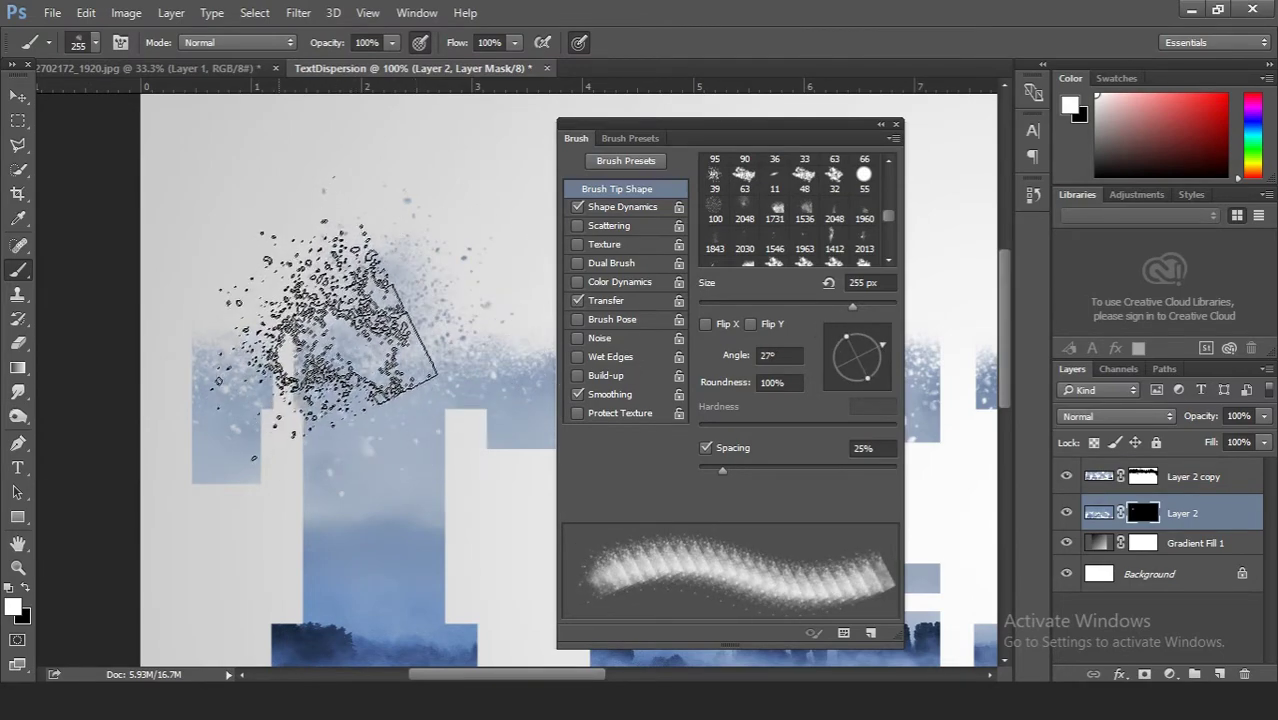
left_click_drag(883, 358, 882, 376)
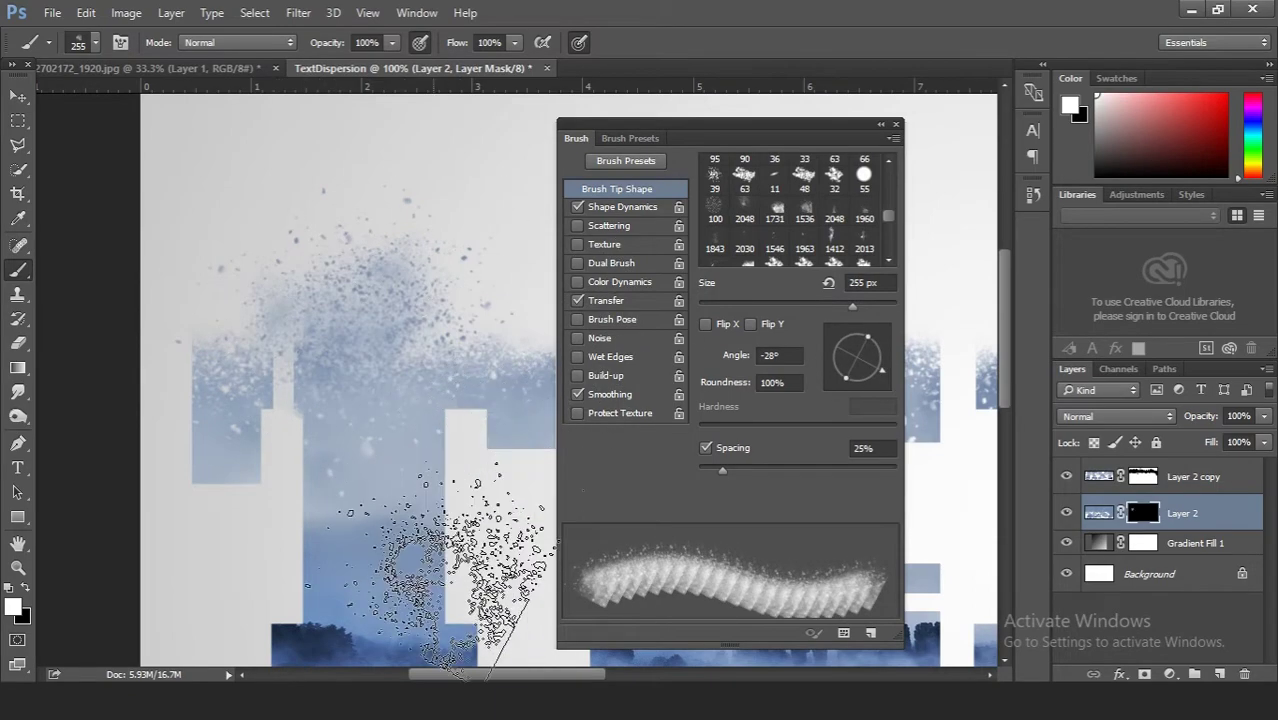
- Turn the brush tip to 15° and then -61°, shrinking it from 300 to 150 px
key("bracketright")
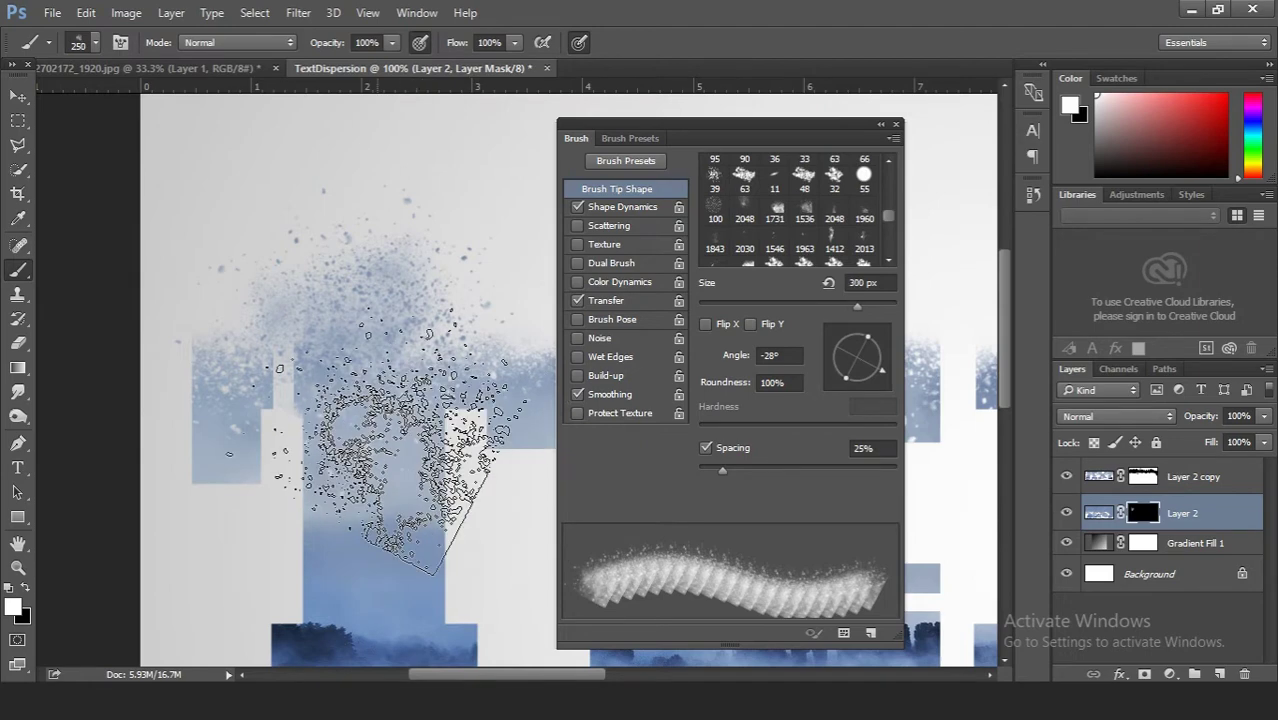
key("bracketleft")
key("bracketleft")
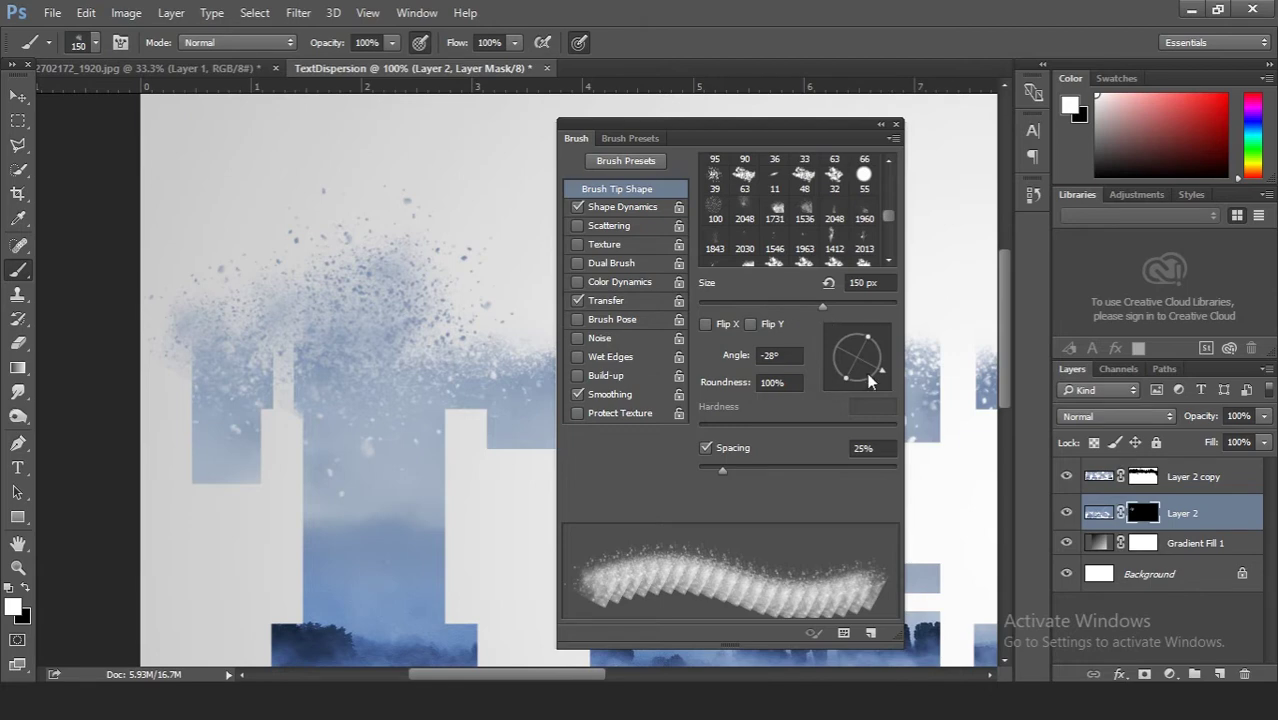
left_click_drag(868, 380, 880, 358)
left_click_drag(540, 632, 408, 692)
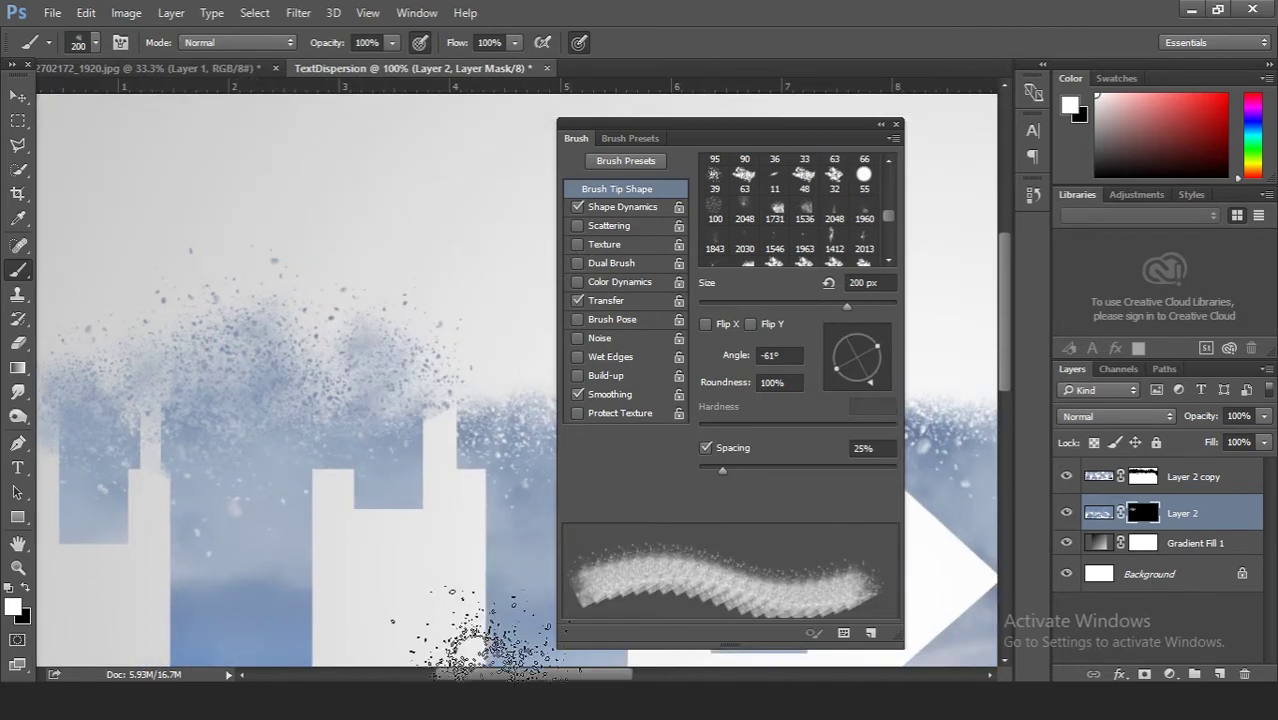
scroll(395, 385, "right", 3)
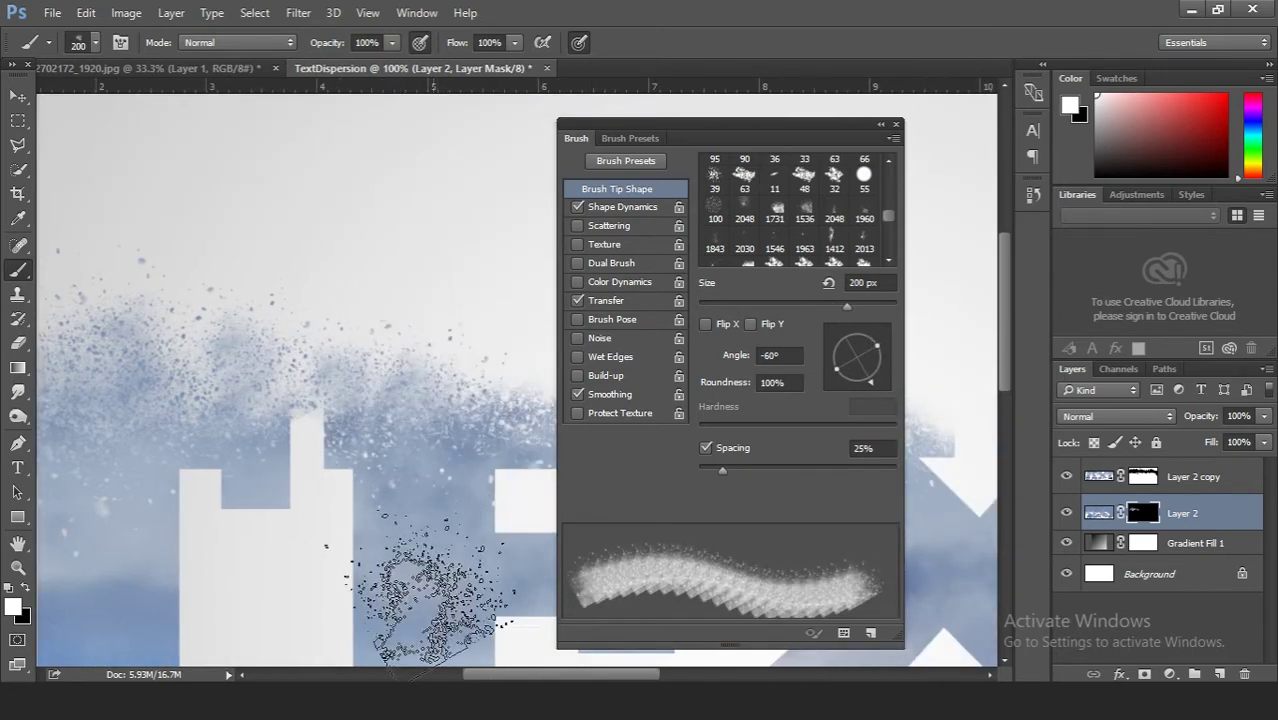
key("bracketleft")
key("bracketleft")
- Rotate the tip to -25° and set the brush to 175 px
scroll(350, 400, "right", 4)
left_click_drag(855, 388, 880, 368)
key("bracketright")
scroll(370, 400, "down", 3)
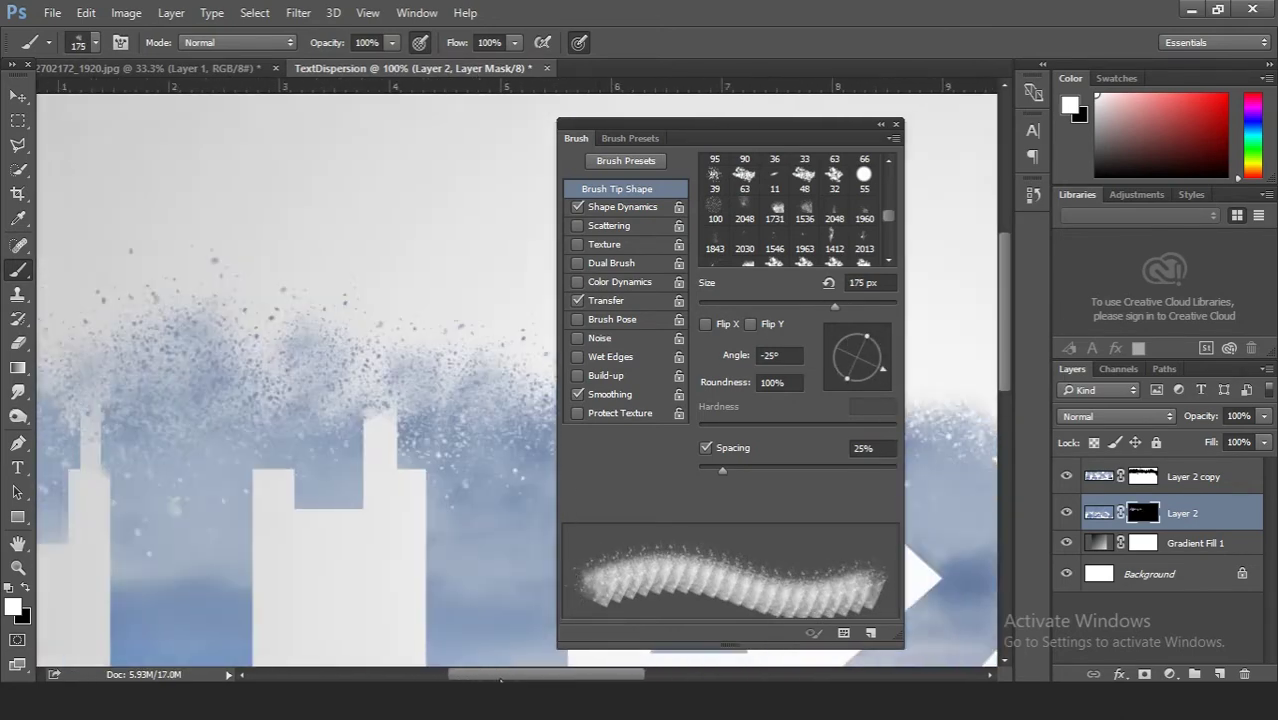
scroll(385, 365, "up", 1)
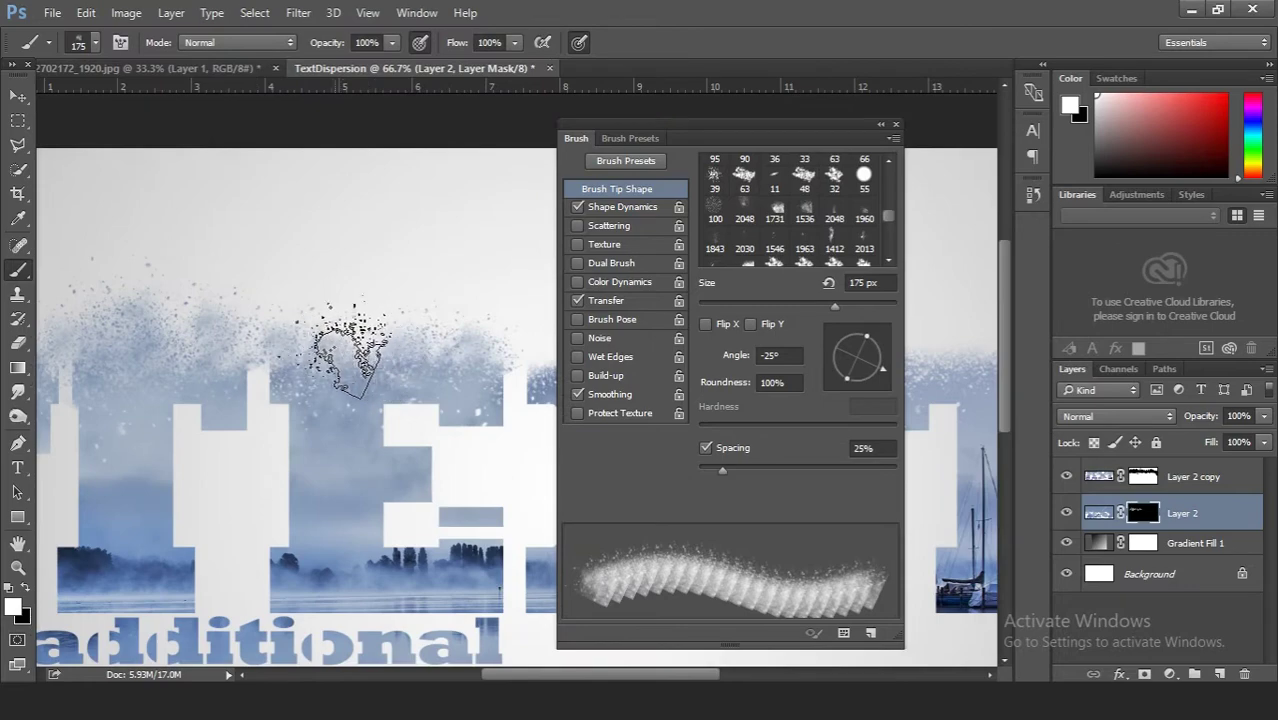
scroll(350, 370, "up", 1)
scroll(400, 380, "right", 4)
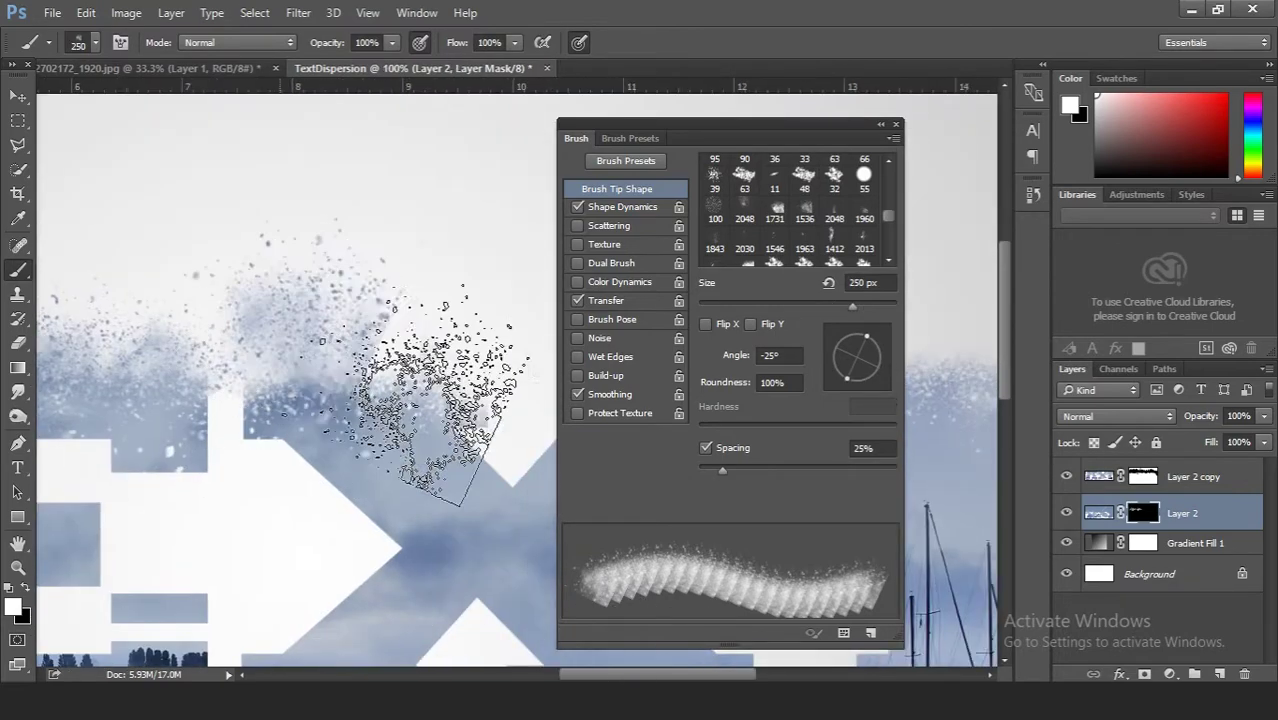
scroll(410, 330, "right", 2)
- Return to the Brush tool and move the brush settings aside to uncover the artwork
left_click(17, 219)
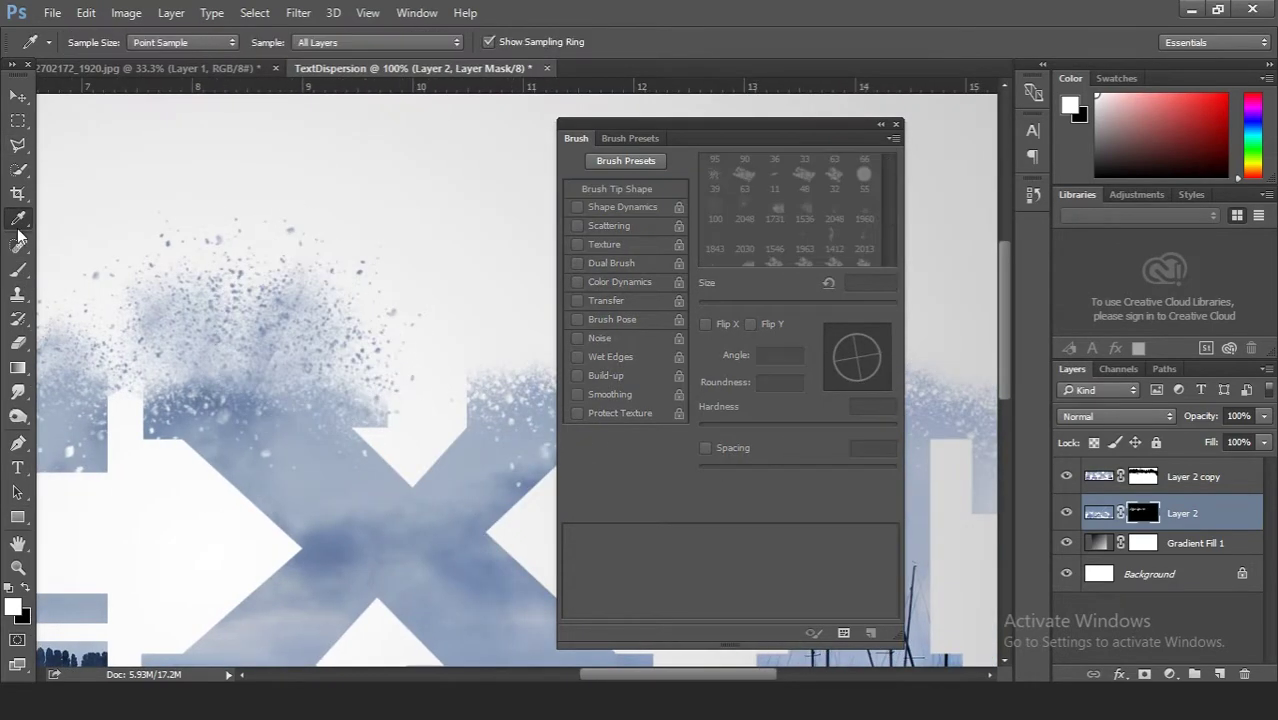
key("b")
scroll(555, 588, "right", 3)
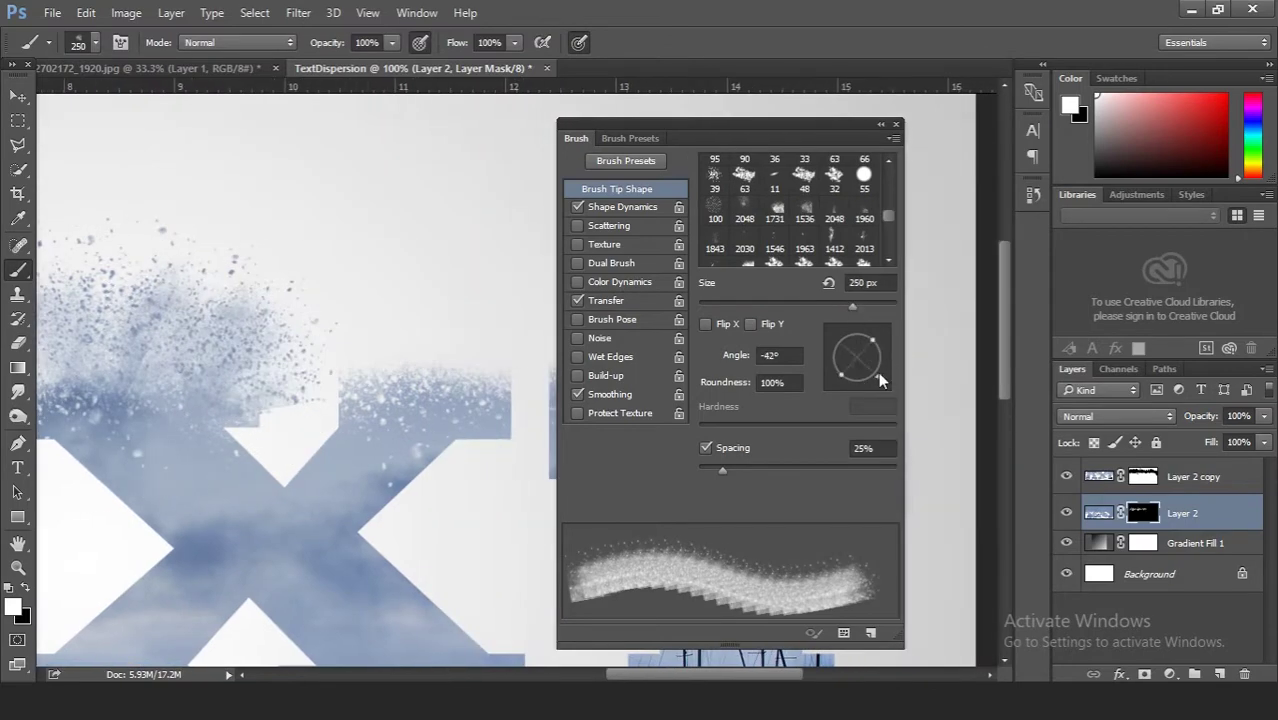
scroll(627, 530, "down", 2)
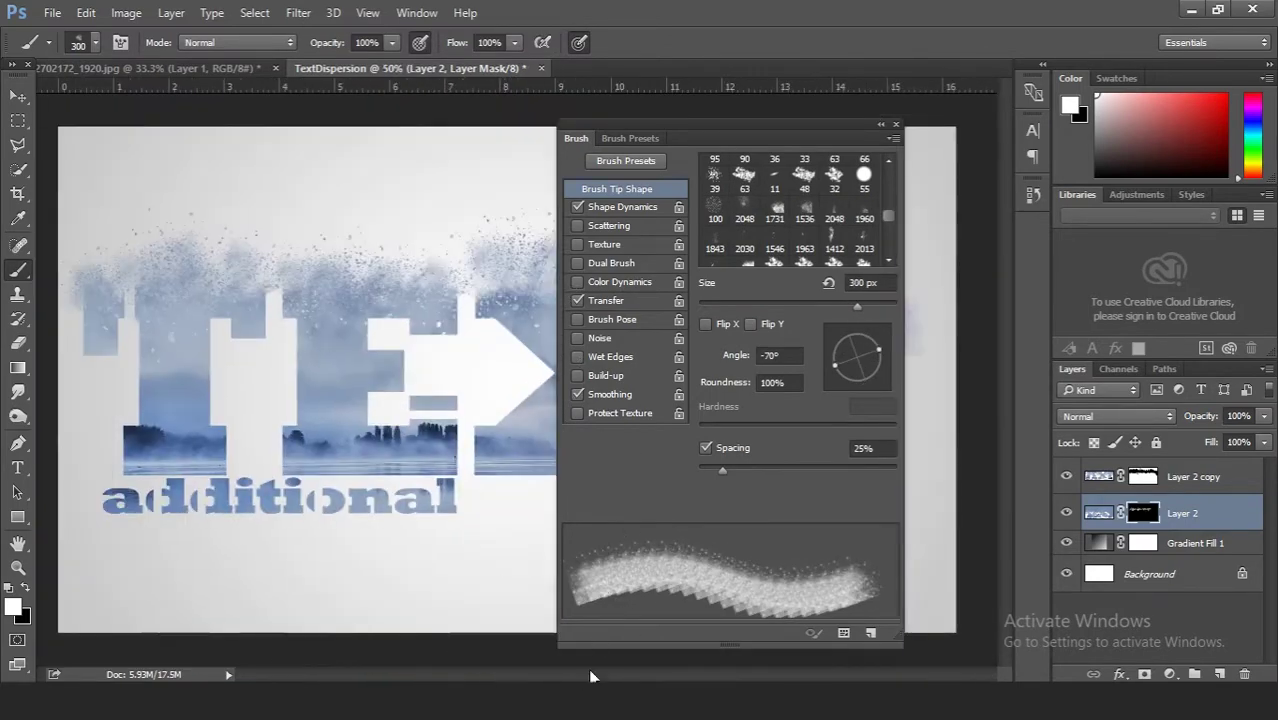
left_click_drag(750, 138, 1086, 171)
scroll(648, 205, "up", 2)
scroll(850, 230, "down", 2)
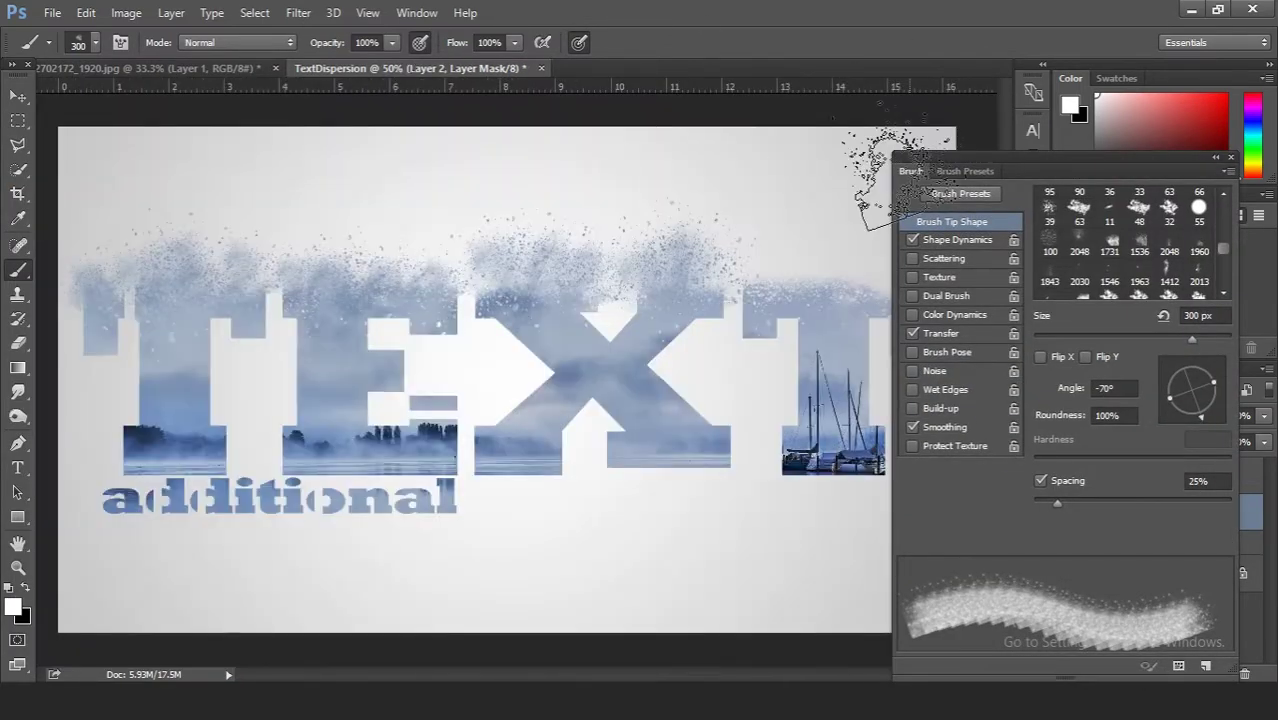
scroll(485, 400, "up", 2)
scroll(400, 330, "up", 2)
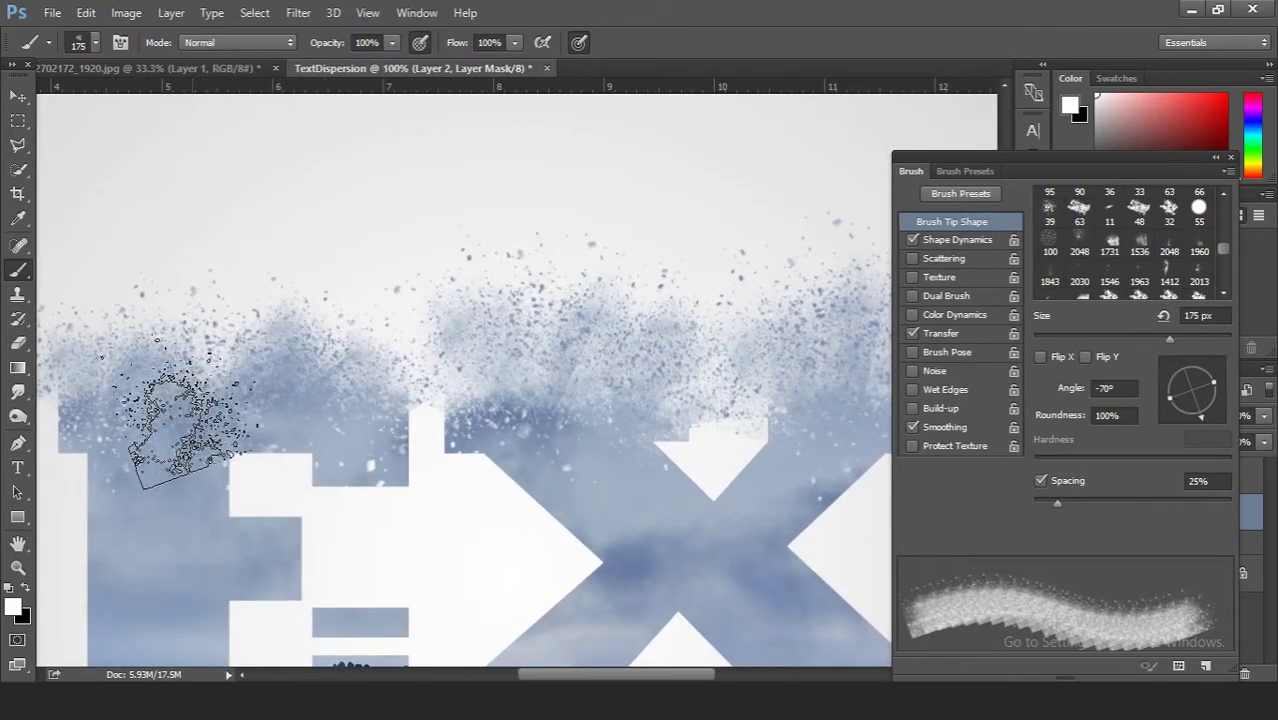
- Enlarge the particle brush to 150 px and rotate its tip to about -75°, then -140°
key("bracketright")
scroll(480, 370, "right", 5)
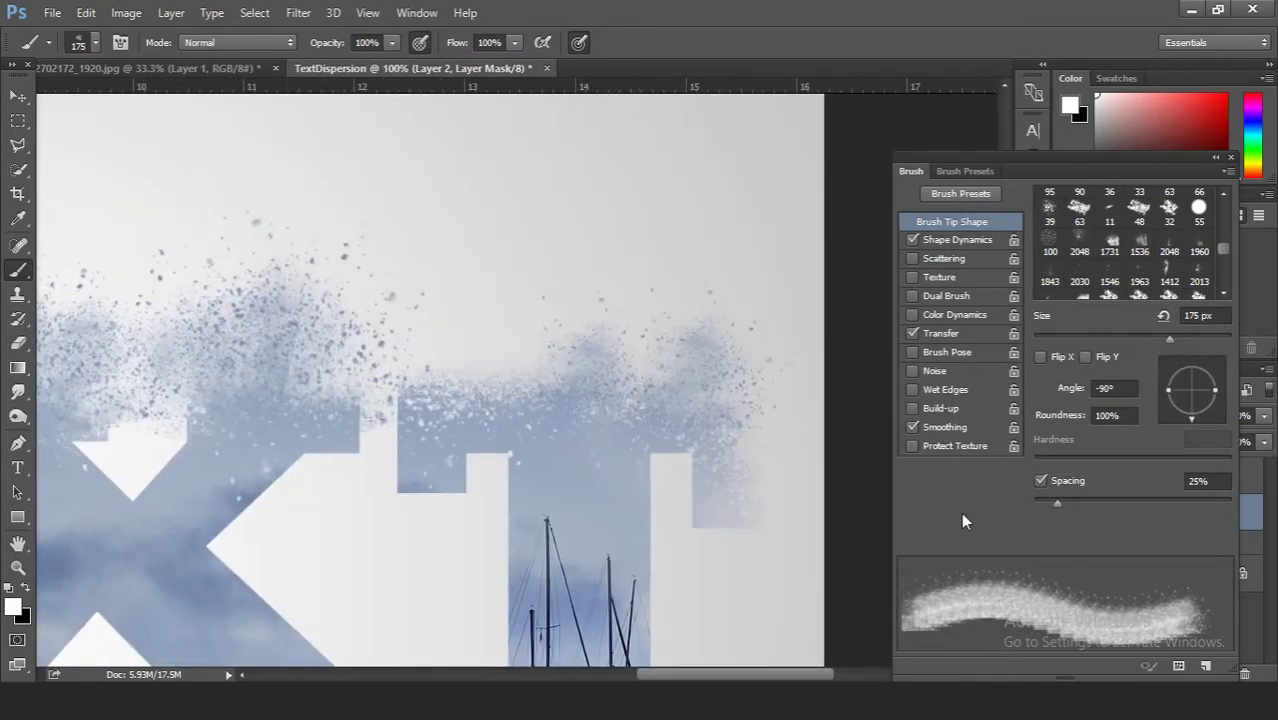
key("shift+Right")
key("shift+Right")
key("shift+Right")
left_click_drag(1212, 400, 1200, 425)
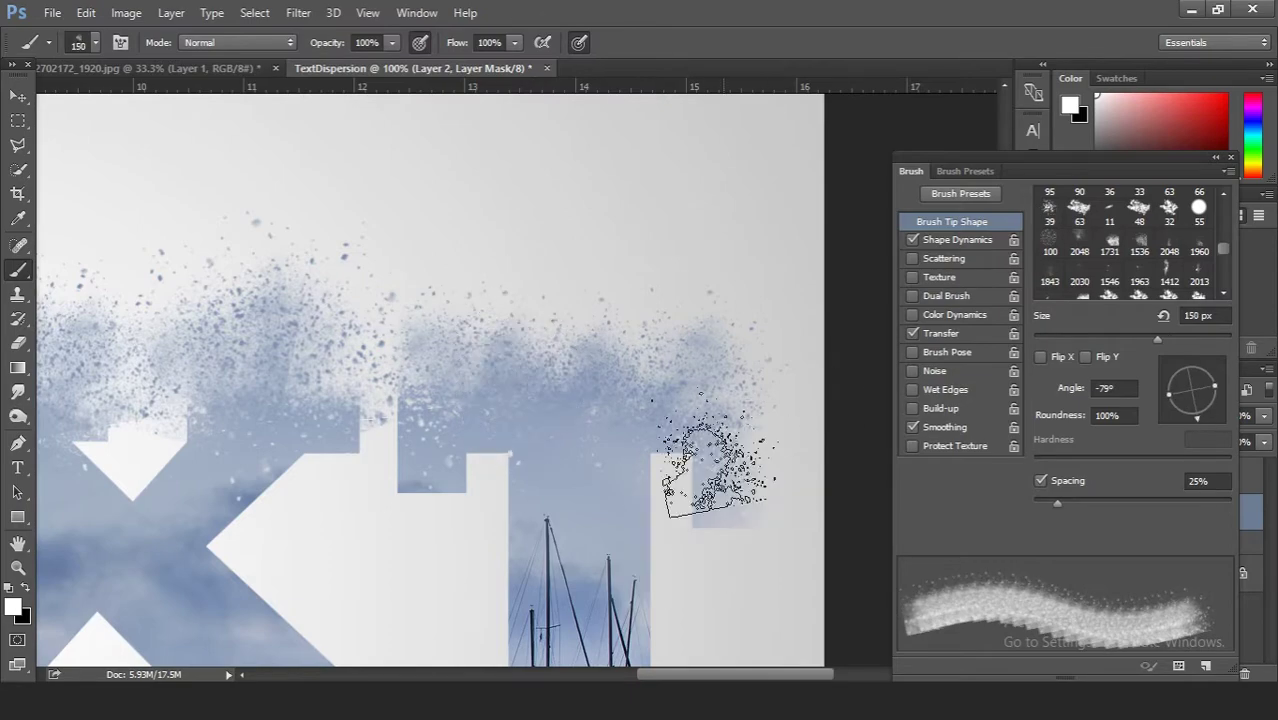
key("bracketright")
key("bracketright")
left_click(1172, 415)
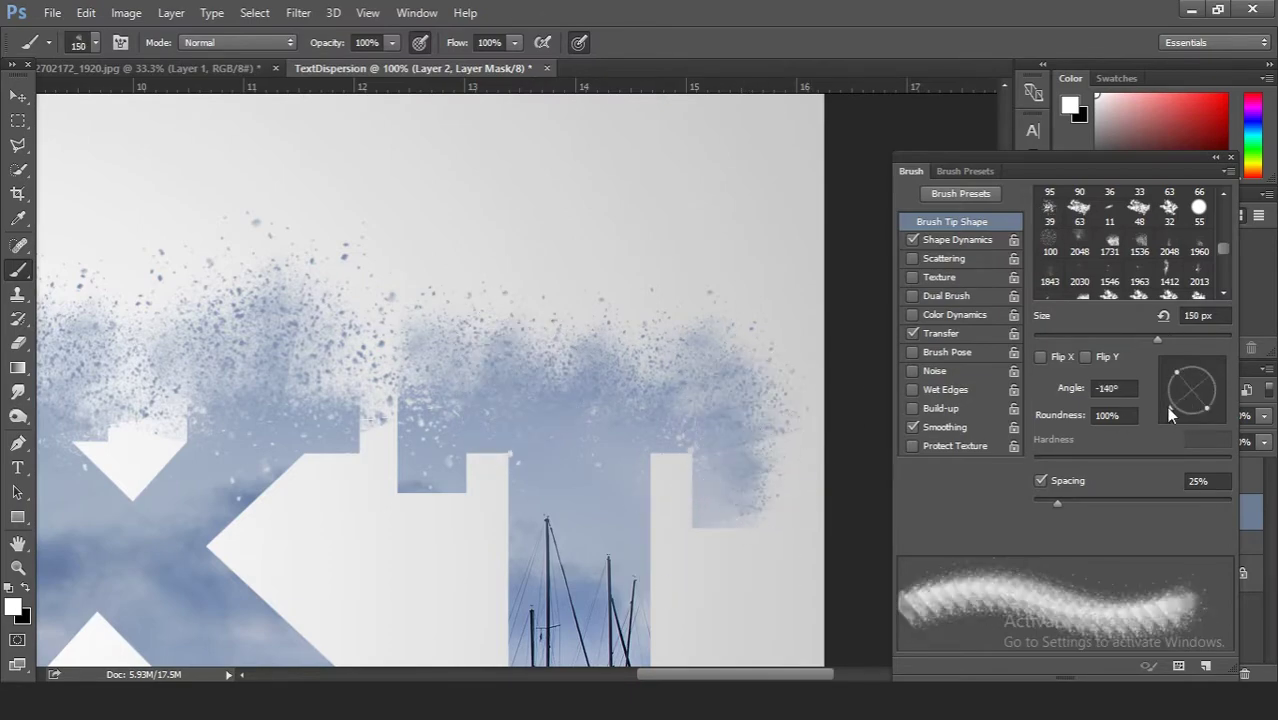
- Bring the X into view and choose the large 2030 dispersion brush
left_click_drag(793, 678, 569, 645)
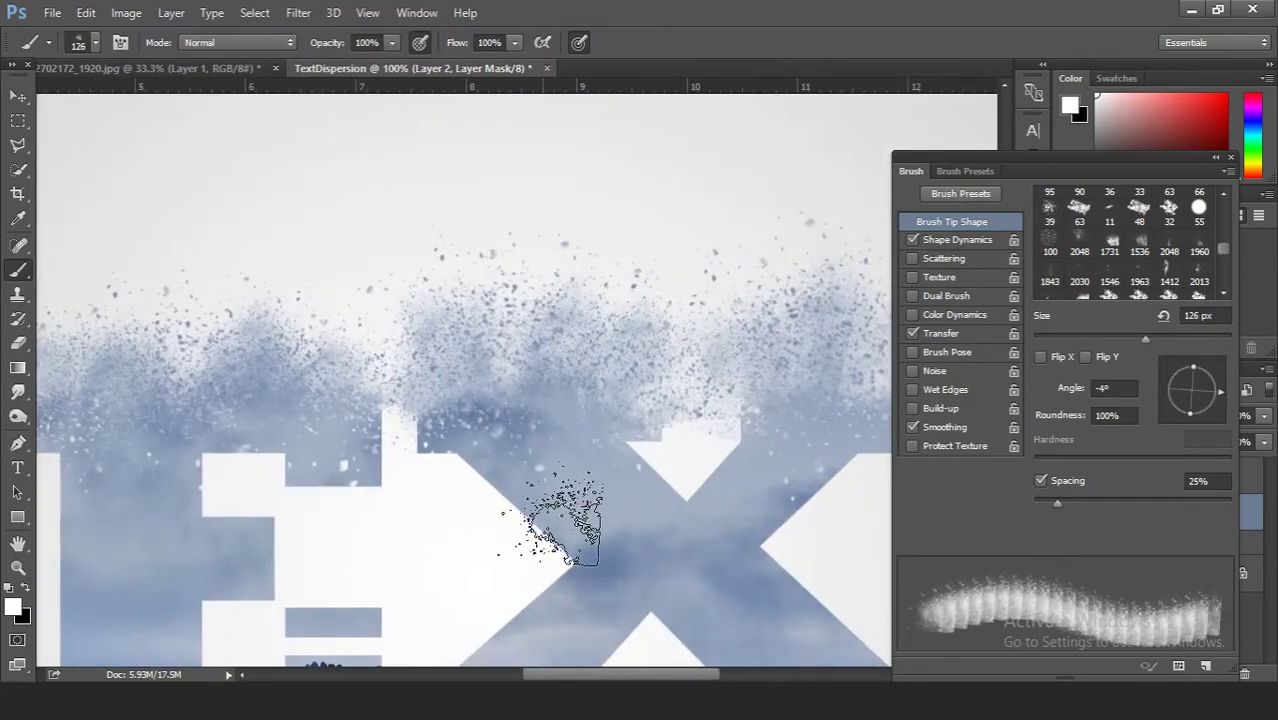
scroll(457, 568, "down", 3)
scroll(650, 343, "up", 2)
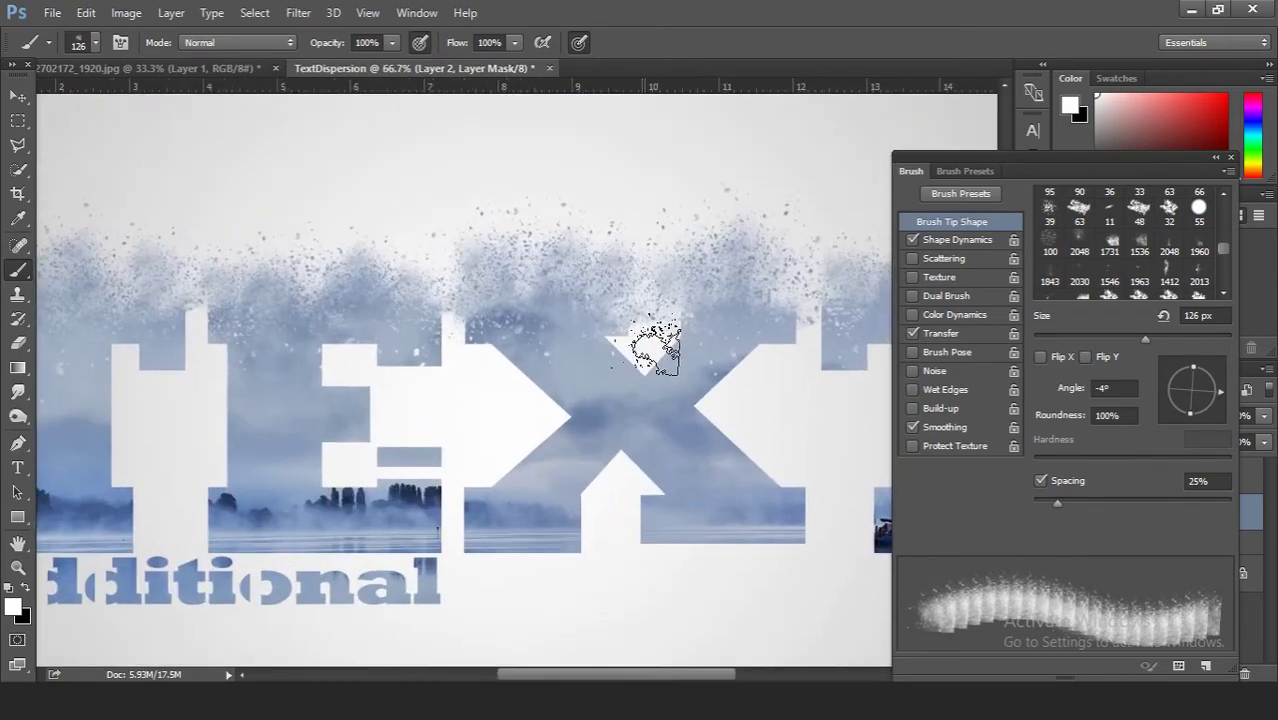
scroll(622, 310, "up", 2)
scroll(622, 310, "up", 2)
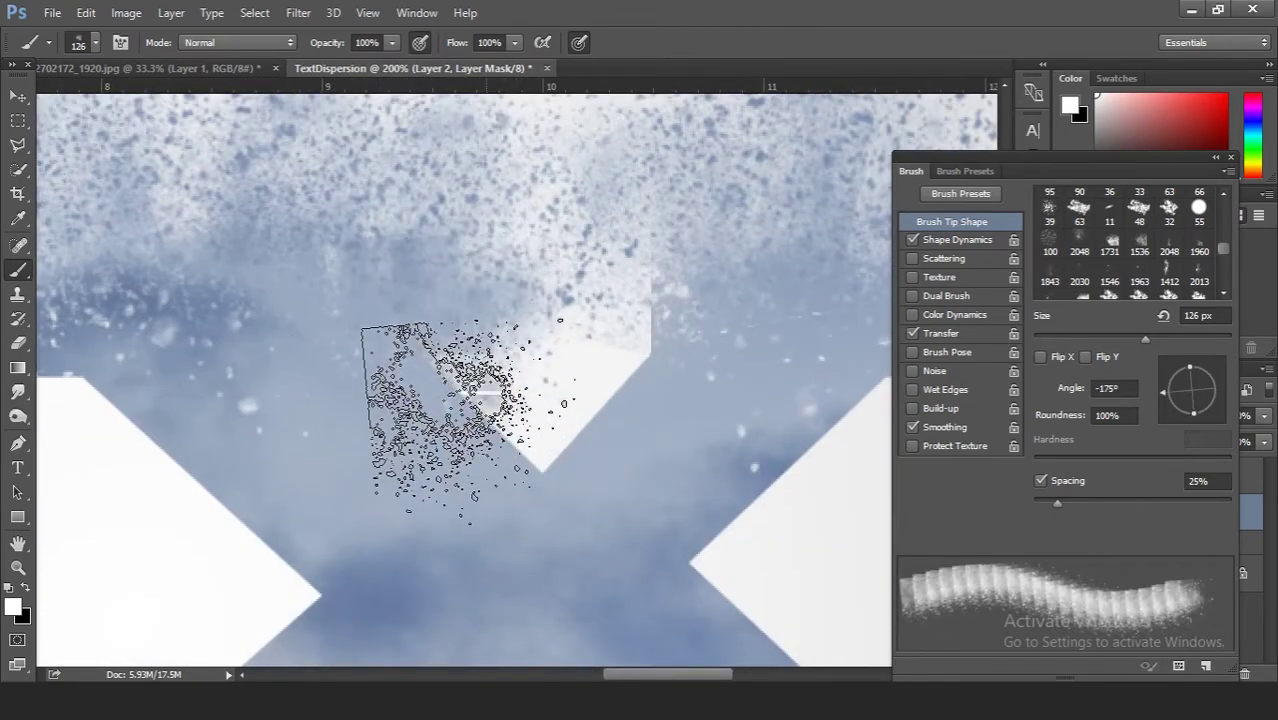
scroll(641, 575, "down", 3)
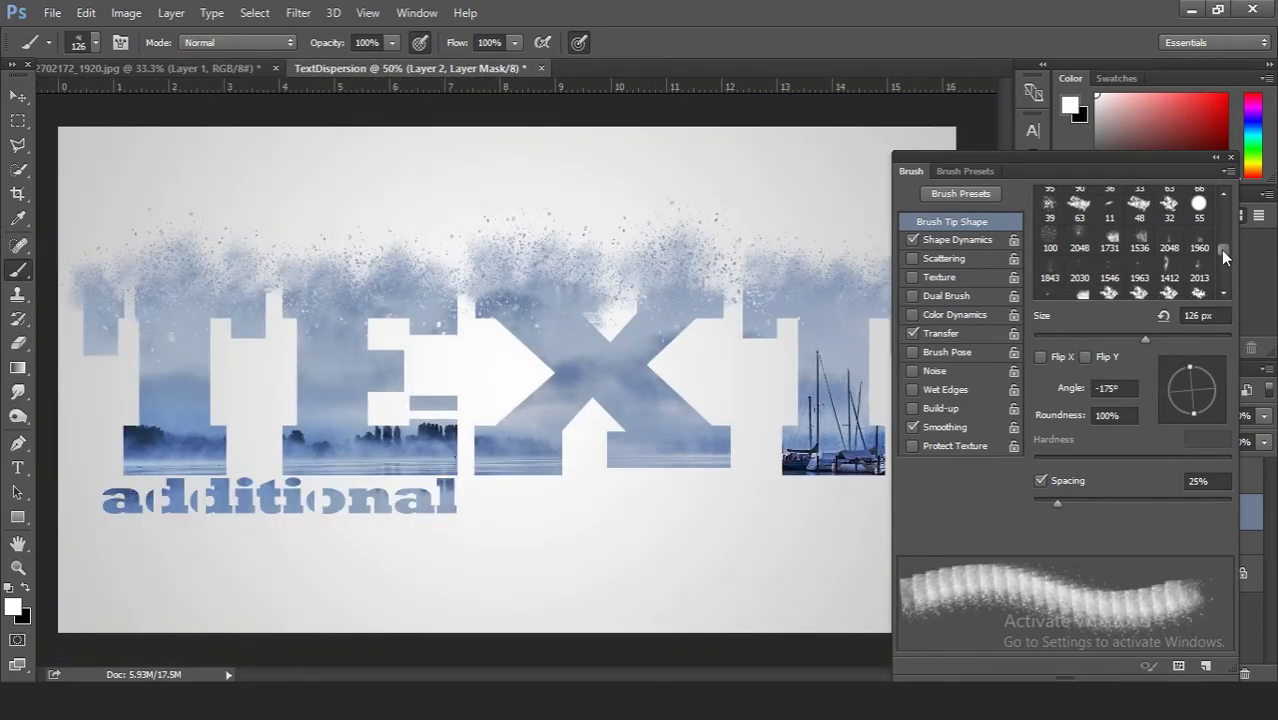
left_click(1080, 278)
- Zoom in on the left letters and enlarge the 2030 brush to 1374 px
scroll(294, 314, "up", 1)
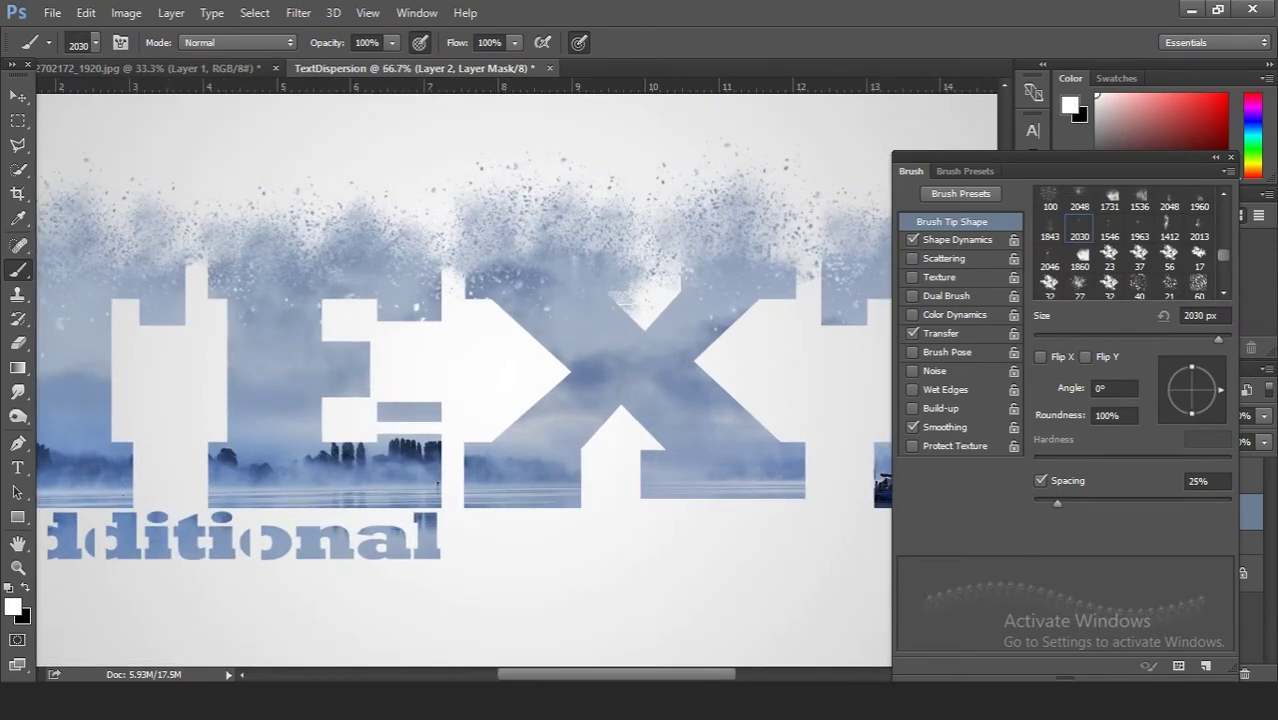
left_click_drag(557, 679, 508, 679)
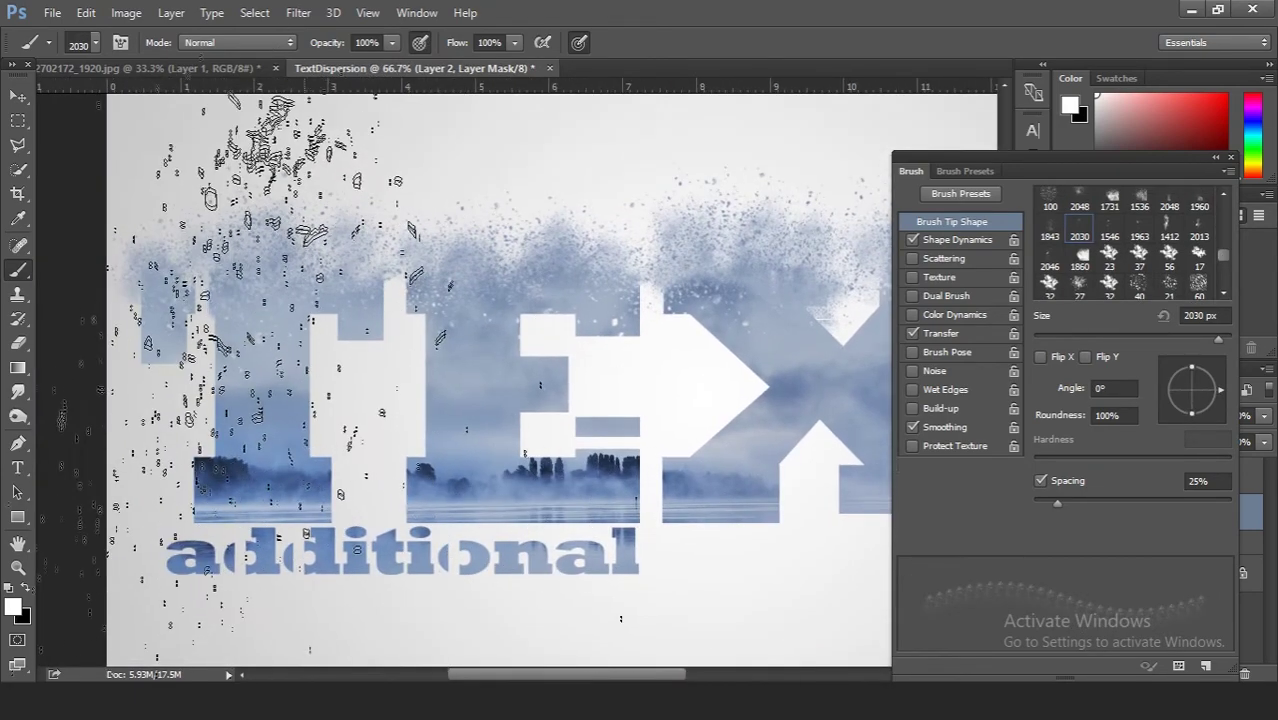
scroll(300, 350, "up", 3)
scroll(300, 350, "up", 3)
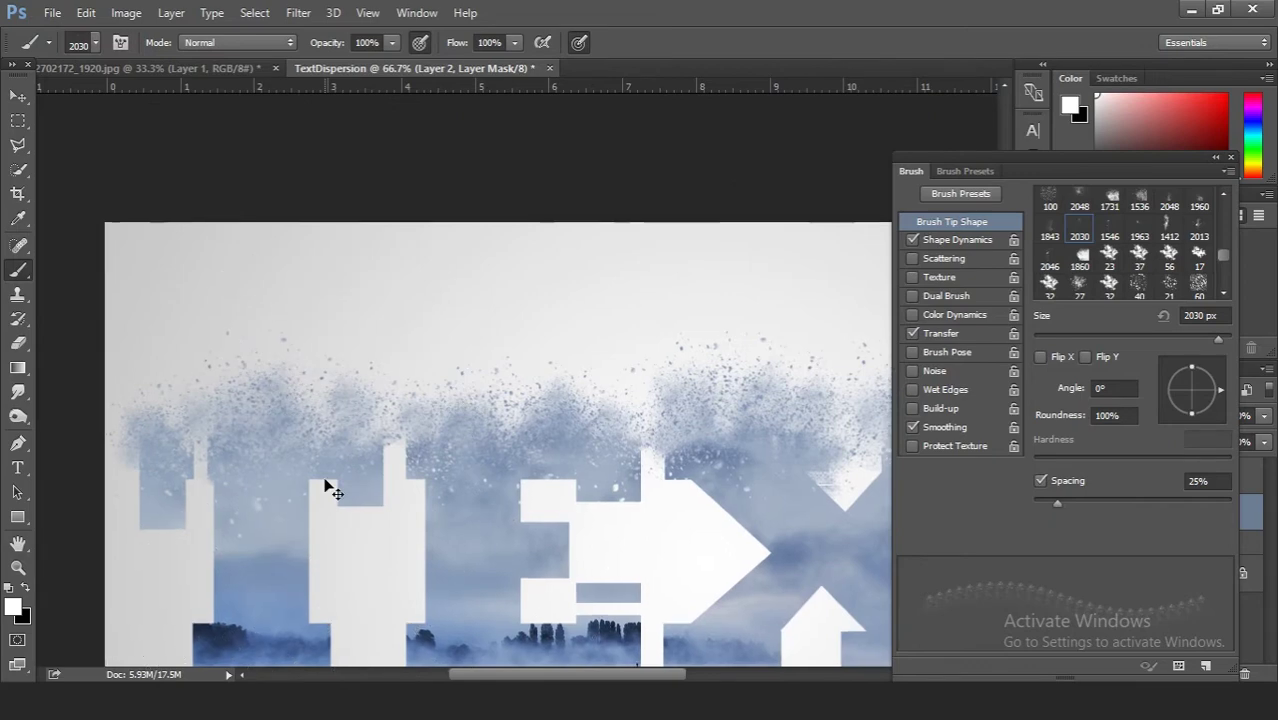
key("ctrl+plus")
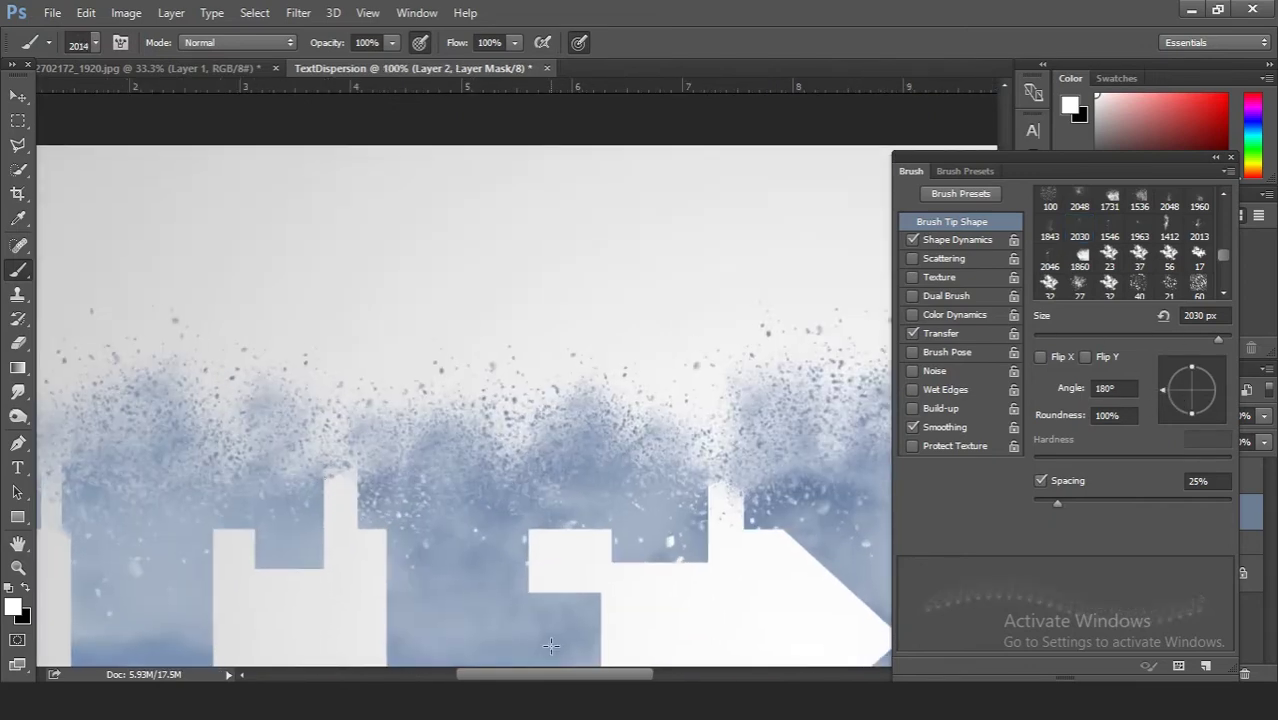
left_click_drag(557, 677, 518, 677)
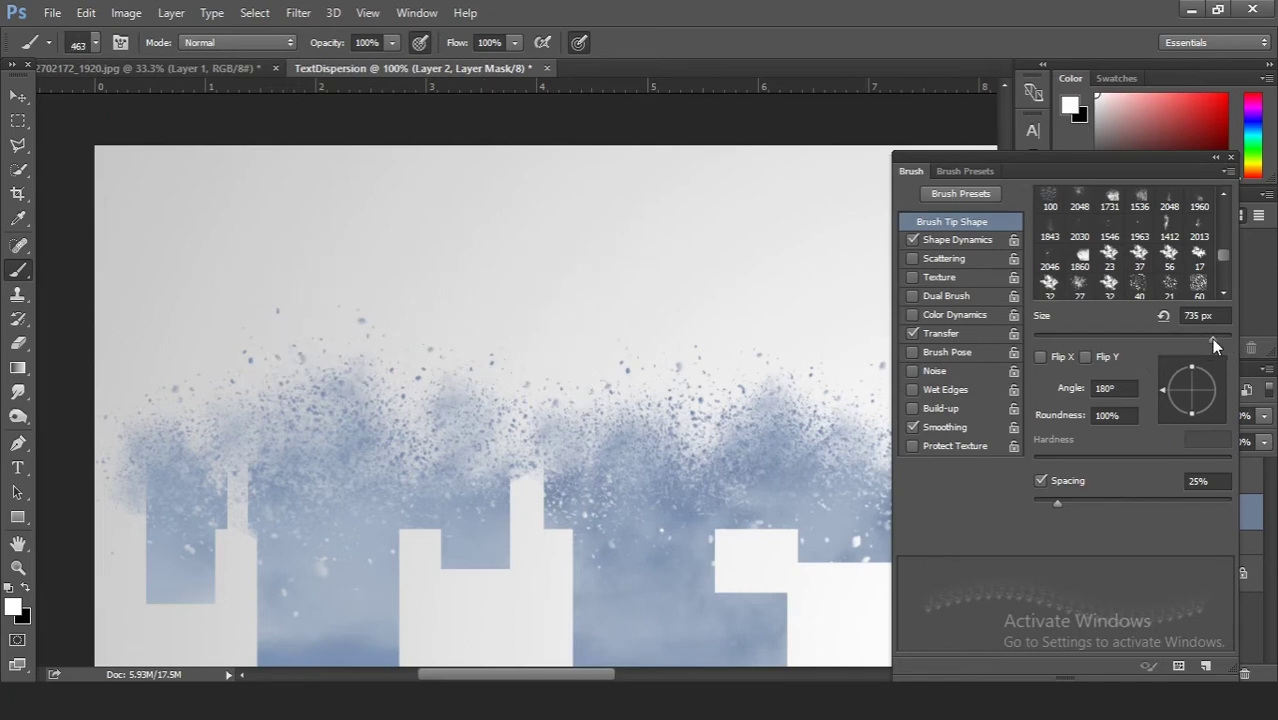
left_click_drag(1211, 338, 1215, 338)
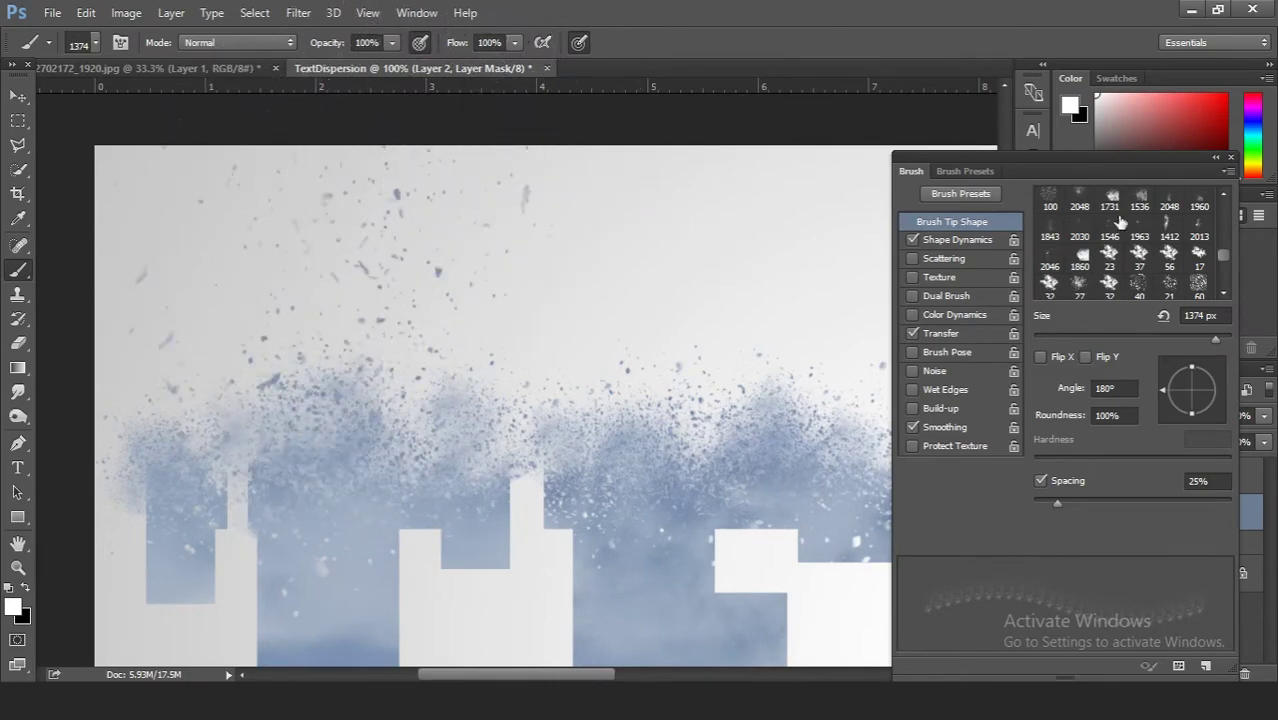
- View the middle letter tops at 100% and rotate the brush tip to about 125°
key("ctrl+minus")
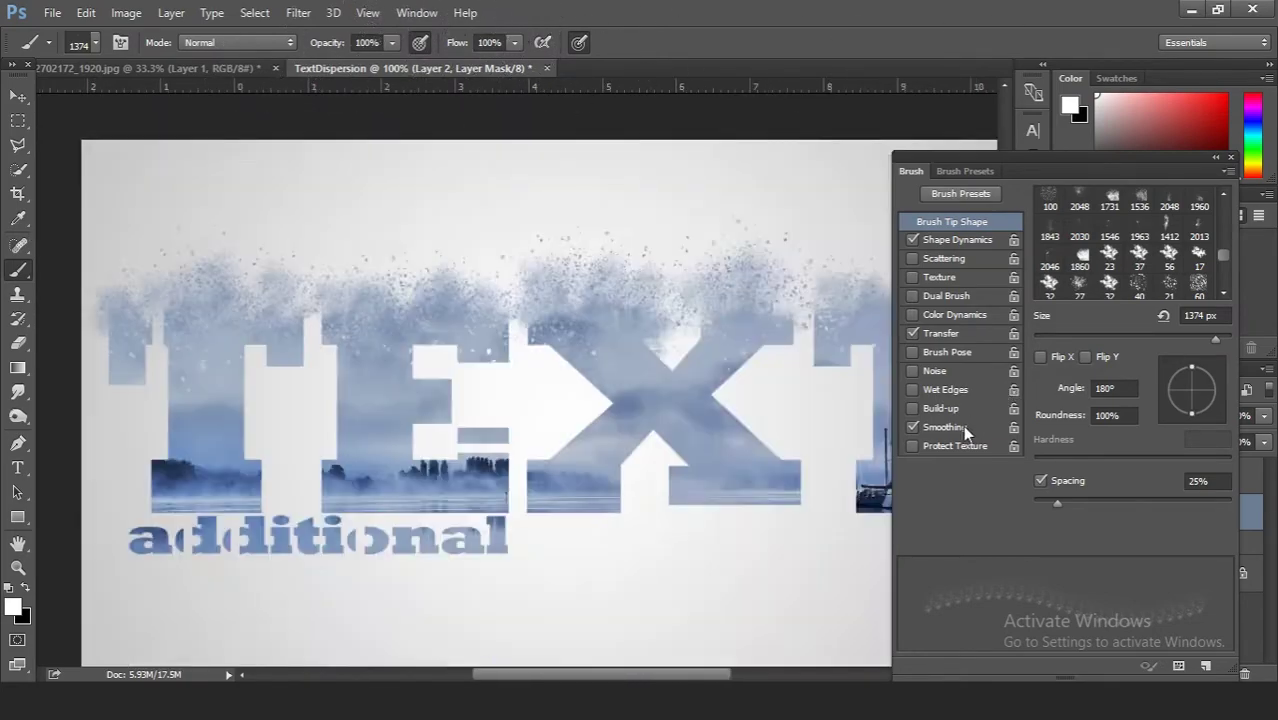
key("ctrl+minus")
key("ctrl+plus")
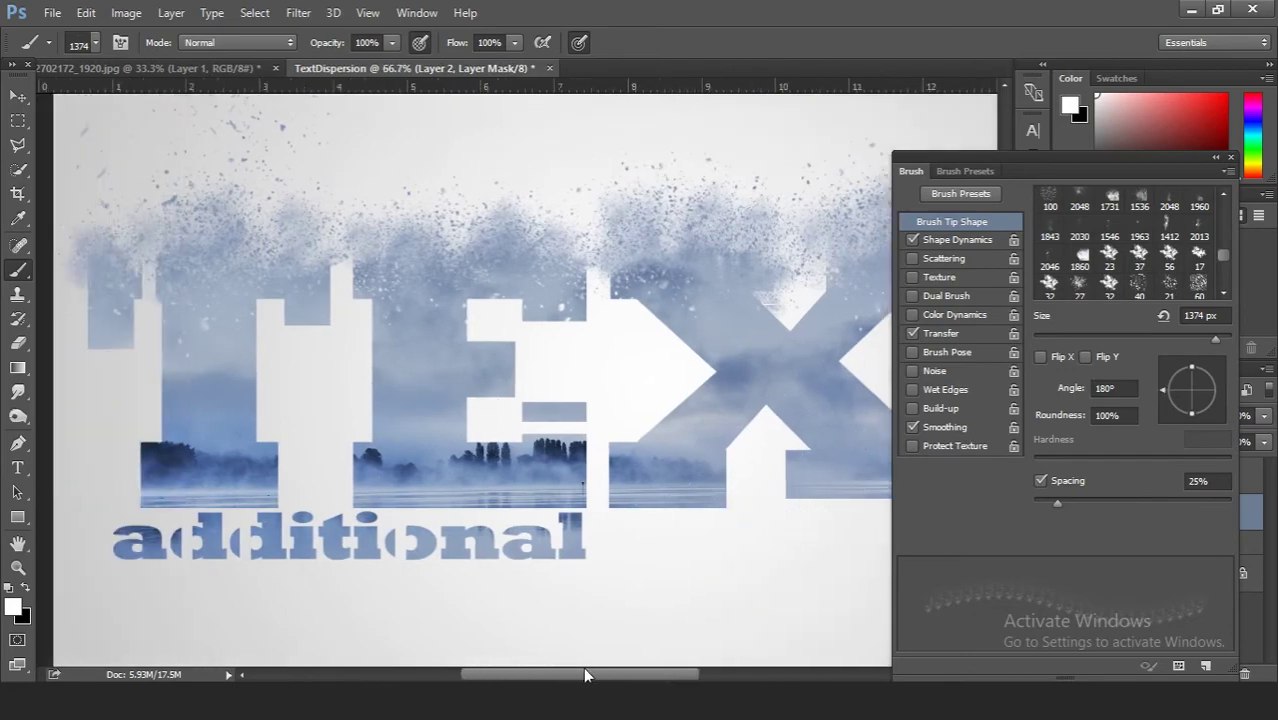
left_click_drag(630, 520, 785, 595)
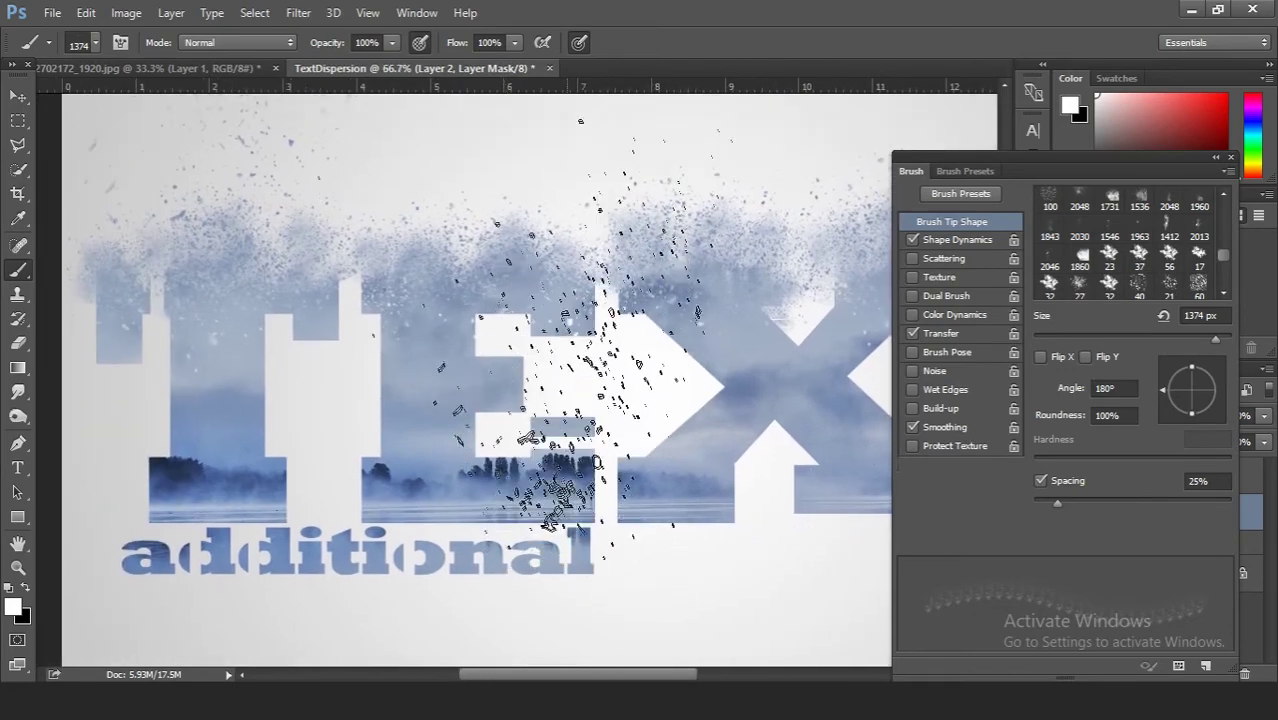
left_click_drag(520, 330, 528, 446)
key("ctrl+plus")
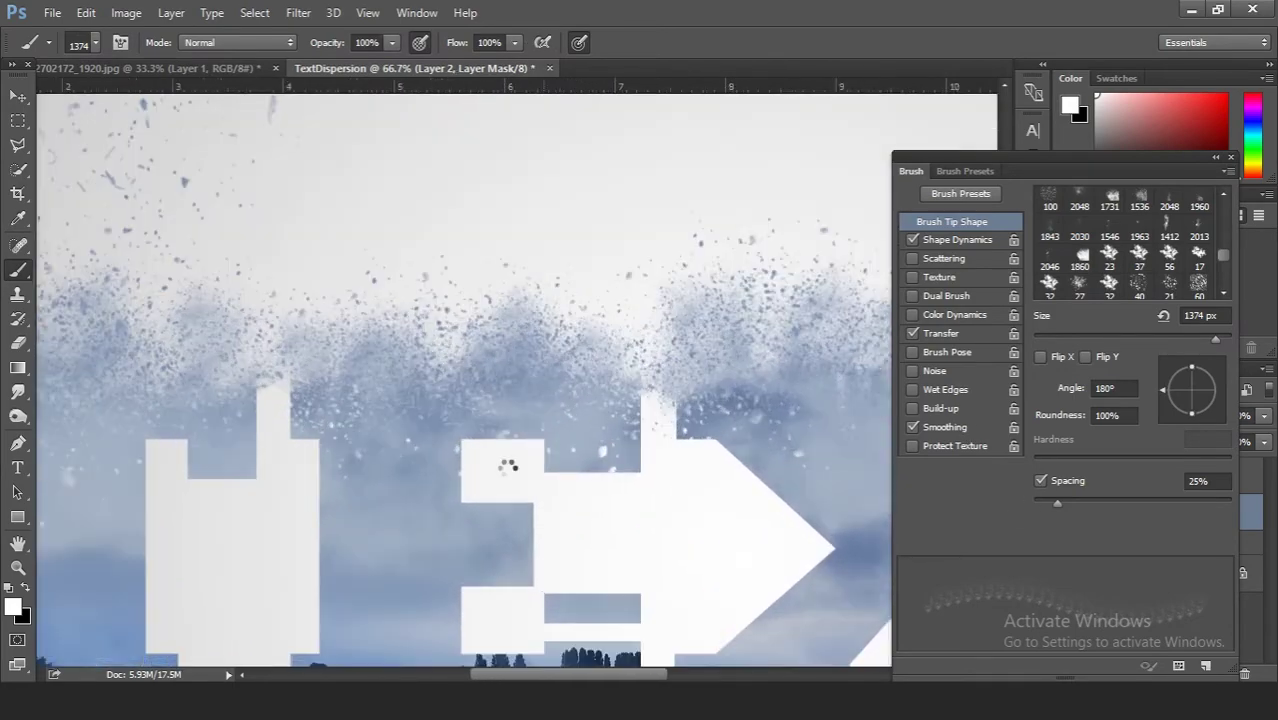
scroll(465, 380, "left", 3)
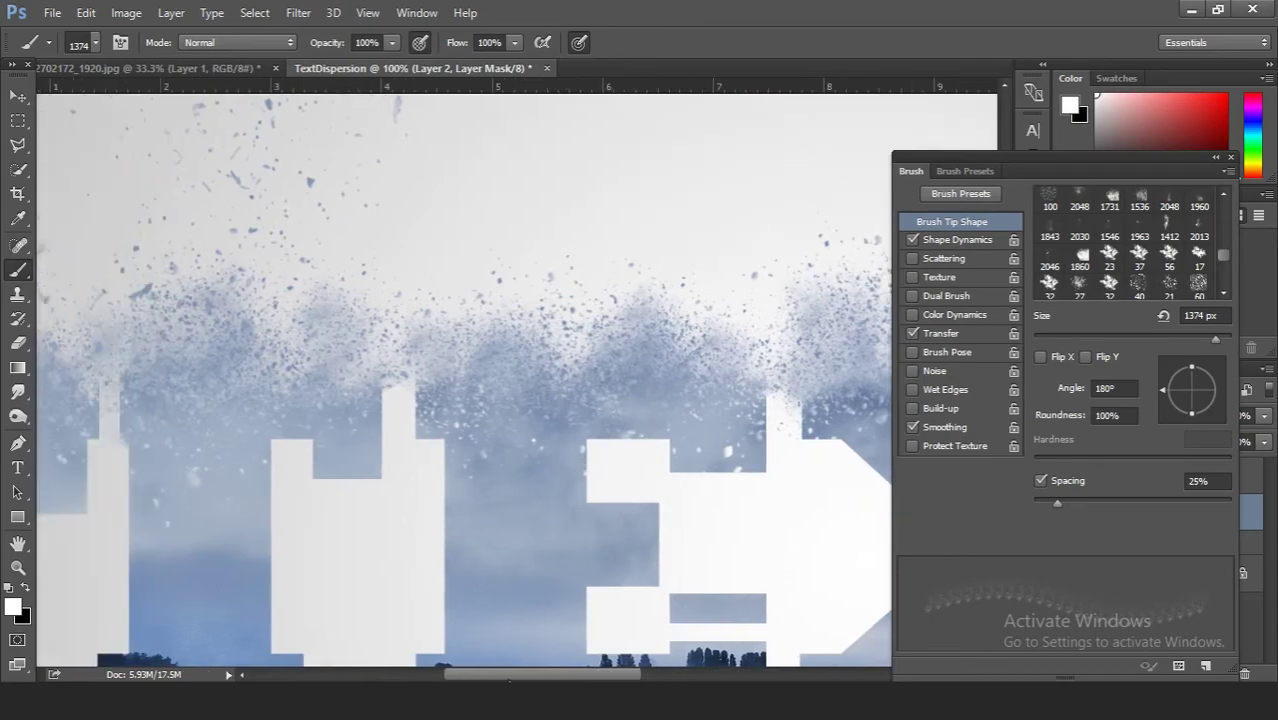
scroll(553, 531, "left", 3)
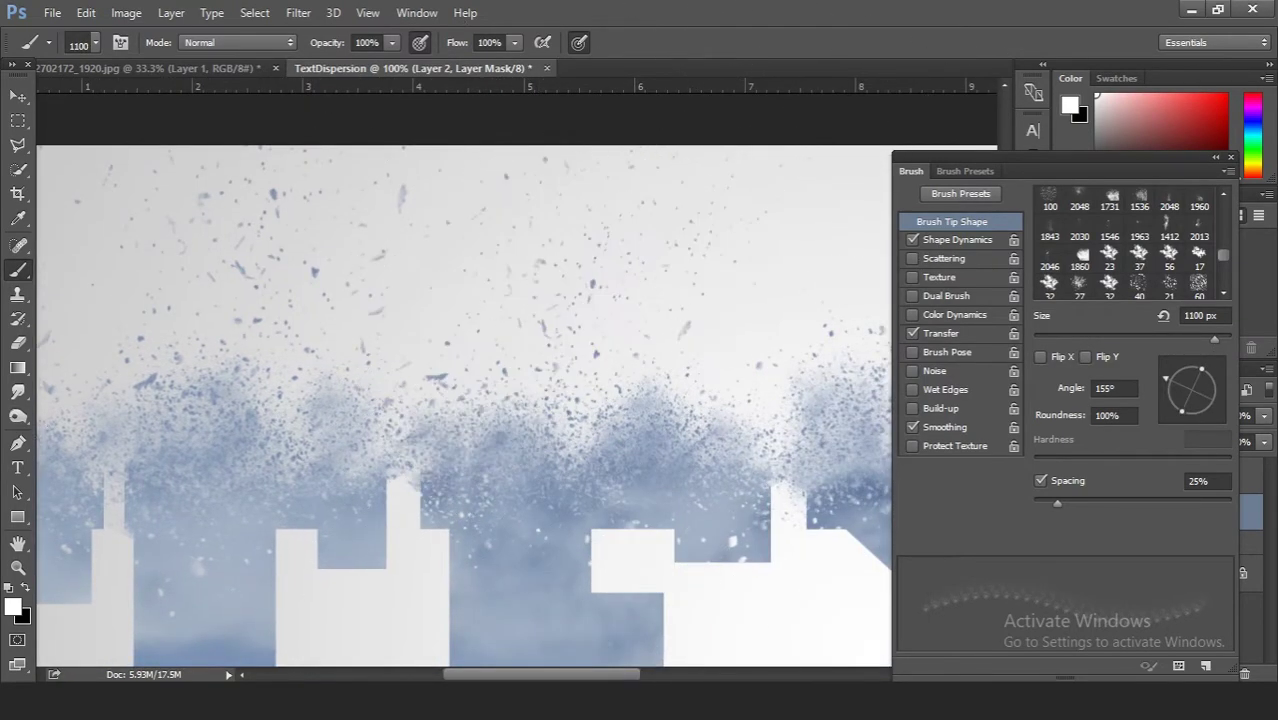
left_click_drag(1192, 372, 1183, 385)
- Enlarge the brush to 700 px over another area, then zoom out to the whole composition
scroll(489, 341, "right", 3)
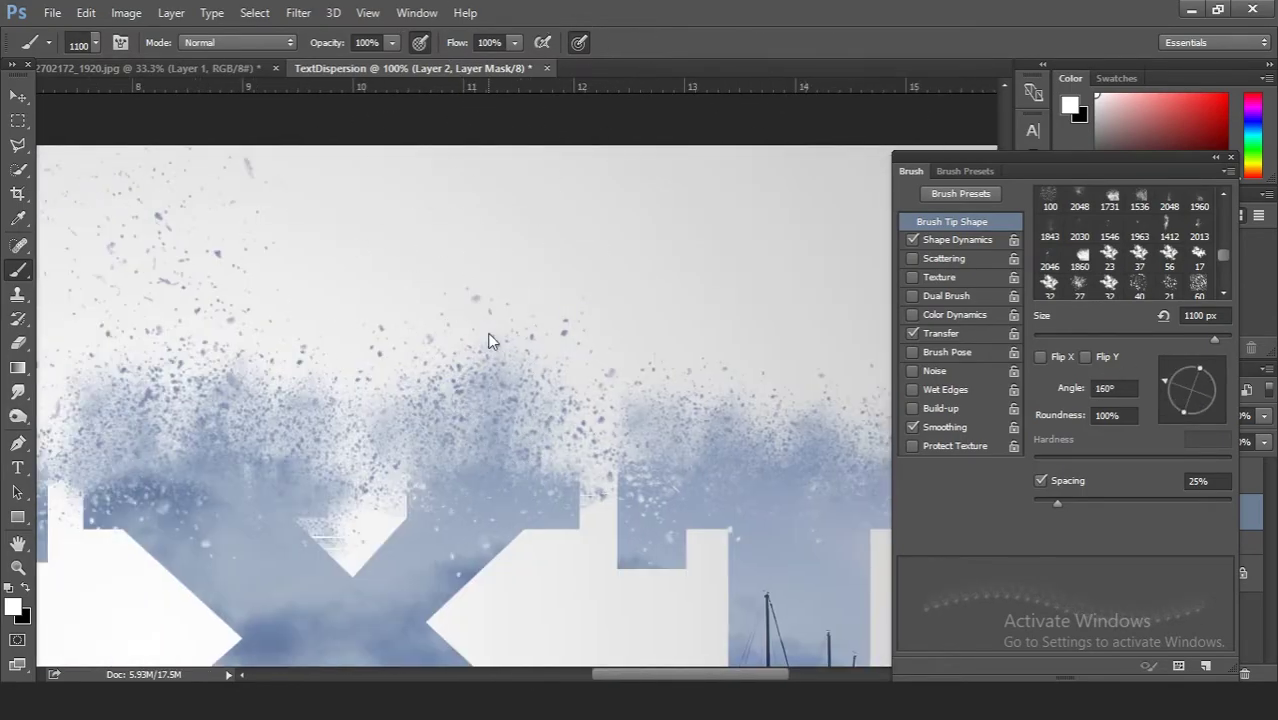
scroll(620, 520, "right", 3)
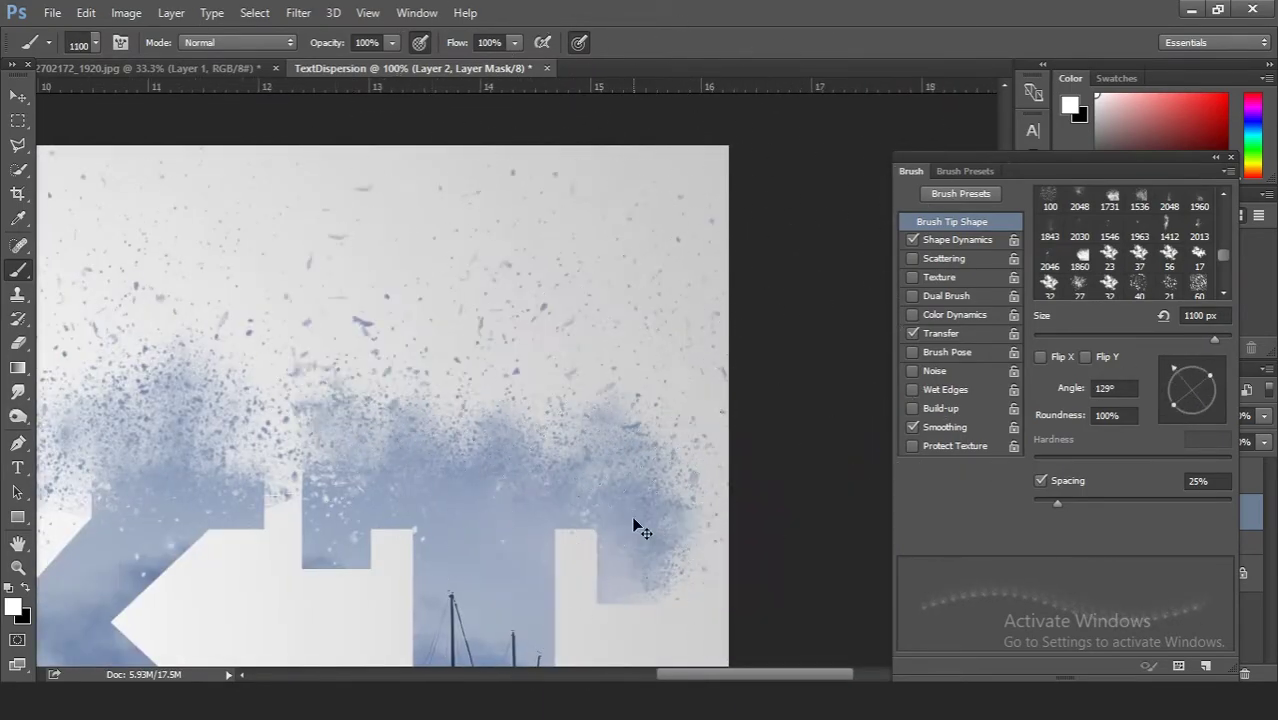
scroll(641, 530, "down", 2)
scroll(385, 300, "up", 1)
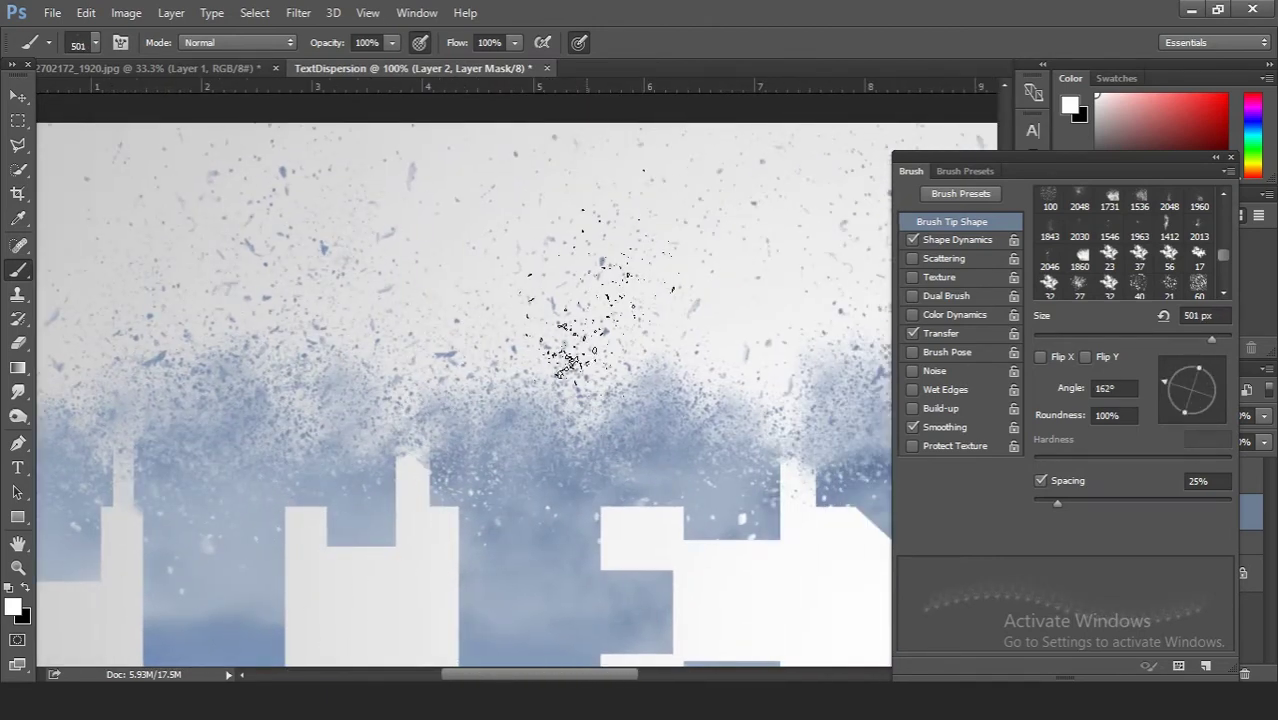
left_click_drag(710, 455, 733, 550)
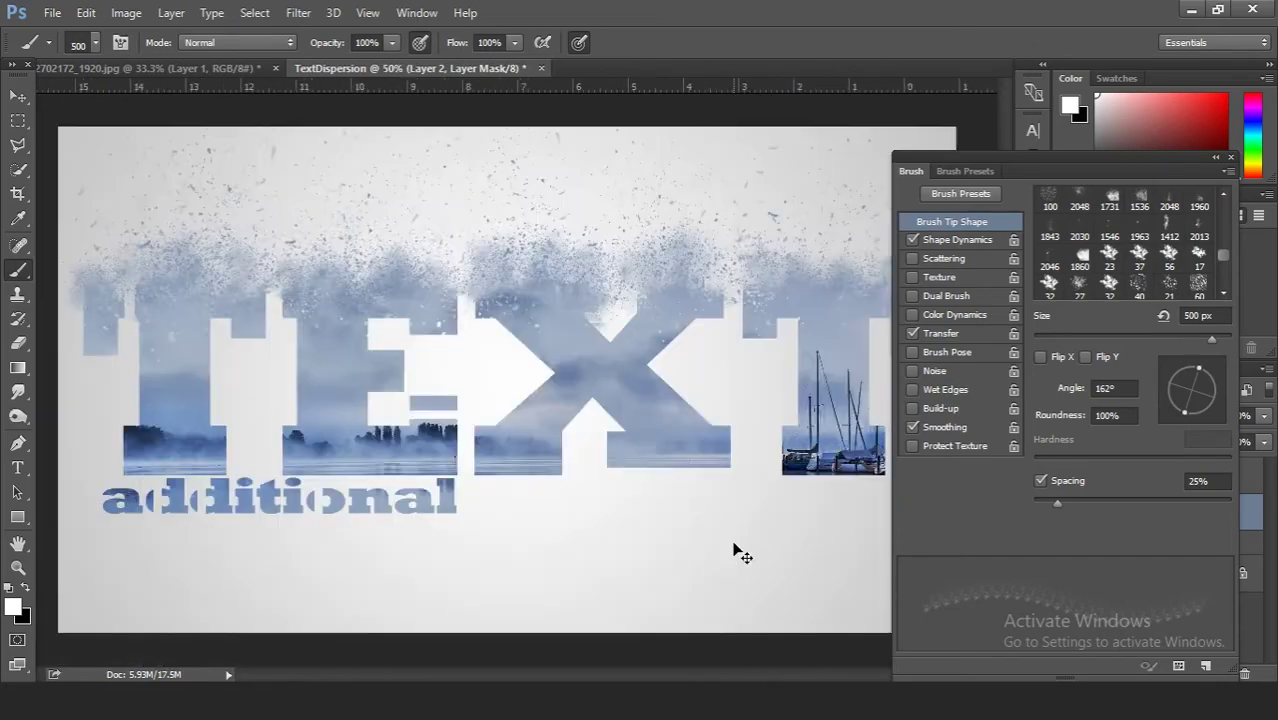
key("bracketright")
key("bracketright")
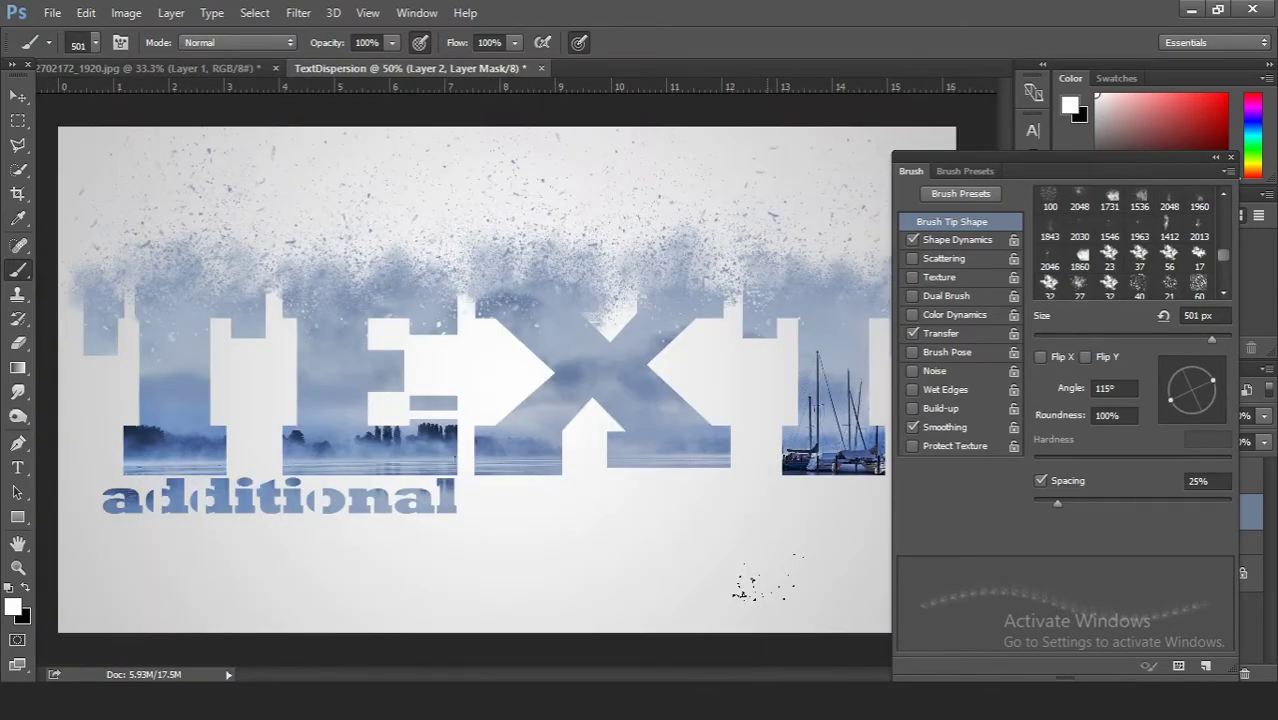
key("ctrl+plus")
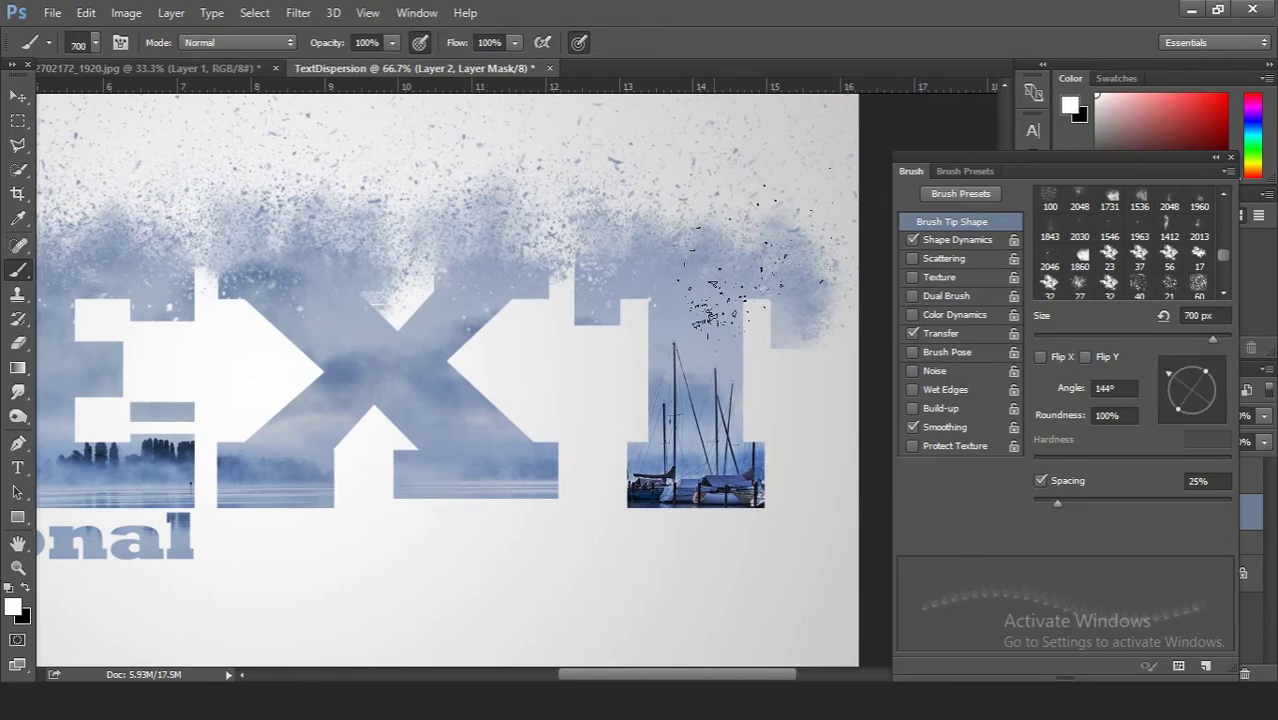
key("ctrl+minus")
key("ctrl+minus")
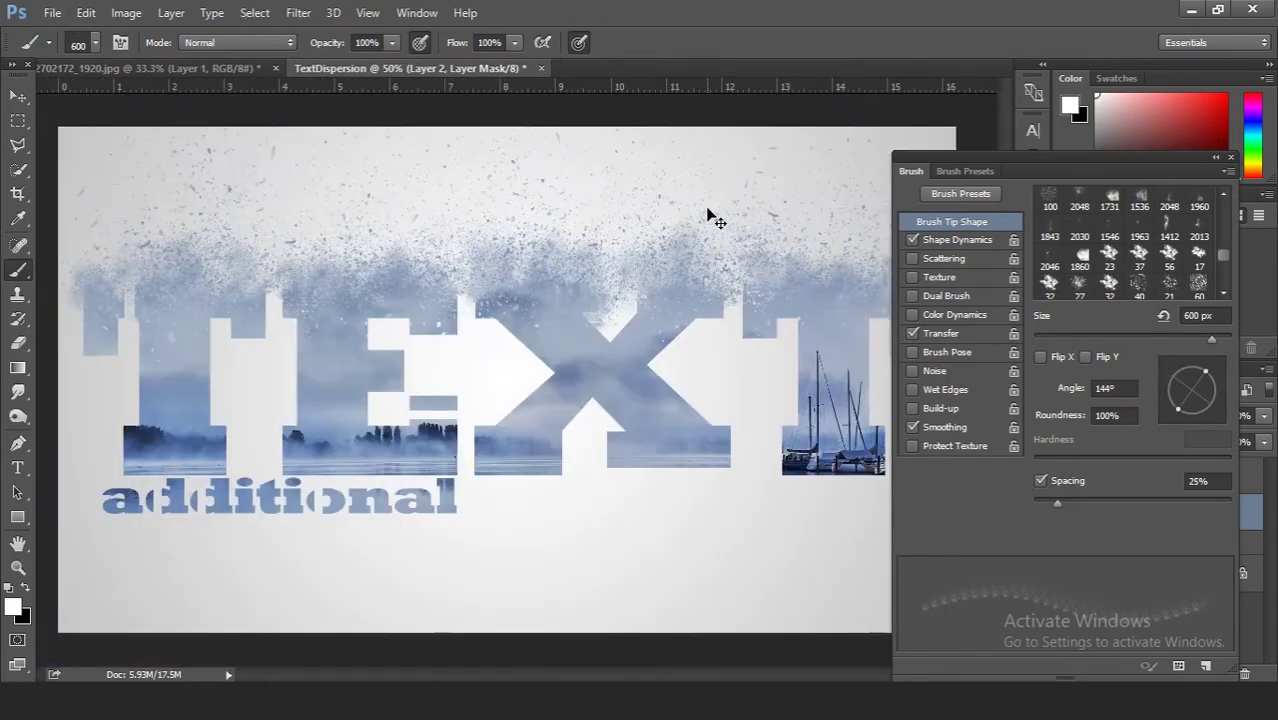
- Duplicate Layer 2 with its mask, swap colours, zoom to 100%, and enlarge the brush to 600 px
key("ctrl+j")
key("x")
key("ctrl+plus")
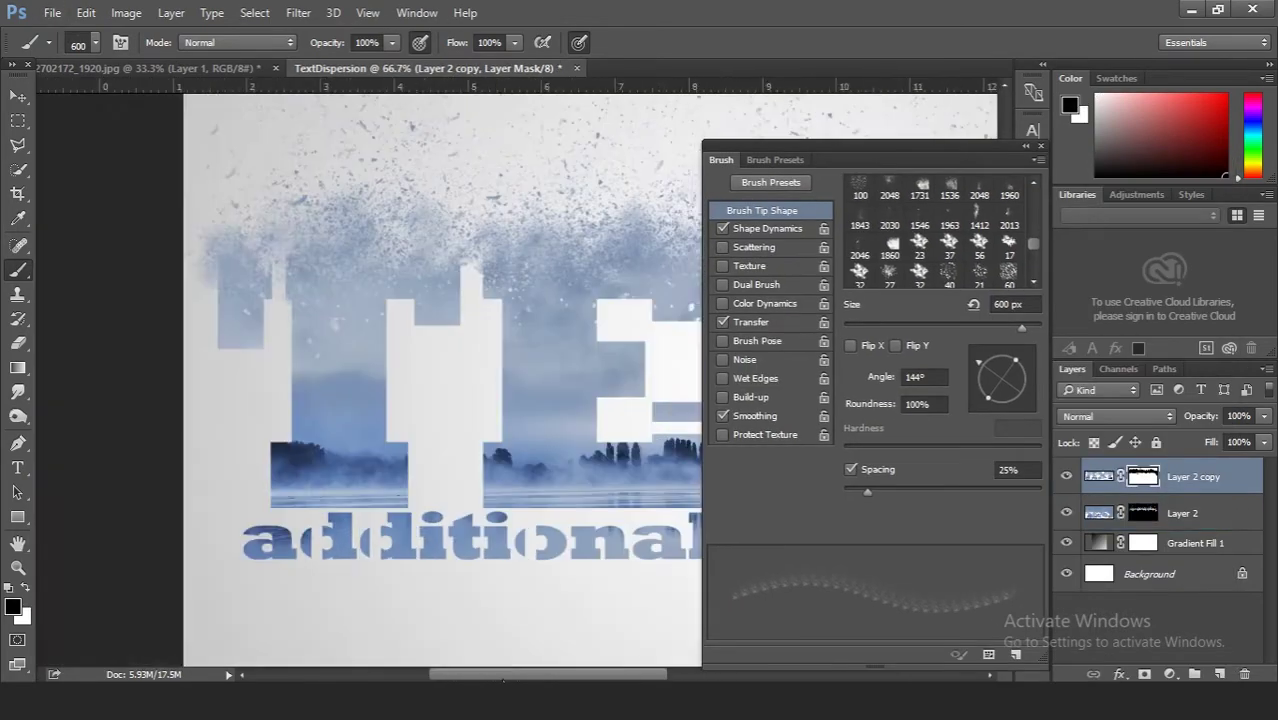
key("ctrl+plus")
mouse_move(528, 678)
left_mouse_down()
mouse_move(499, 678)
mouse_move(688, 676)
left_mouse_up()
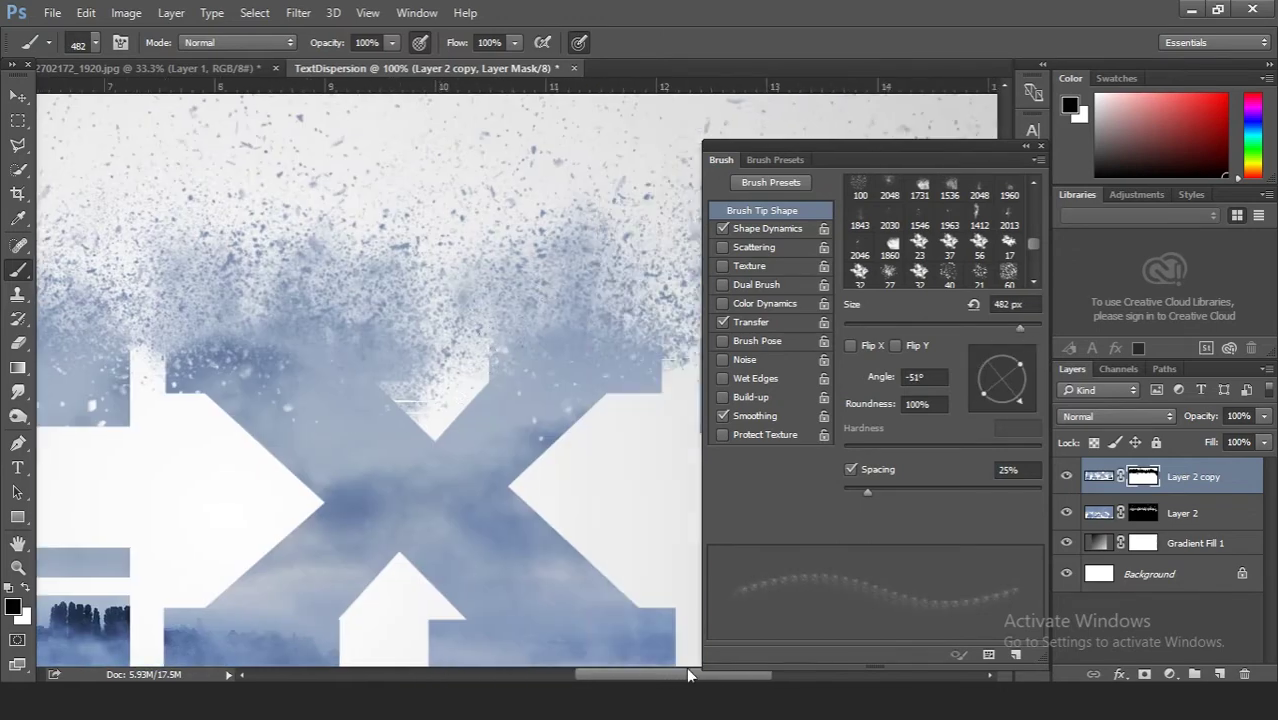
key("bracketright")
key("bracketright")
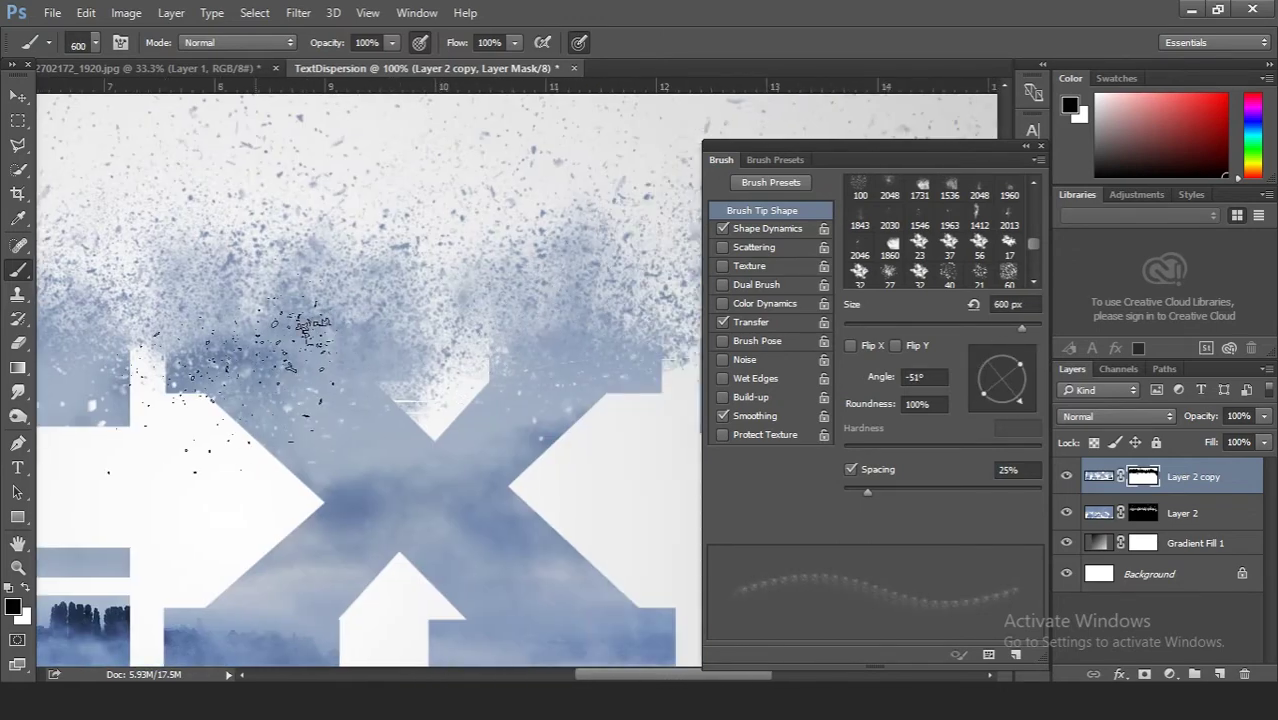
- Open the Edit menu's list of commands several times
left_click(86, 12)
left_click(86, 12)
left_click(86, 12)
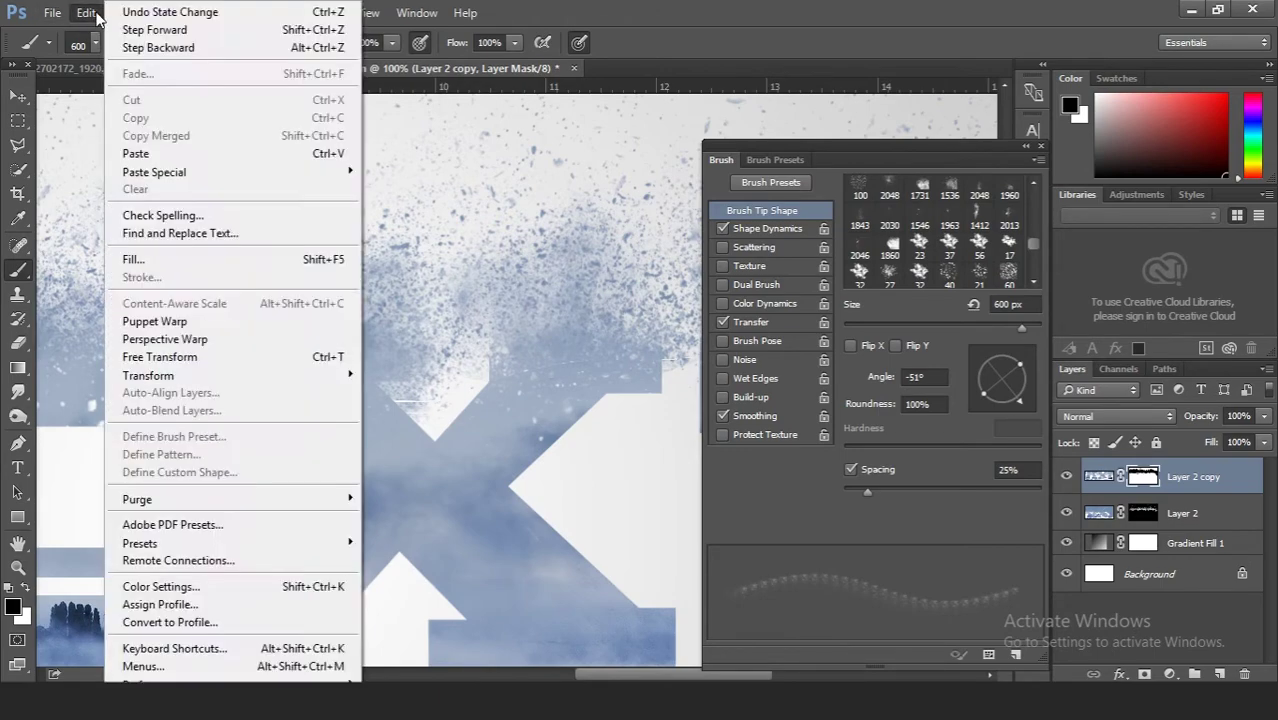
left_click(86, 12)
left_click(88, 14)
- Shrink the brush to 300 px, stamp particles above the last letter, then open the Brush picker
key("bracketleft")
key("bracketleft")
key("bracketleft")
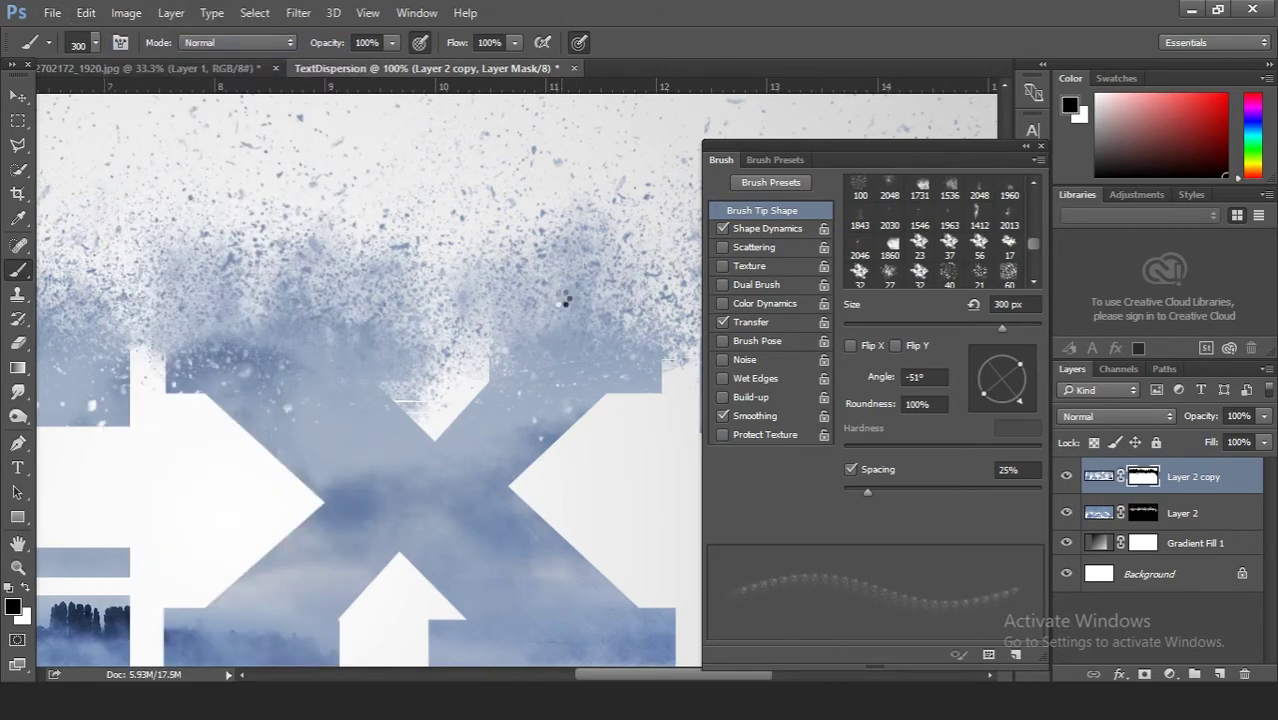
left_click_drag(646, 676, 741, 676)
left_click_drag(1002, 328, 1021, 328)
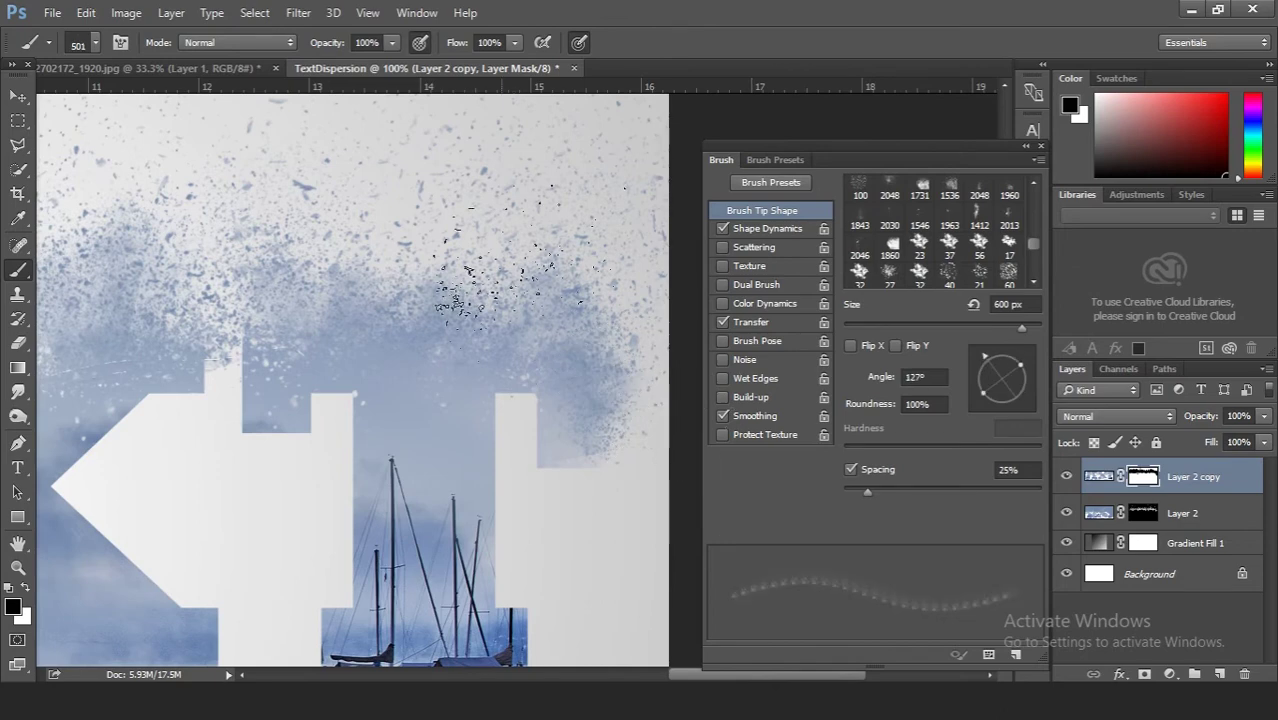
left_click(1010, 370)
left_click_drag(741, 676, 488, 670)
left_click(95, 42)
- Set up a soft round brush at 90 px and 73% opacity, painting with white
double_click(40, 220)
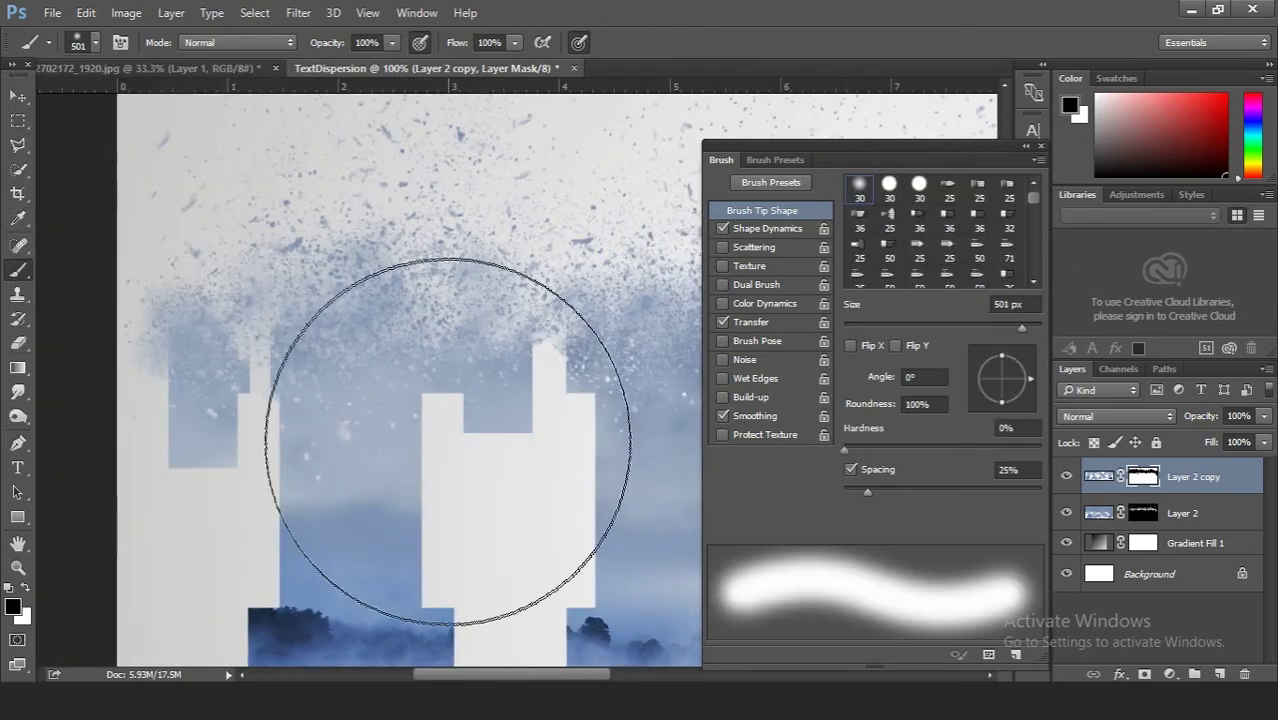
key("bracketleft")
key("bracketleft")
key("bracketleft")
key("x")
scroll(461, 318, "down", 1)
scroll(323, 295, "up", 1)
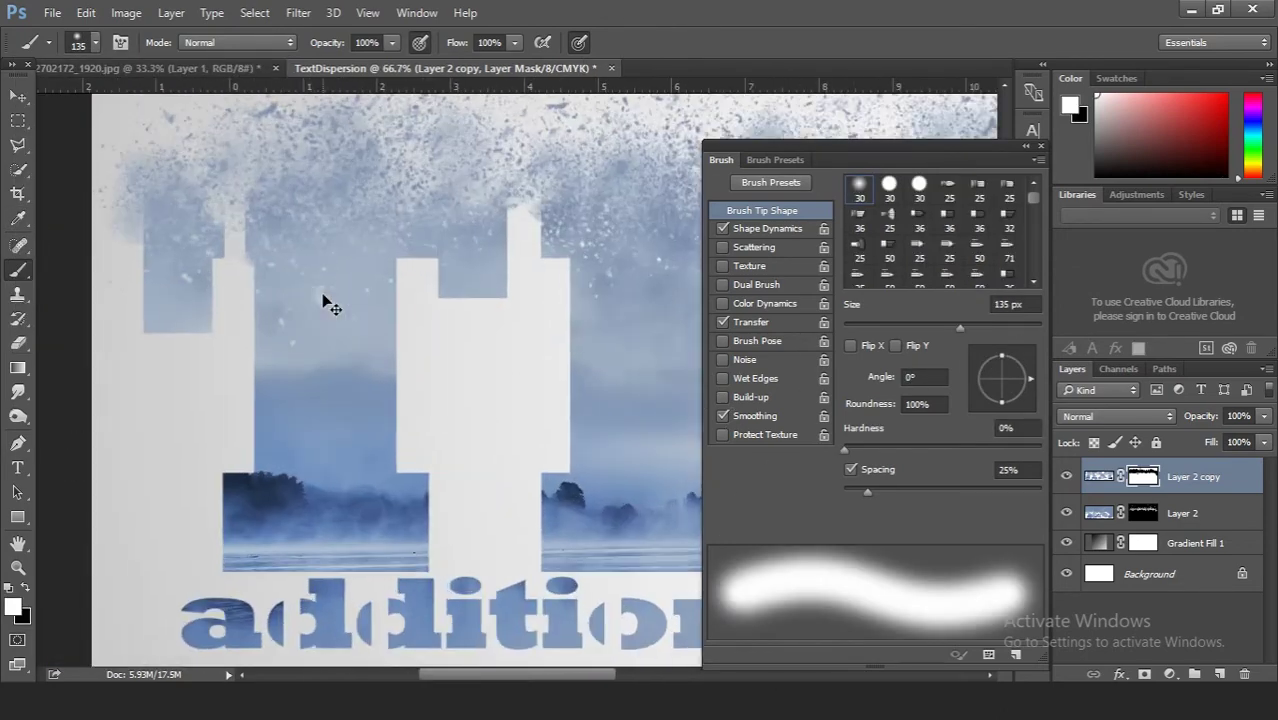
left_click_drag(497, 678, 452, 678)
scroll(365, 493, "up", 3)
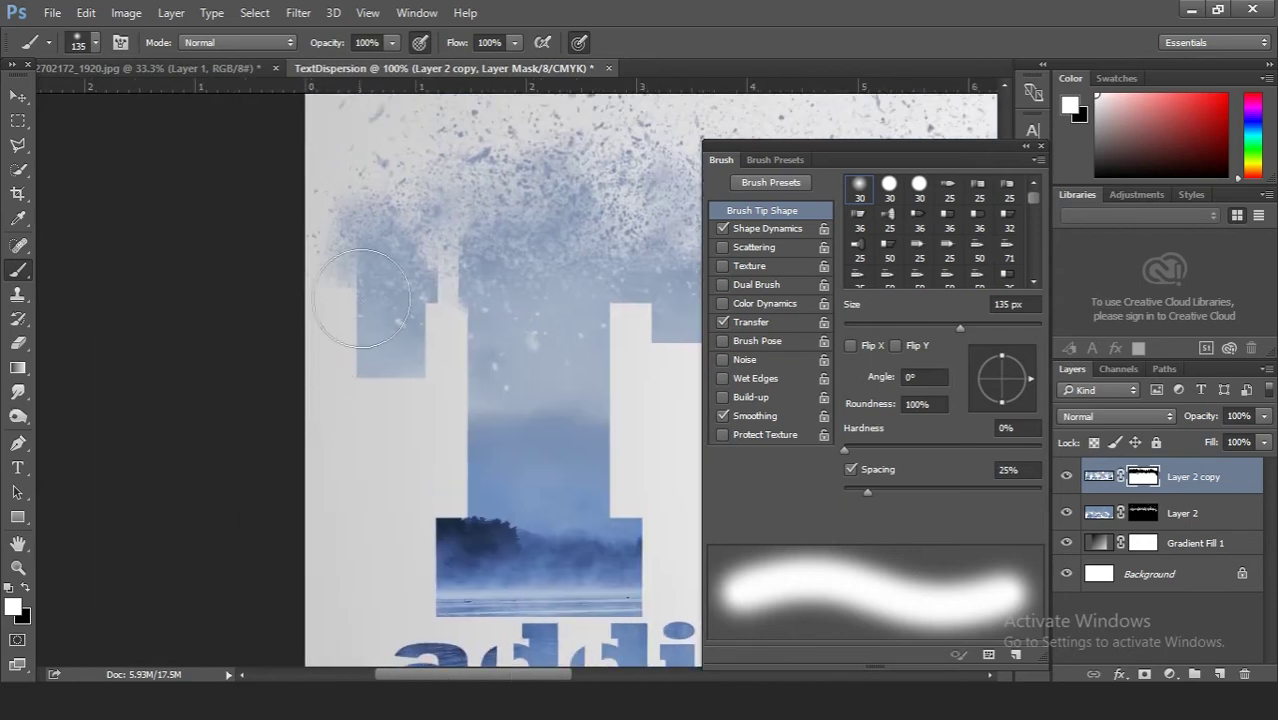
key("bracketleft")
key("bracketleft")
key("bracketleft")
key("bracketleft")
scroll(330, 380, "up", 1)
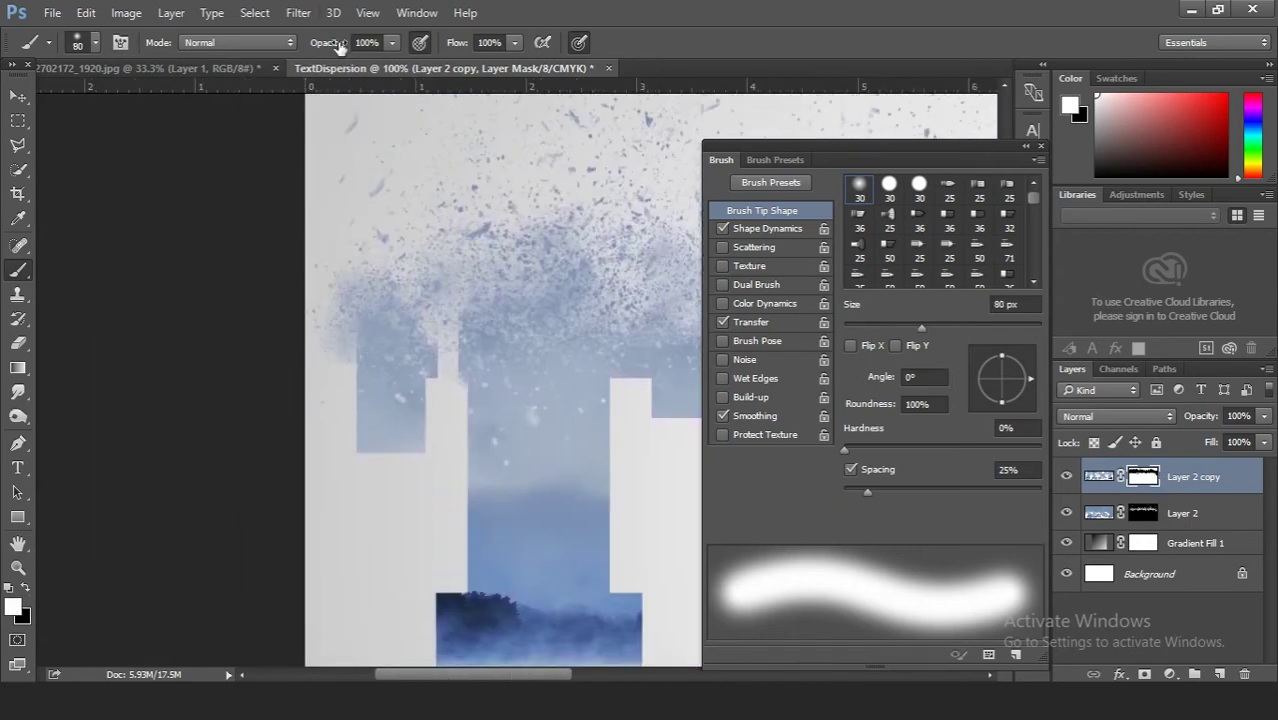
type("73")
key("Return")
- Paint black on the Layer 2 mask to erase blue speckles over the letter tops
left_click_drag(502, 678, 516, 678)
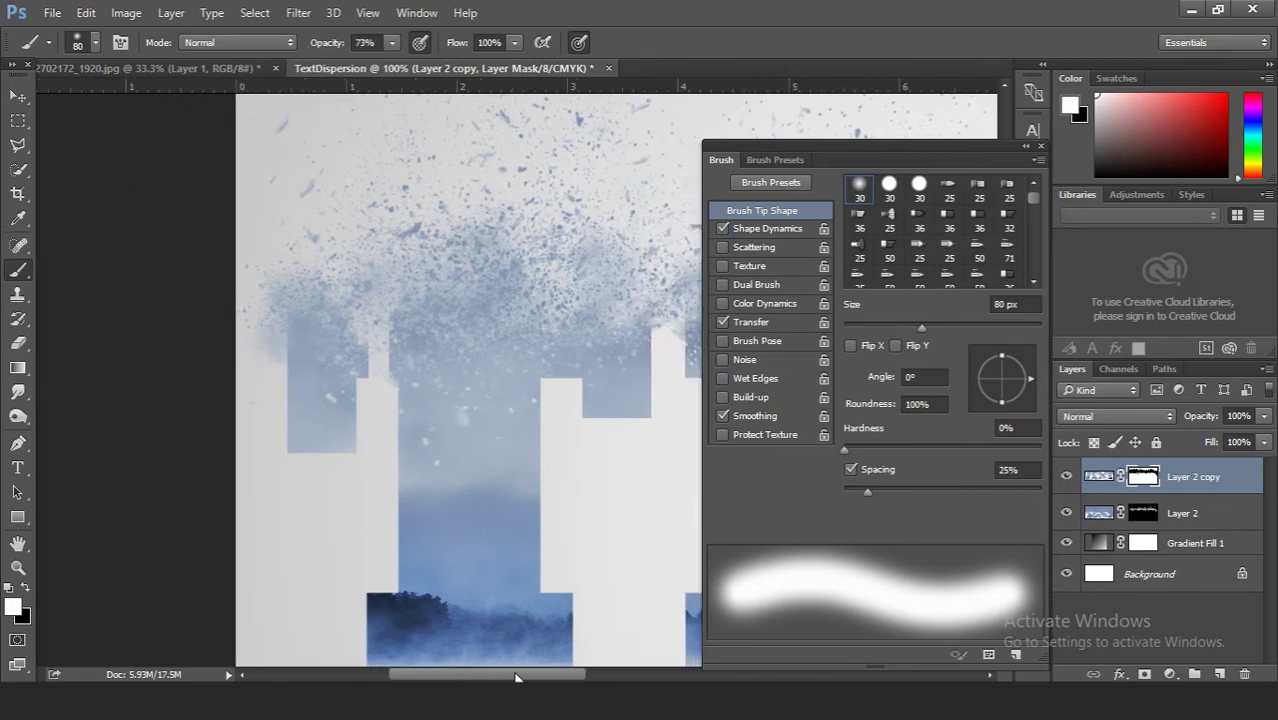
left_click(1155, 514)
key("x")
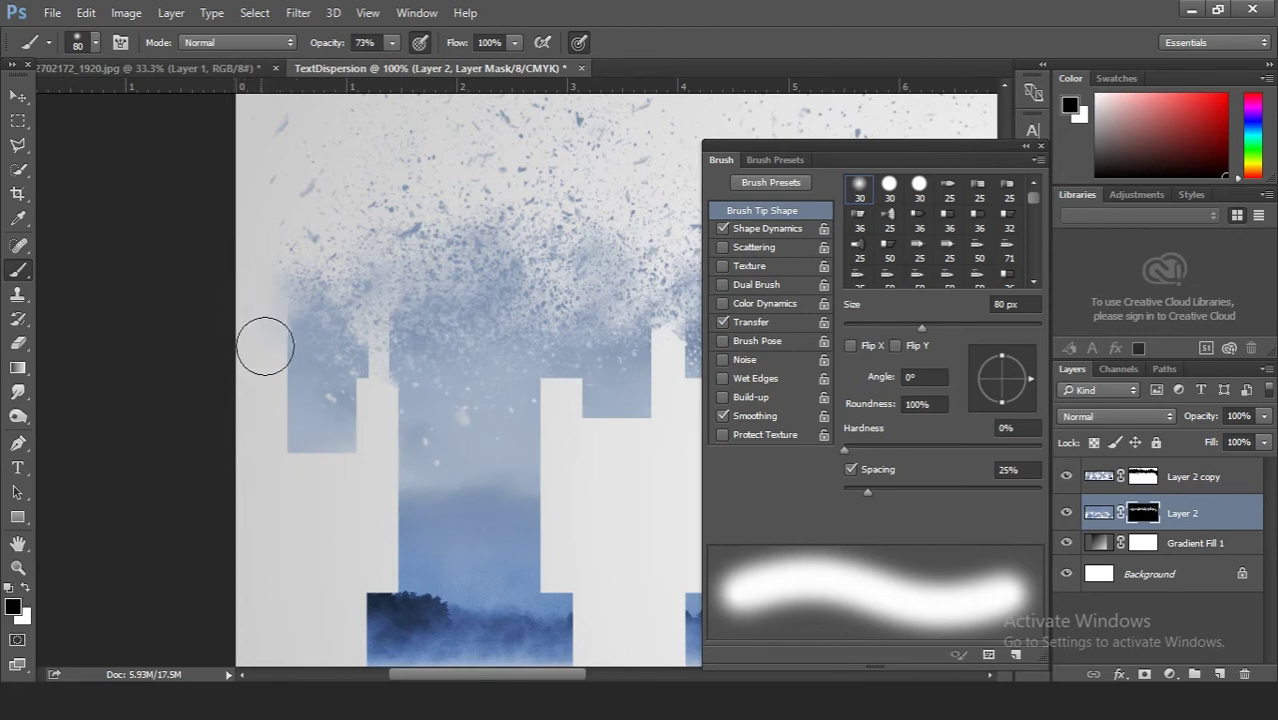
scroll(300, 420, "up", 3)
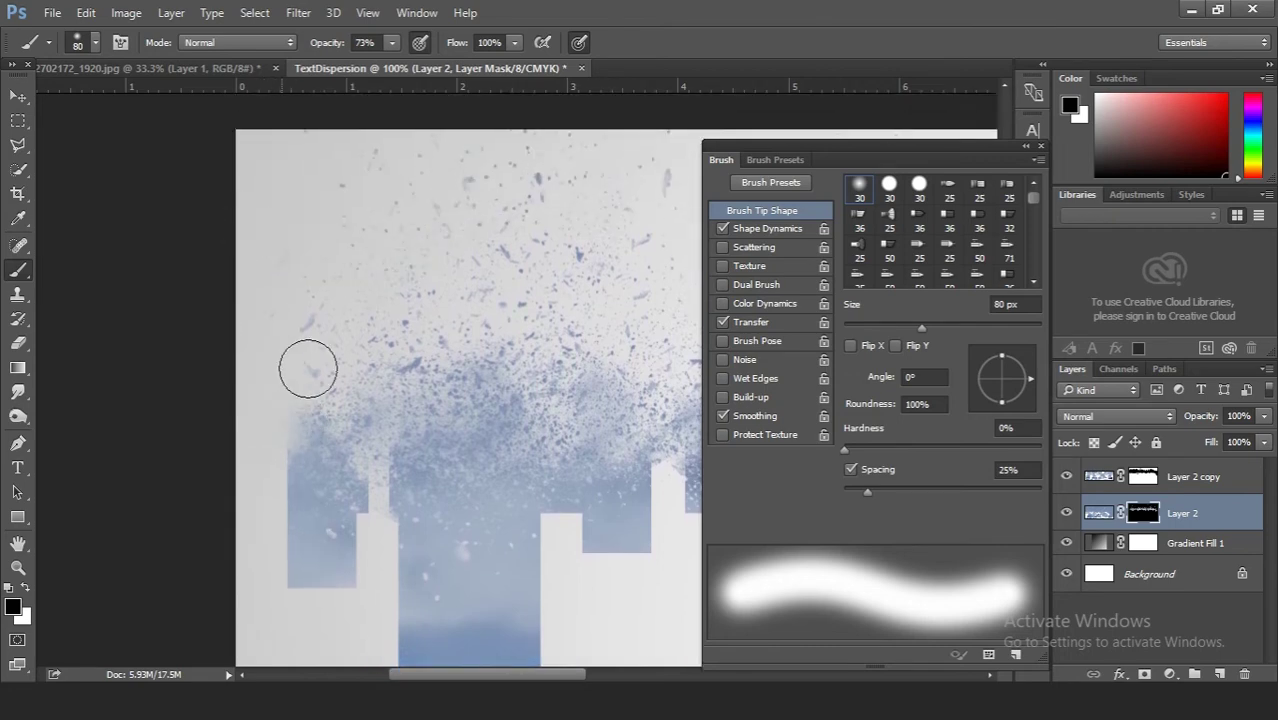
left_click_drag(527, 680, 667, 680)
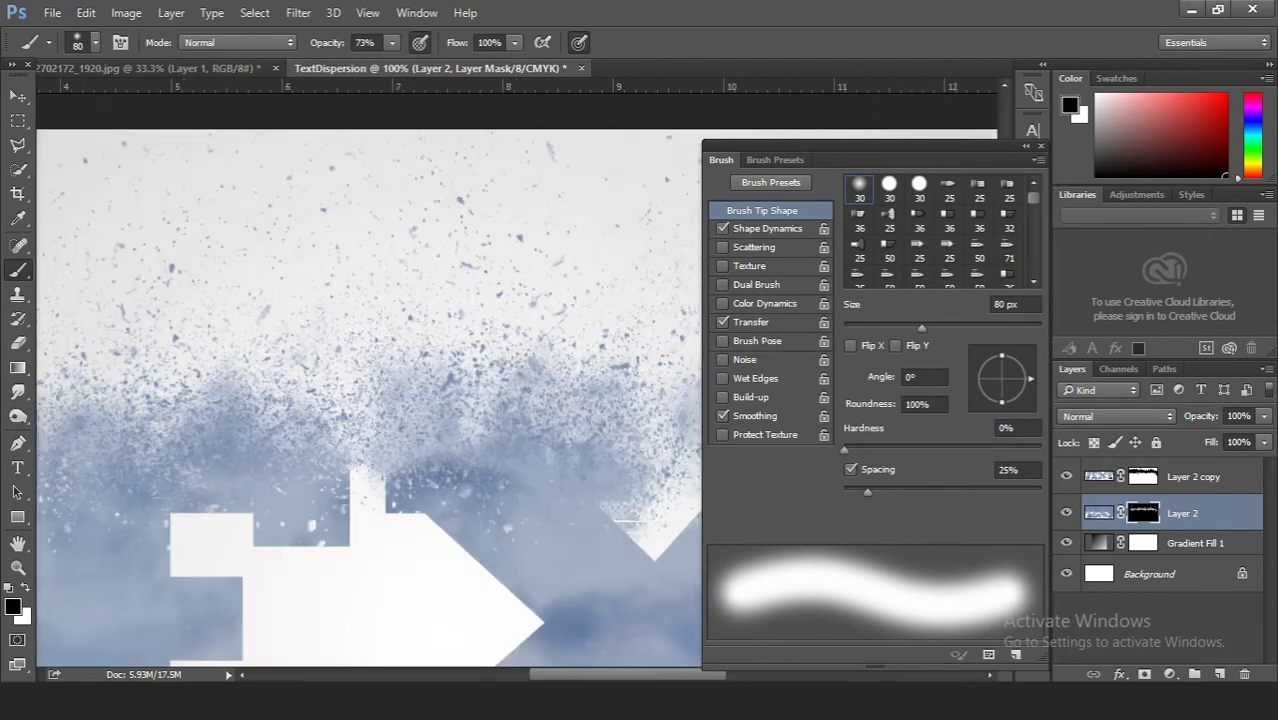
key("ctrl+minus")
key("ctrl+minus")
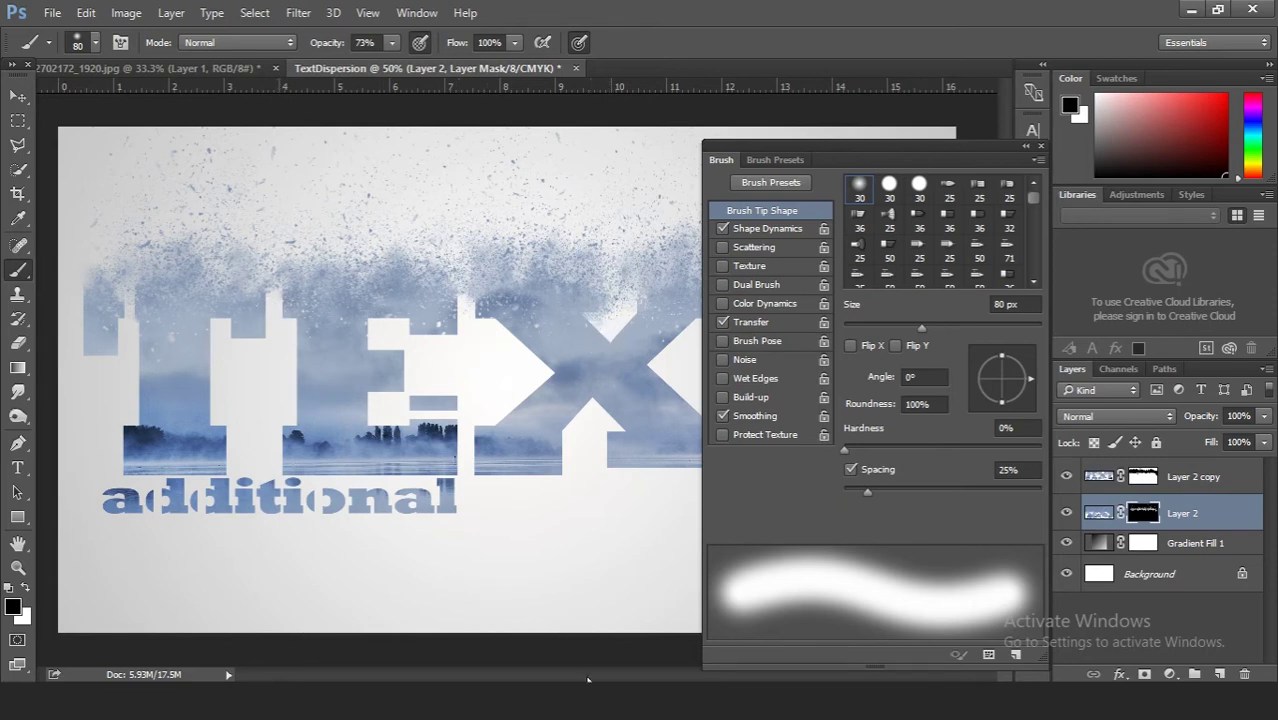
left_click_drag(845, 145, 191, 120)
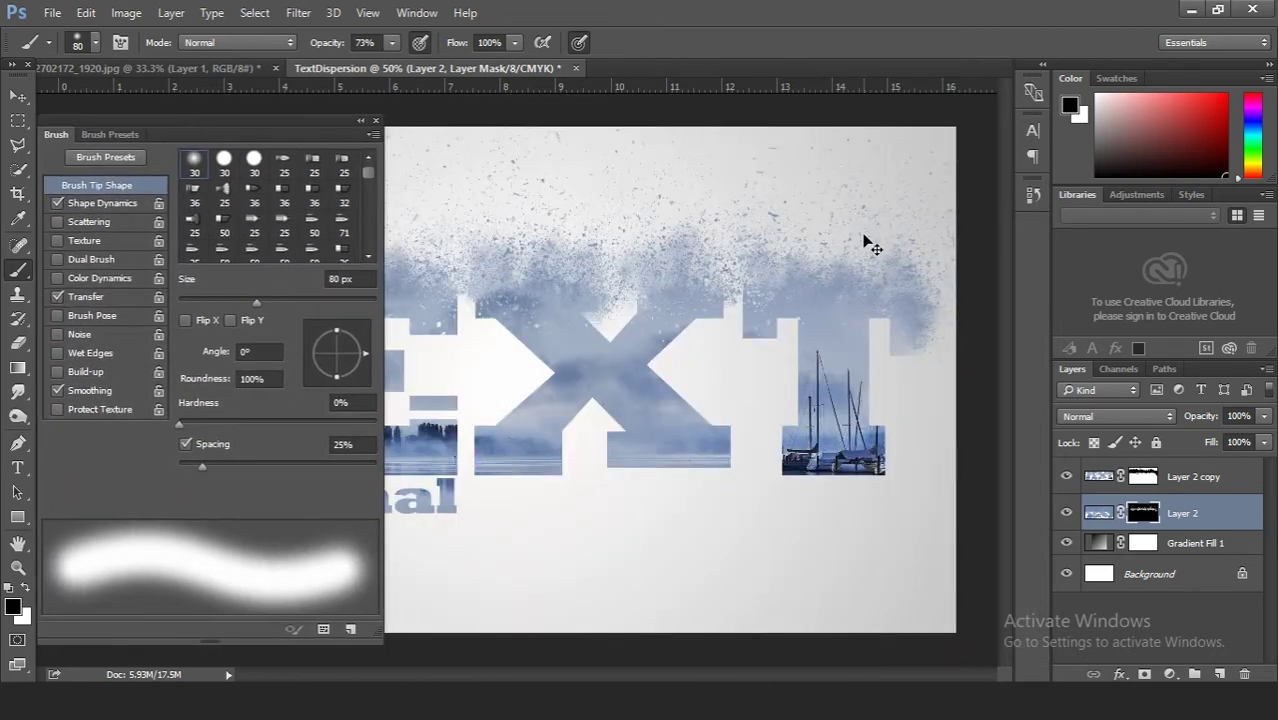
key("ctrl+plus")
key("ctrl+plus")
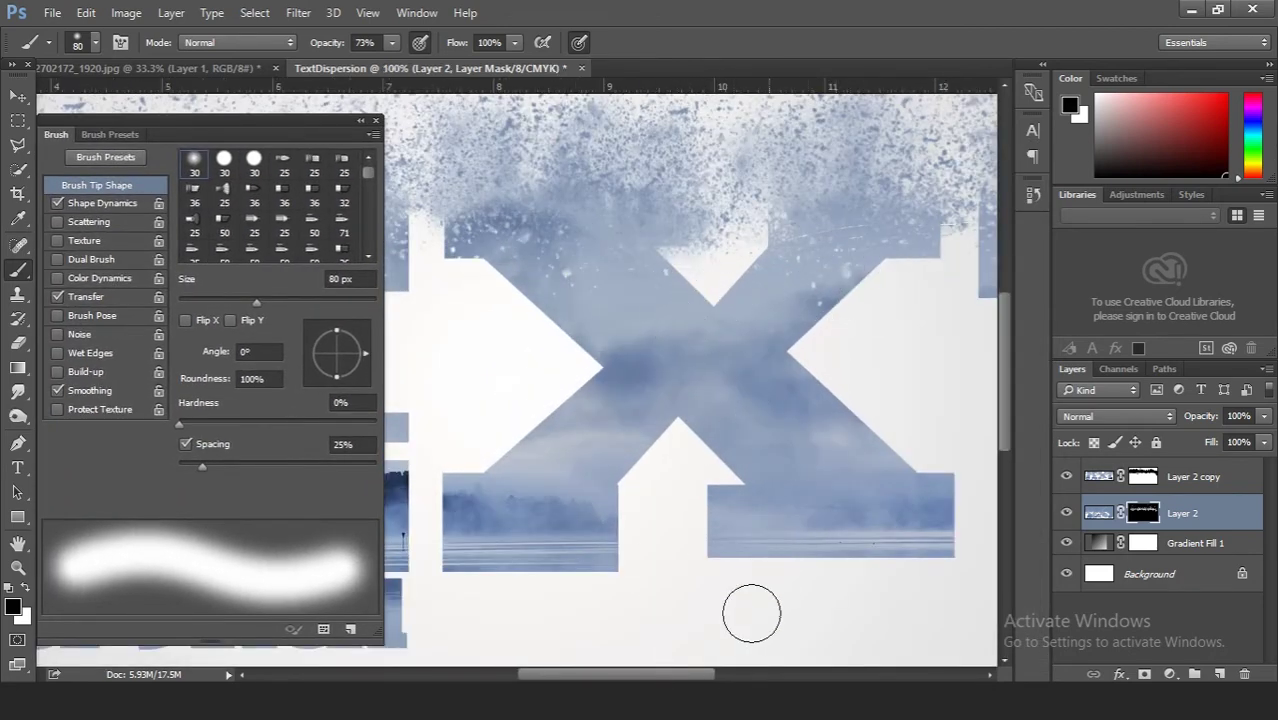
left_click_drag(677, 679, 759, 679)
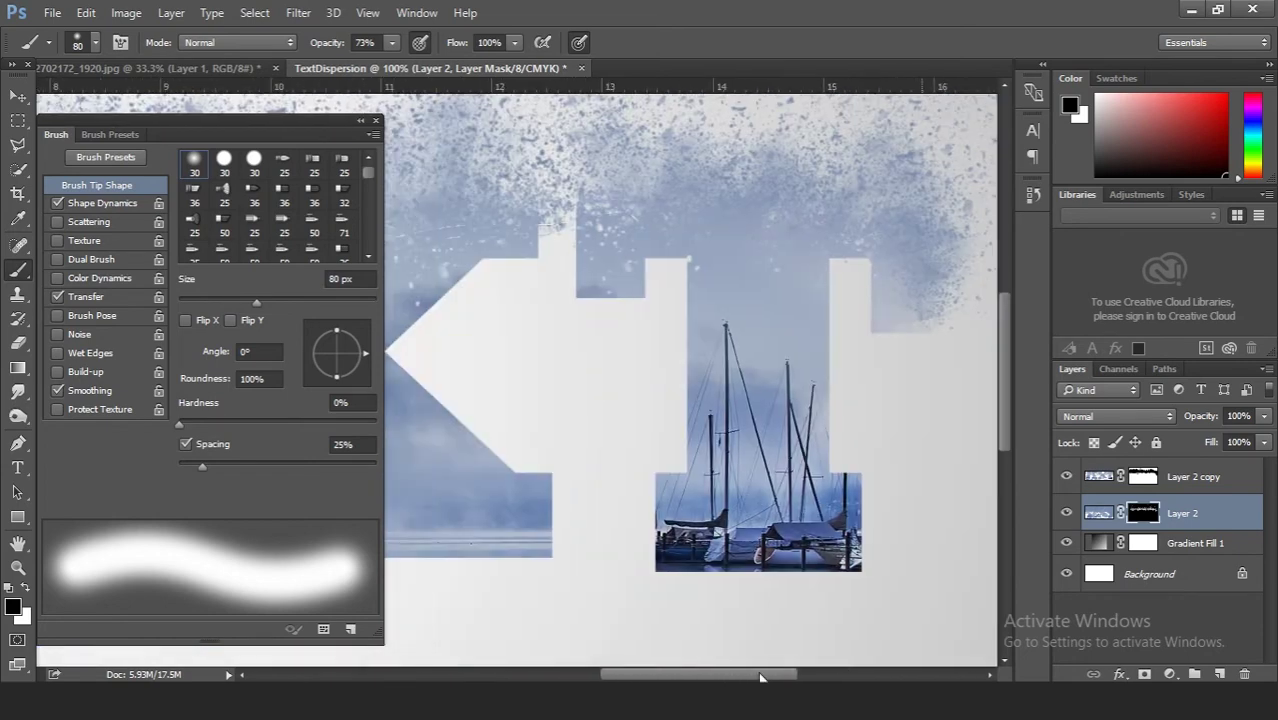
mouse_move(539, 283)
left_mouse_down()
mouse_move(551, 248)
mouse_move(562, 287)
left_mouse_up()
- Touch up the Layer 2 copy mask in white, then close the brush settings
key("ctrl+minus")
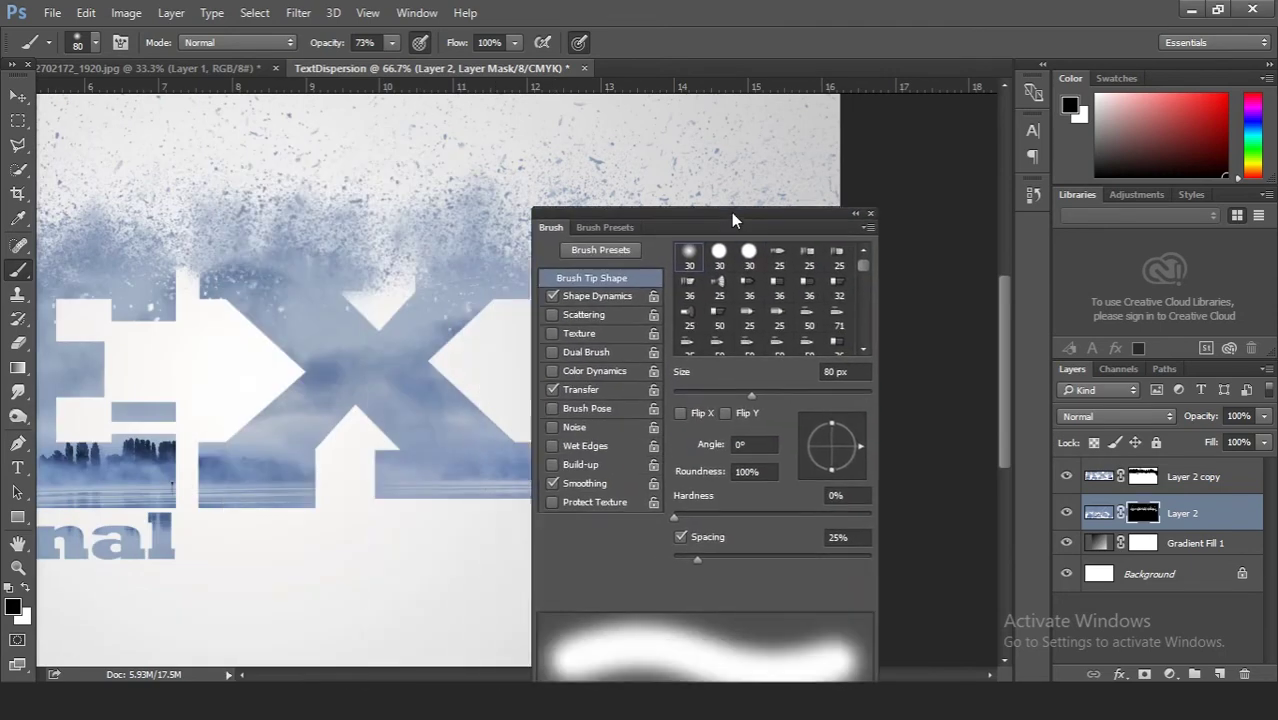
left_click_drag(232, 138, 829, 187)
scroll(509, 655, "left", 5)
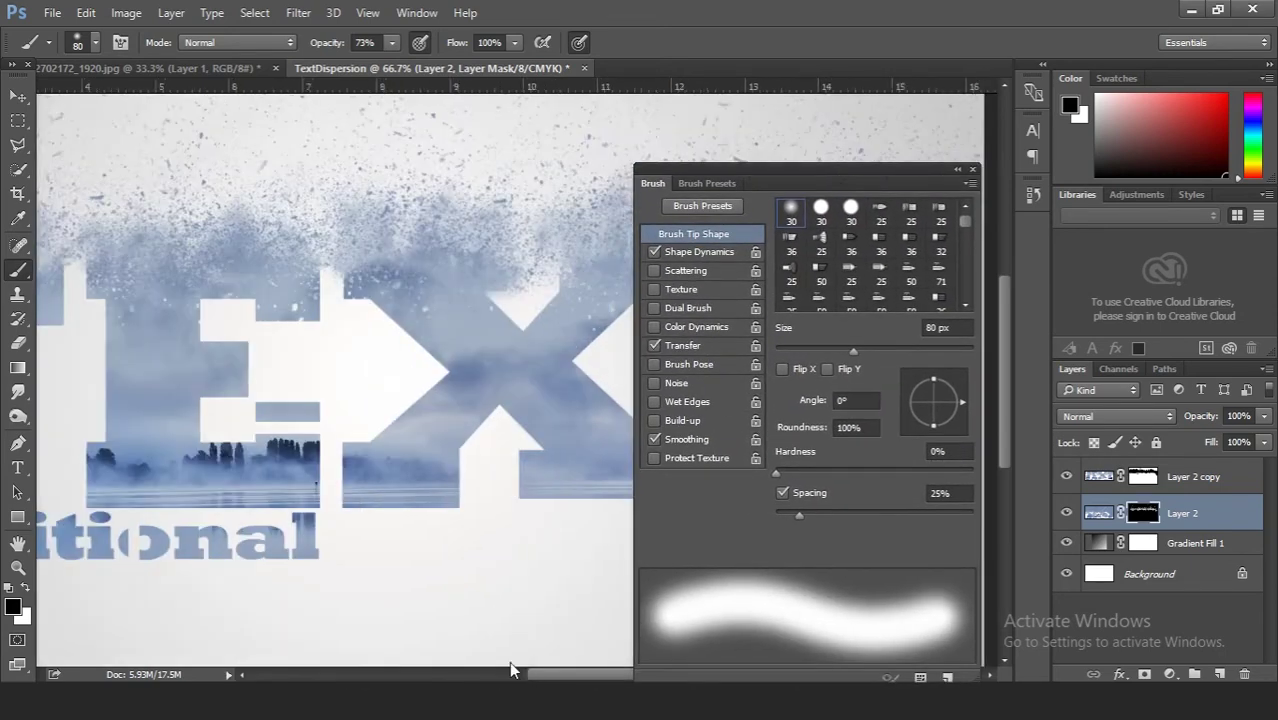
scroll(500, 650, "left", 4)
scroll(489, 647, "left", 2)
left_click(1147, 484)
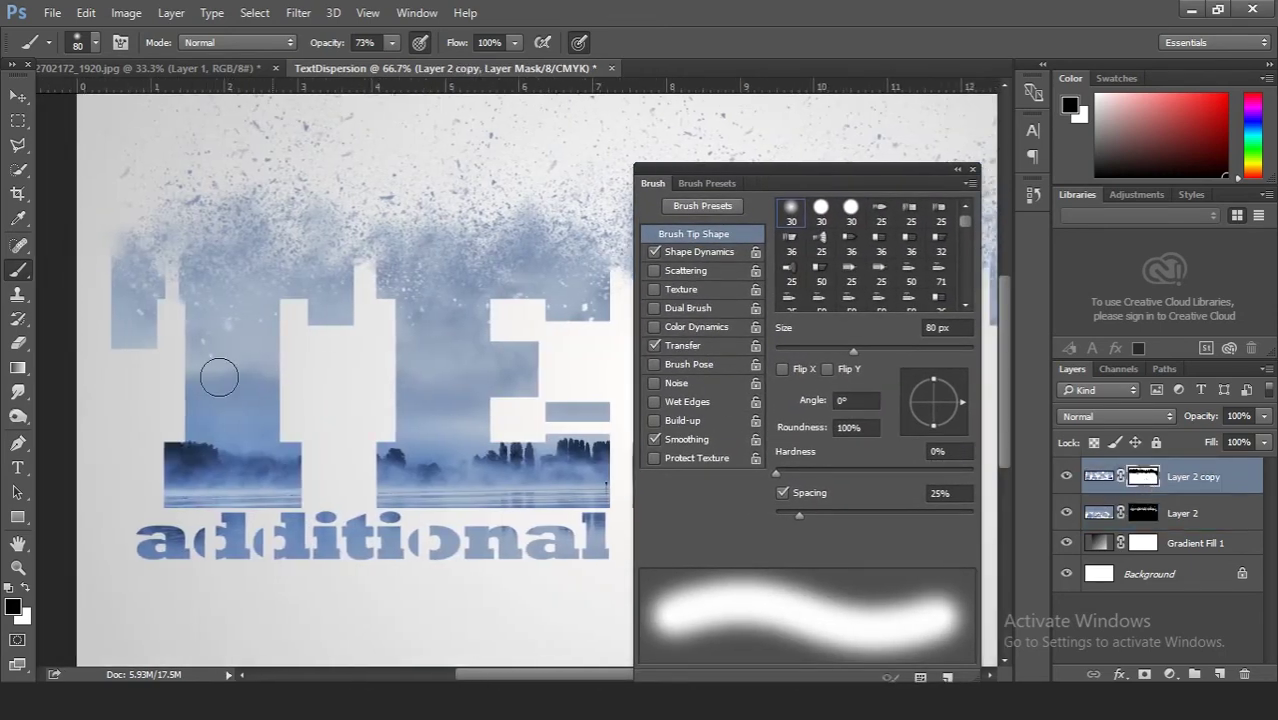
left_click(25, 590)
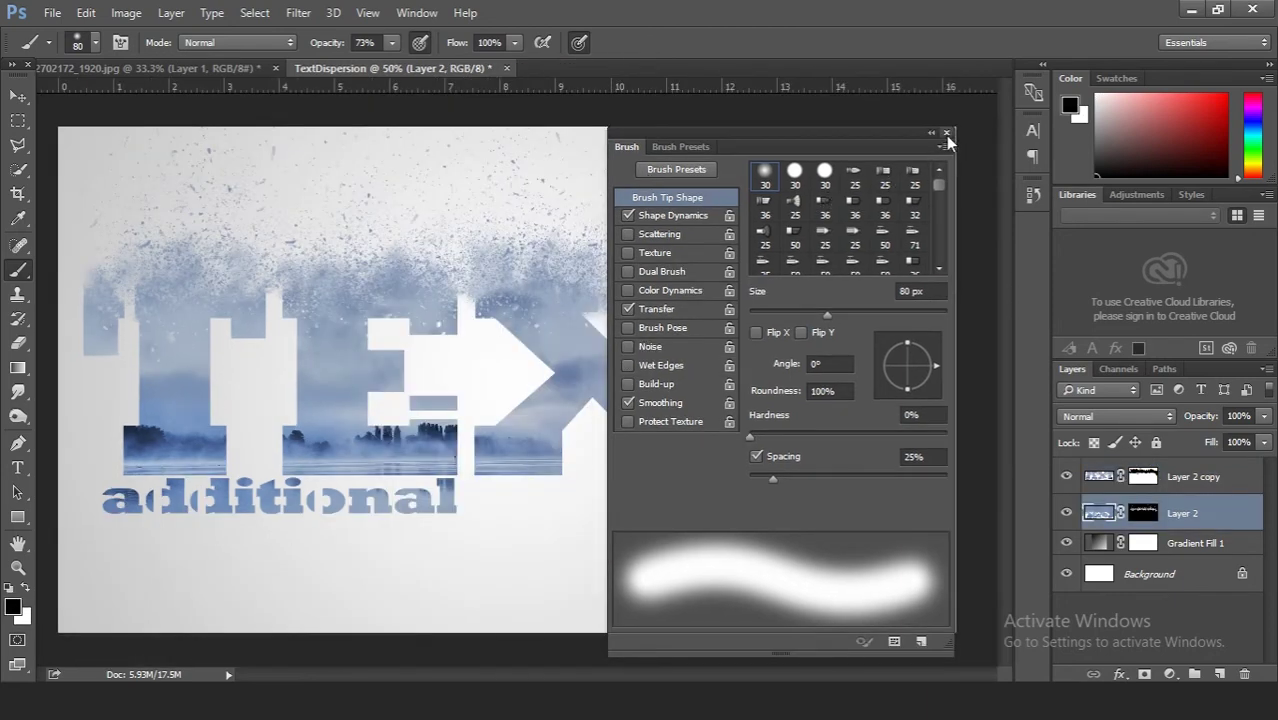
left_click(946, 134)
- On a new layer above Gradient Fill 1, fill a thin black bar below the word TEXT
left_click(1198, 545)
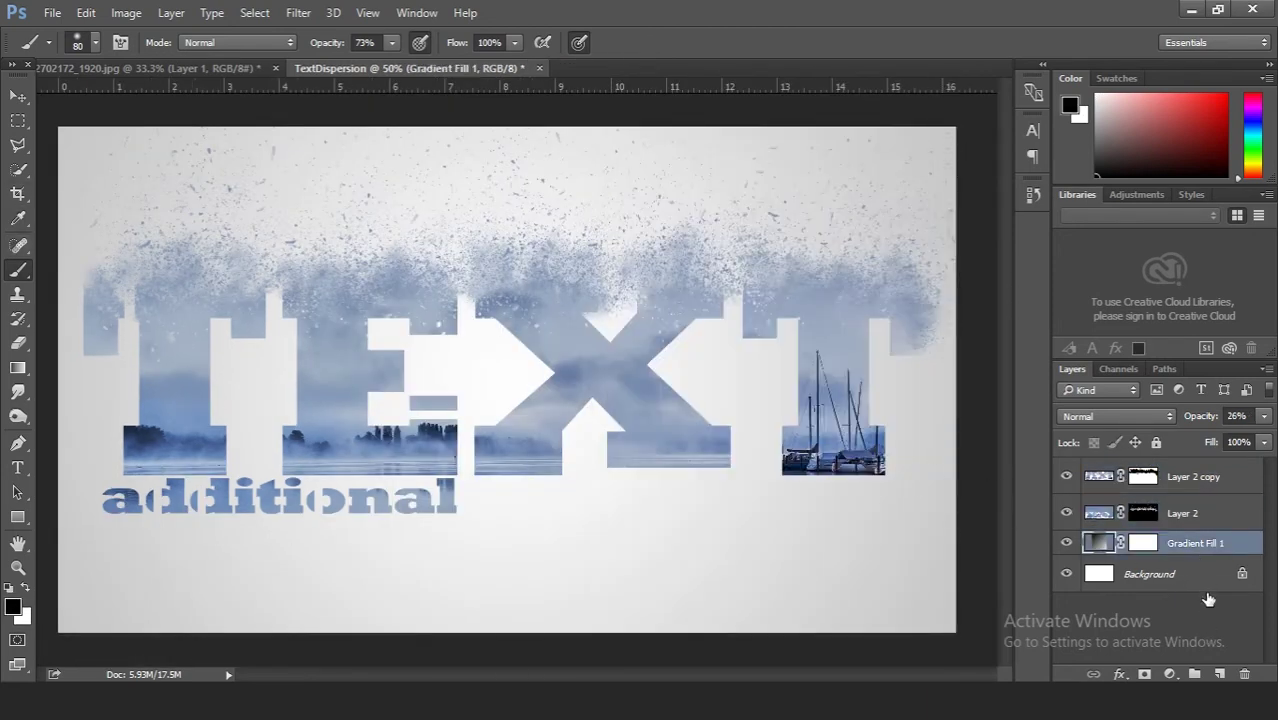
left_click(1219, 676)
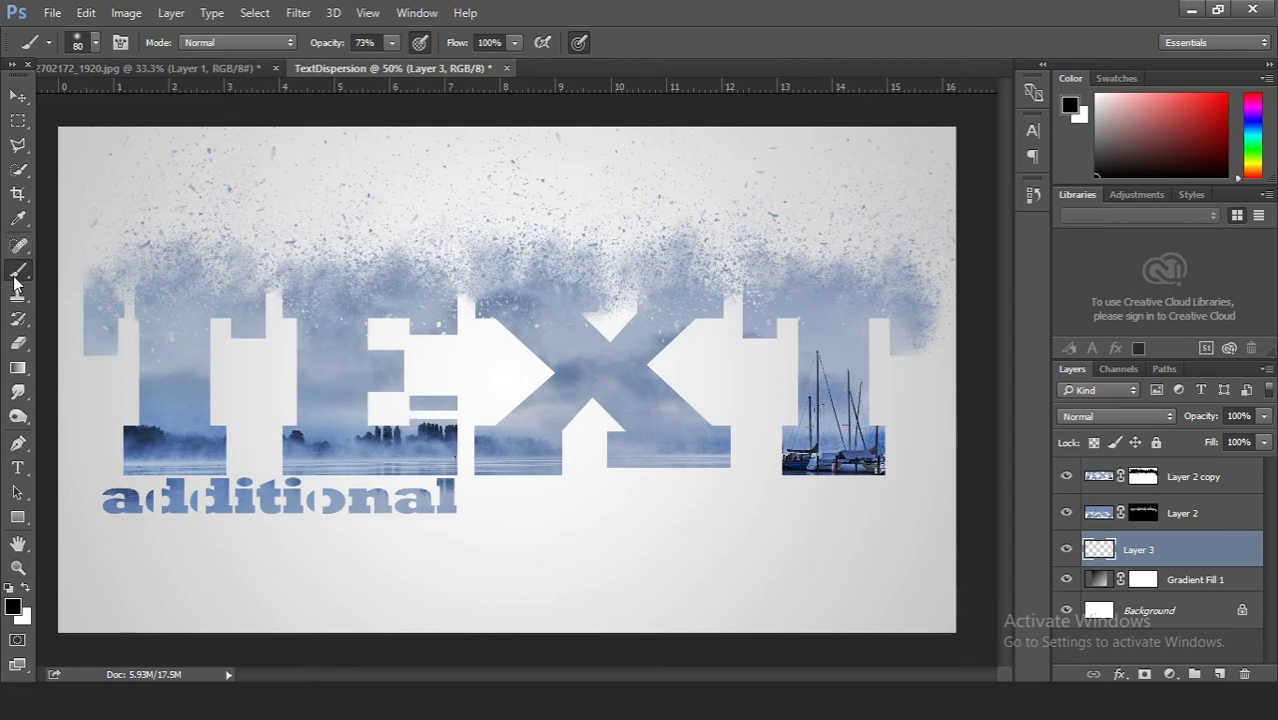
left_click(18, 120)
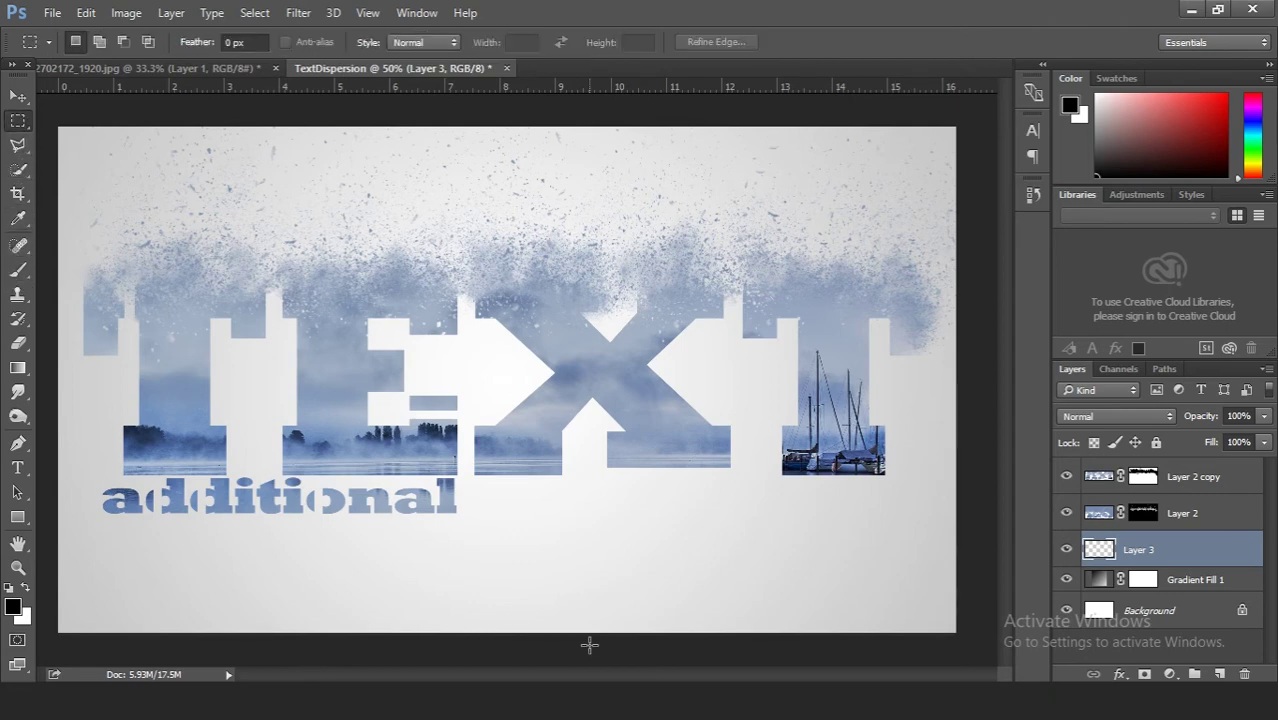
left_click_drag(534, 512, 896, 522)
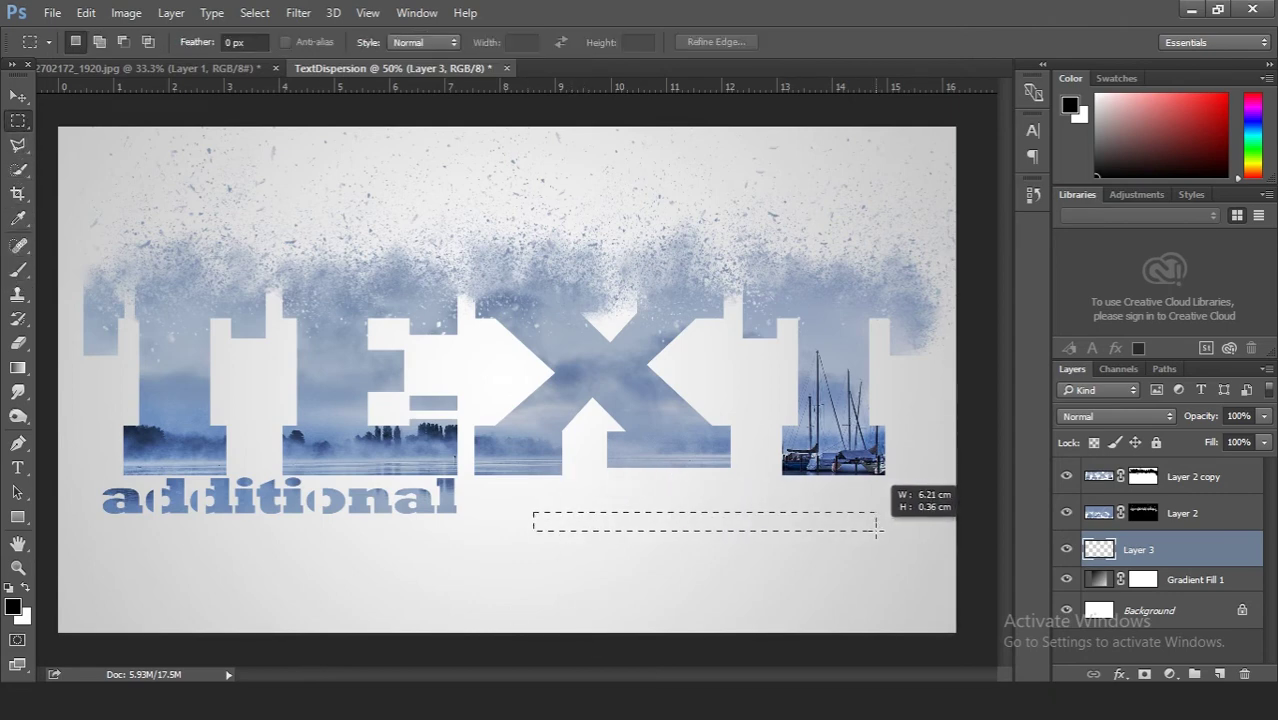
left_click(18, 392)
left_click(18, 367)
left_click(64, 383)
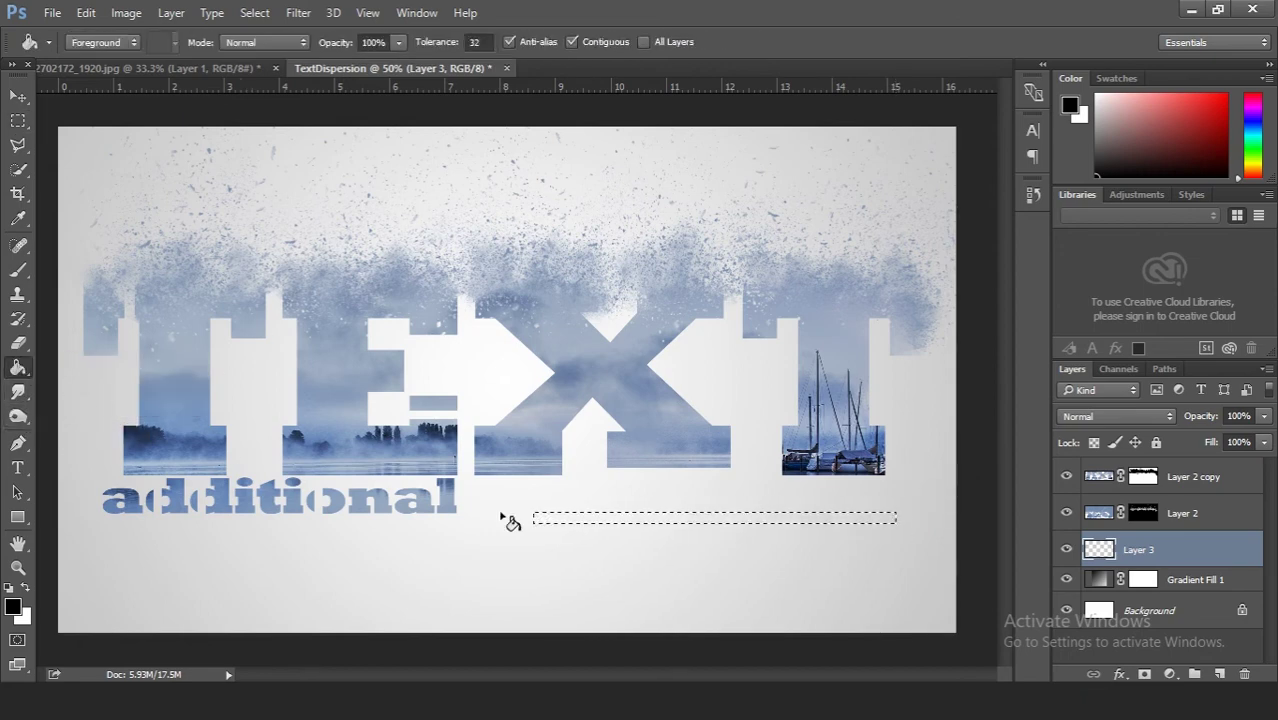
left_click(628, 521)
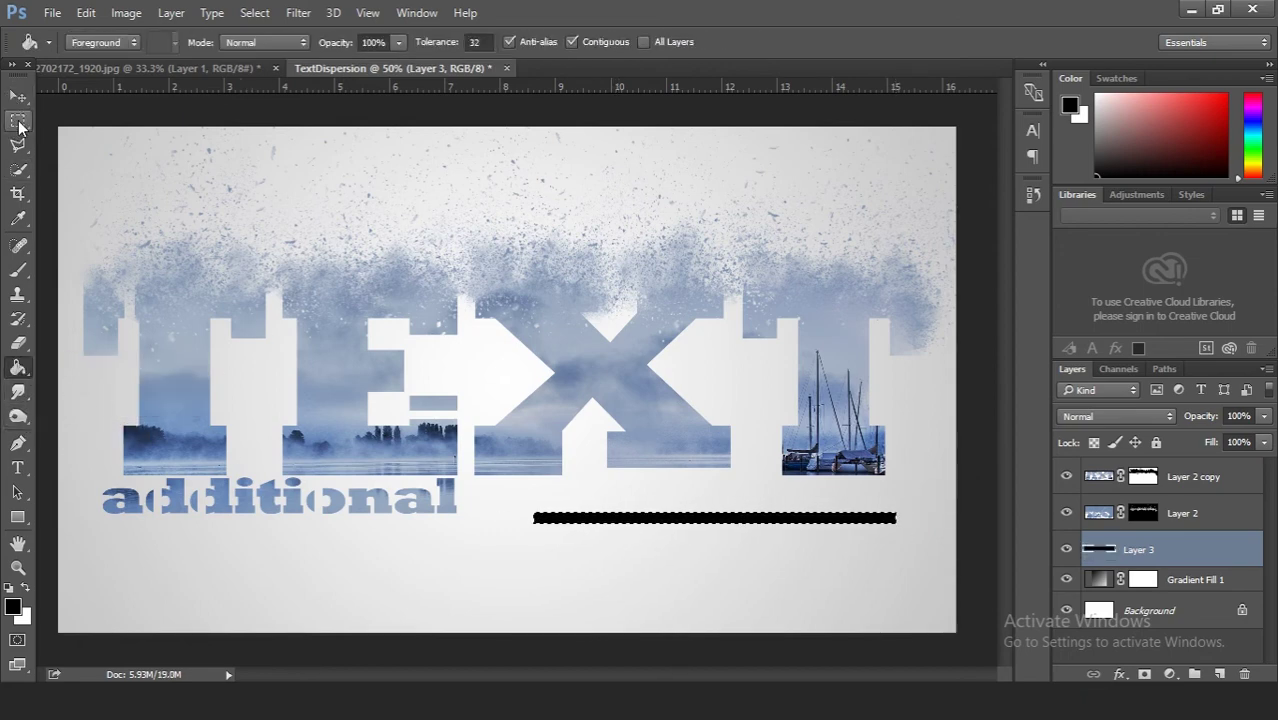
- Fill a black block below the bar's right end and a thin black band beneath it
left_click(18, 120)
key("ctrl+plus")
key("ctrl+plus")
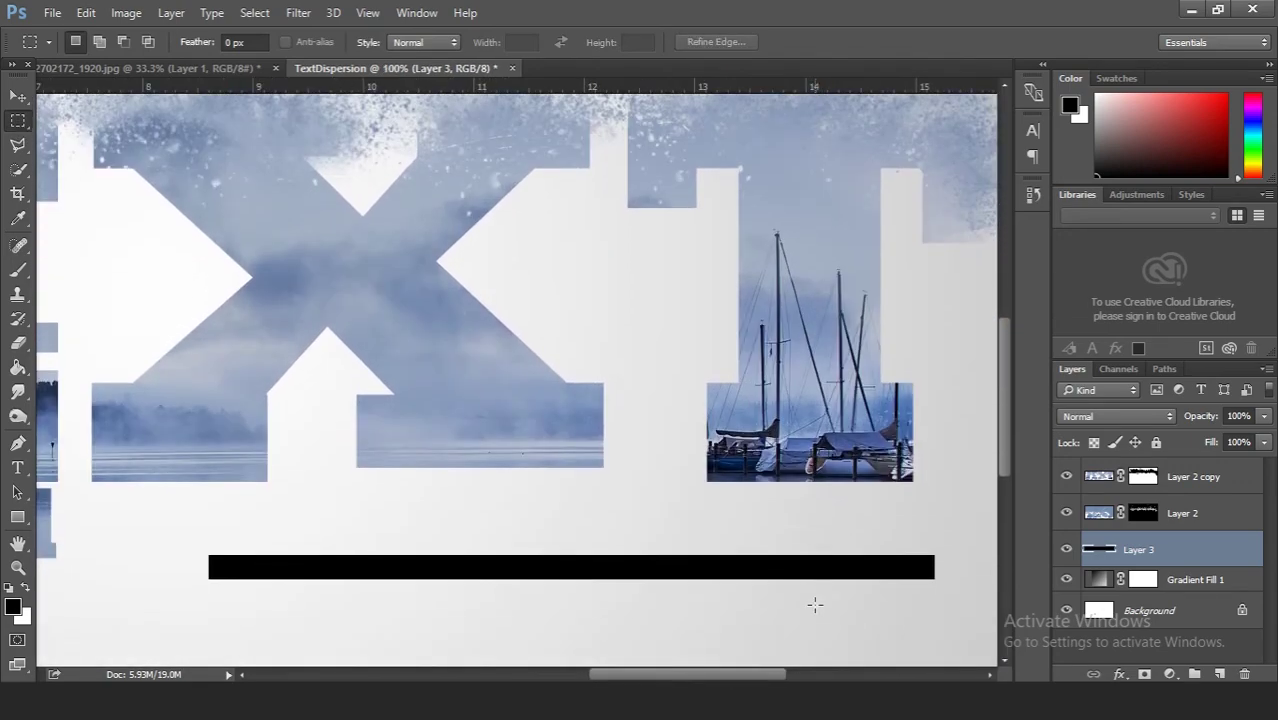
scroll(780, 520, "down", 2)
left_click_drag(767, 452, 690, 582)
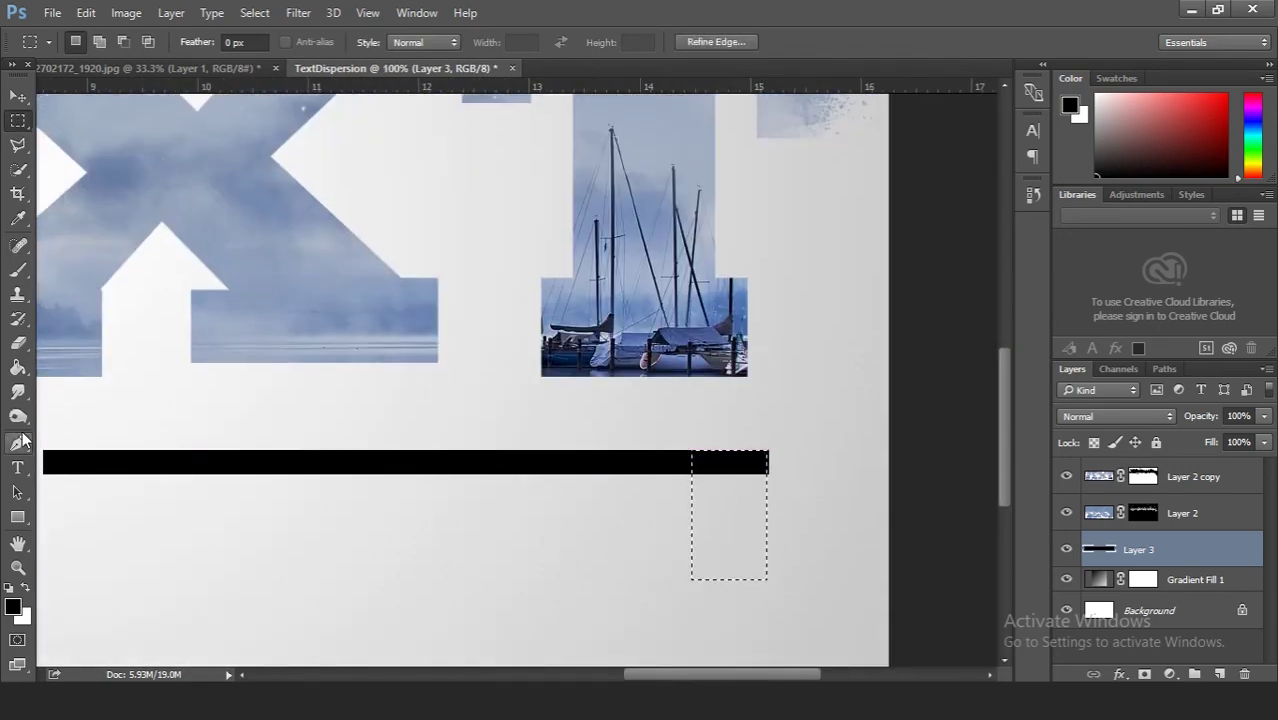
key("g")
left_click(728, 520)
key("m")
key("ctrl+d")
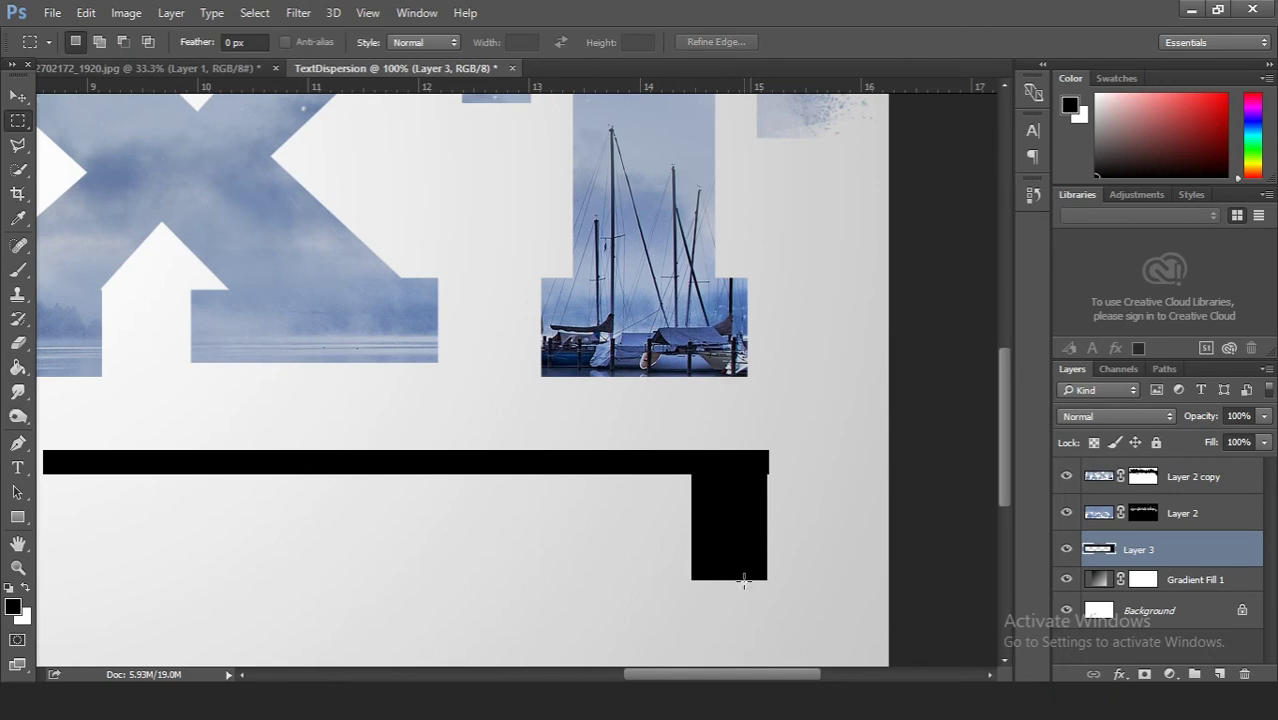
left_click_drag(746, 580, 280, 560)
key("g")
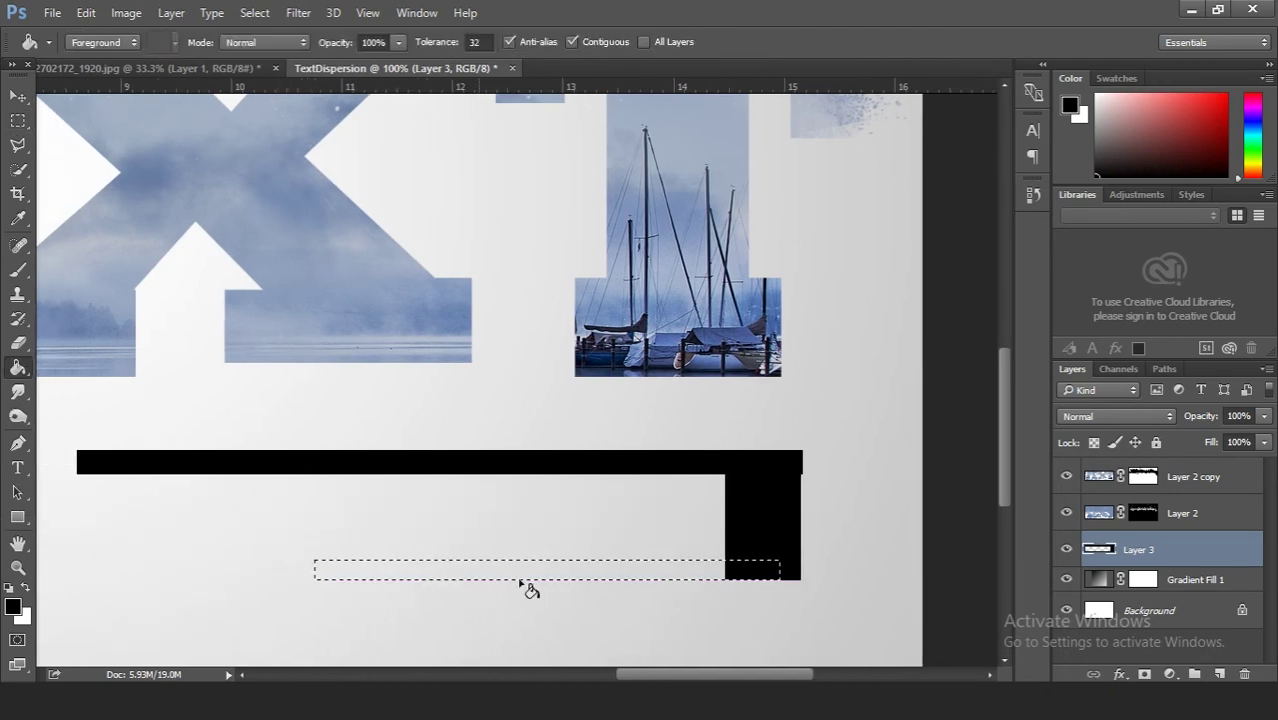
left_click(521, 583)
key("v")
- Delete a thin strip at the bar's right edge and the lower bar's left end
key("ctrl+0")
key("ctrl+1")
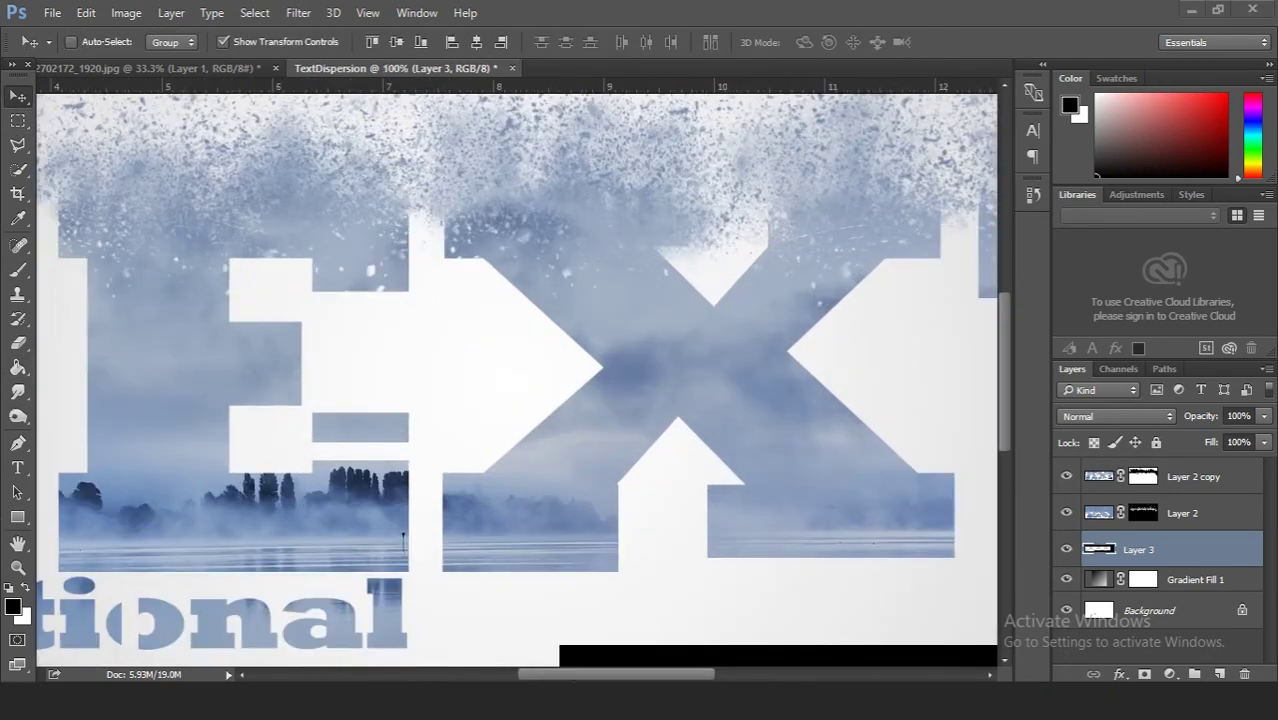
scroll(662, 505, "right", 10)
scroll(662, 505, "down", 3)
scroll(662, 505, "down", 5)
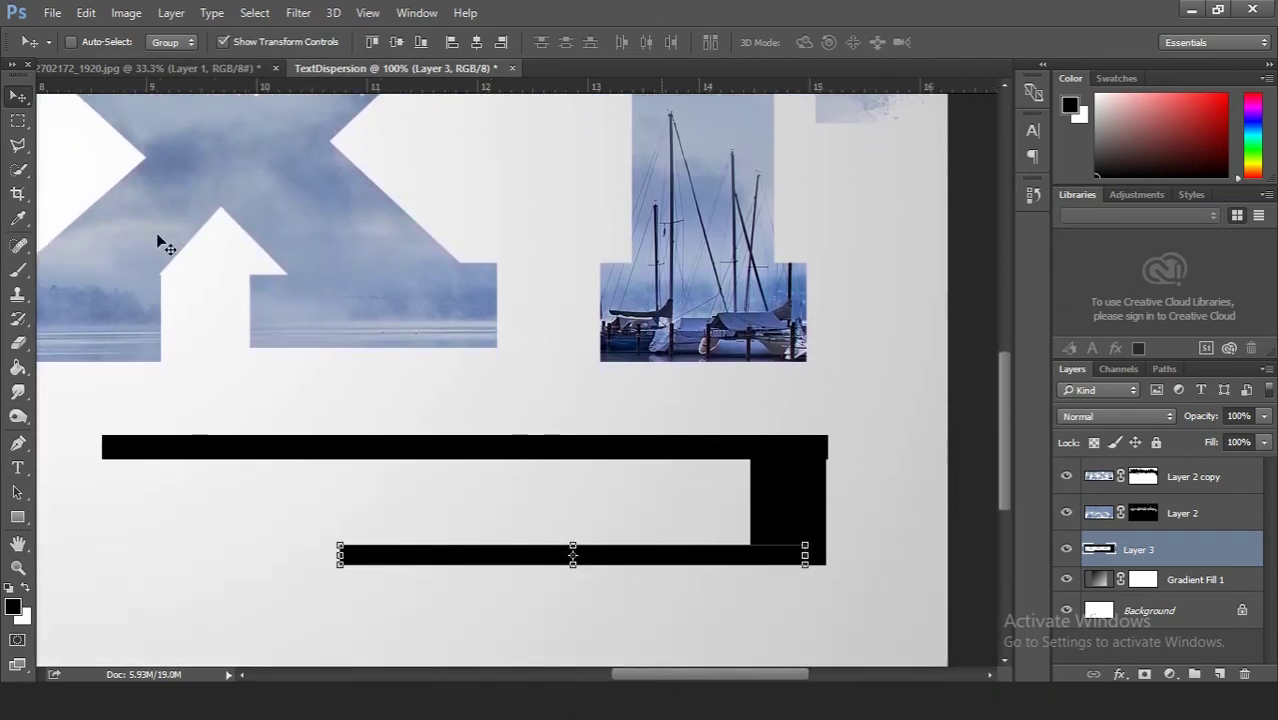
scroll(160, 243, "down", 1)
key("m")
left_click_drag(821, 411, 846, 552)
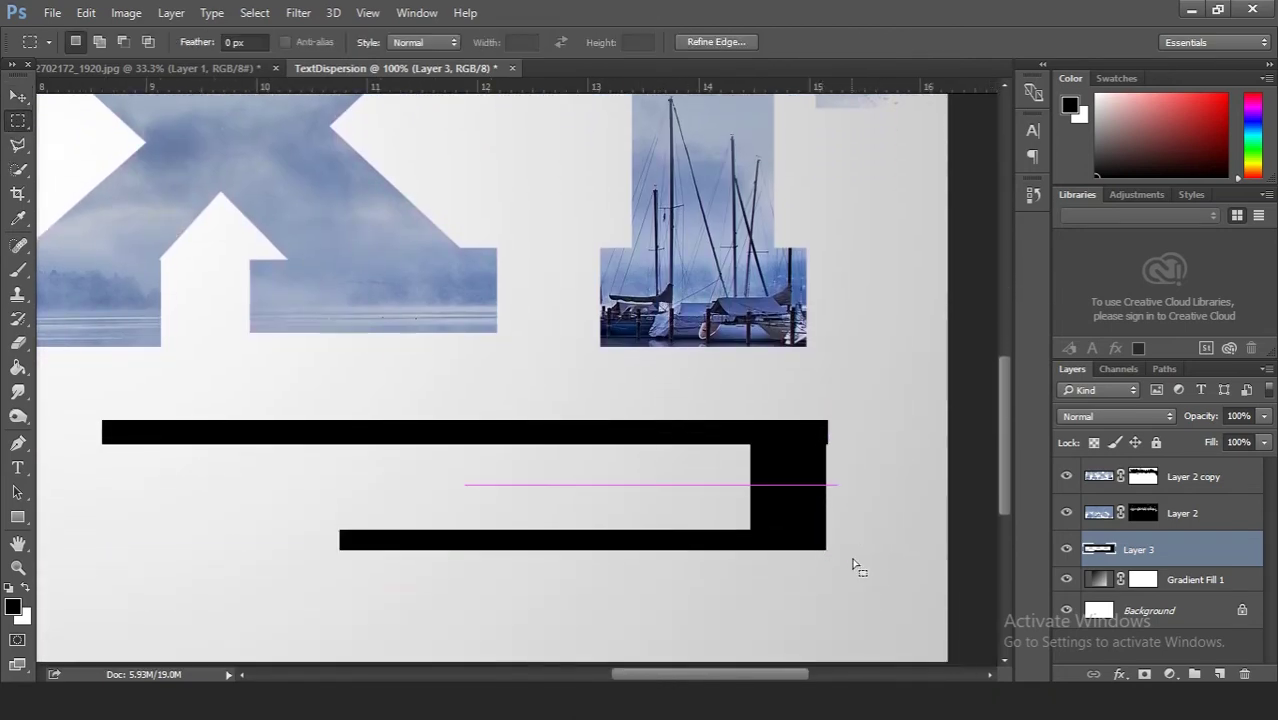
key("Delete")
key("ctrl+d")
left_click_drag(329, 513, 381, 555)
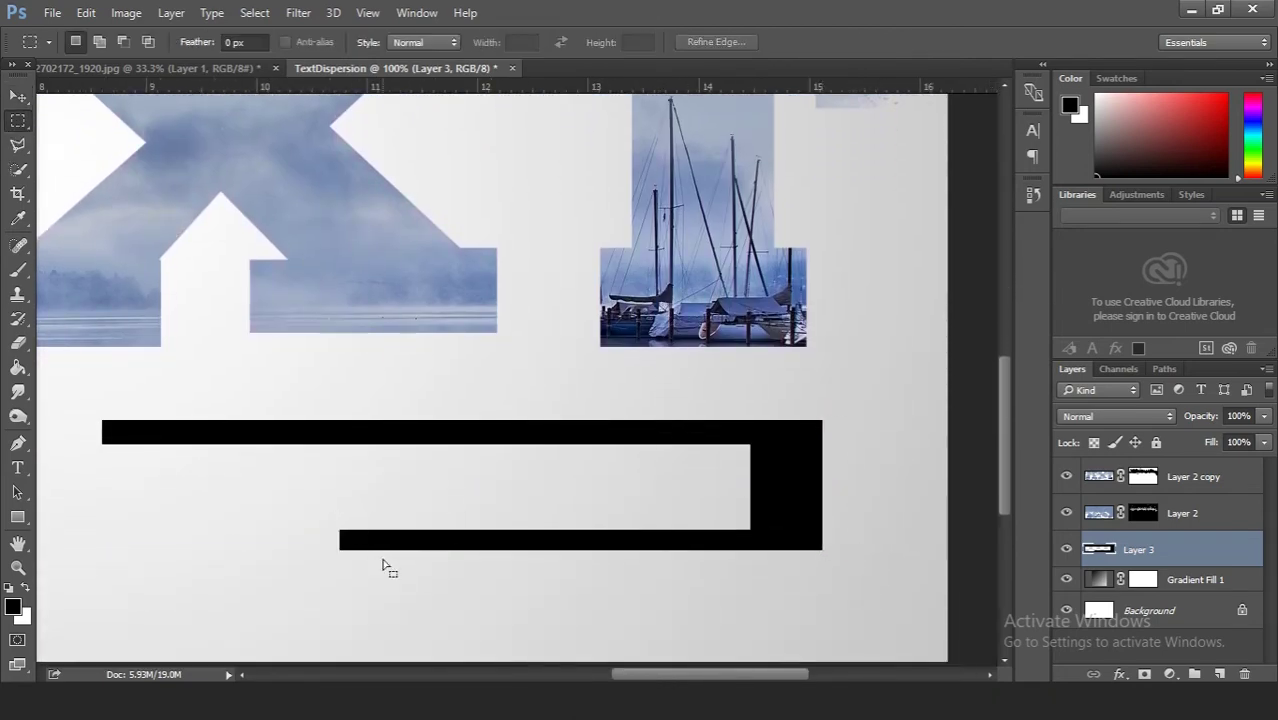
key("Delete")
key("ctrl+d")
key("ctrl+minus")
key("ctrl+minus")
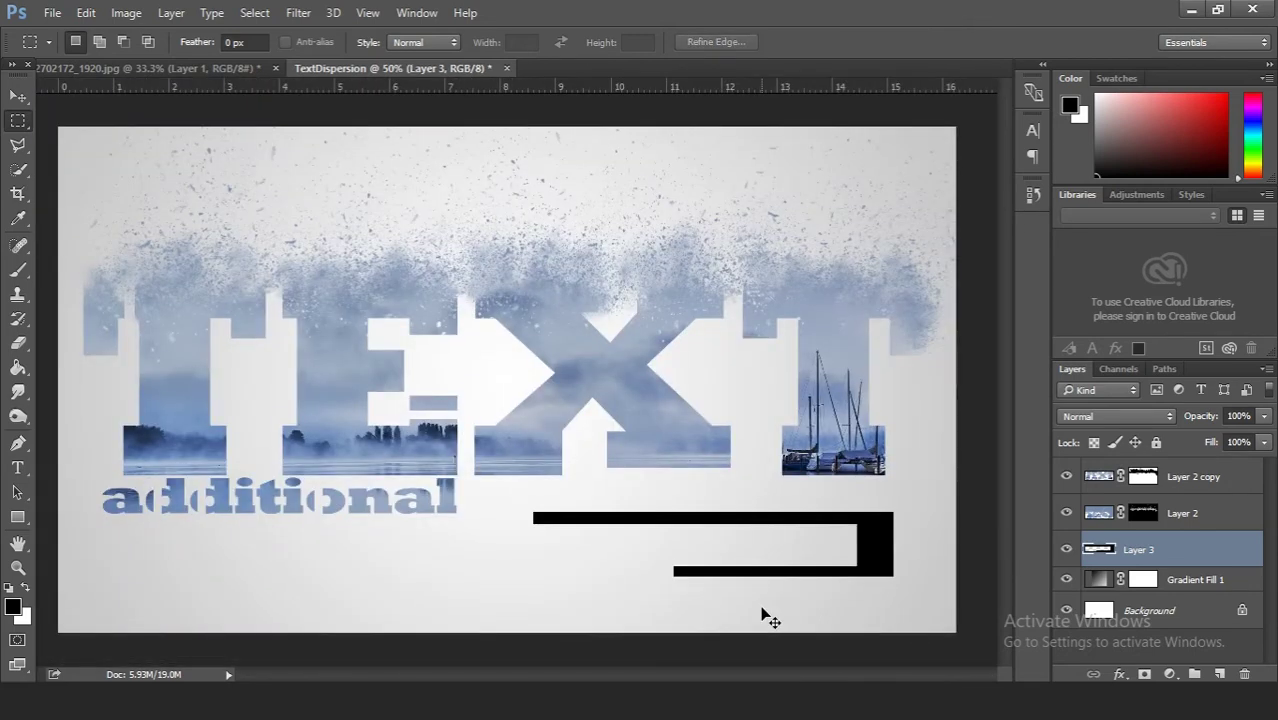
- Bring the lake photo into the TextDispersion document and position it over the bars
key("v")
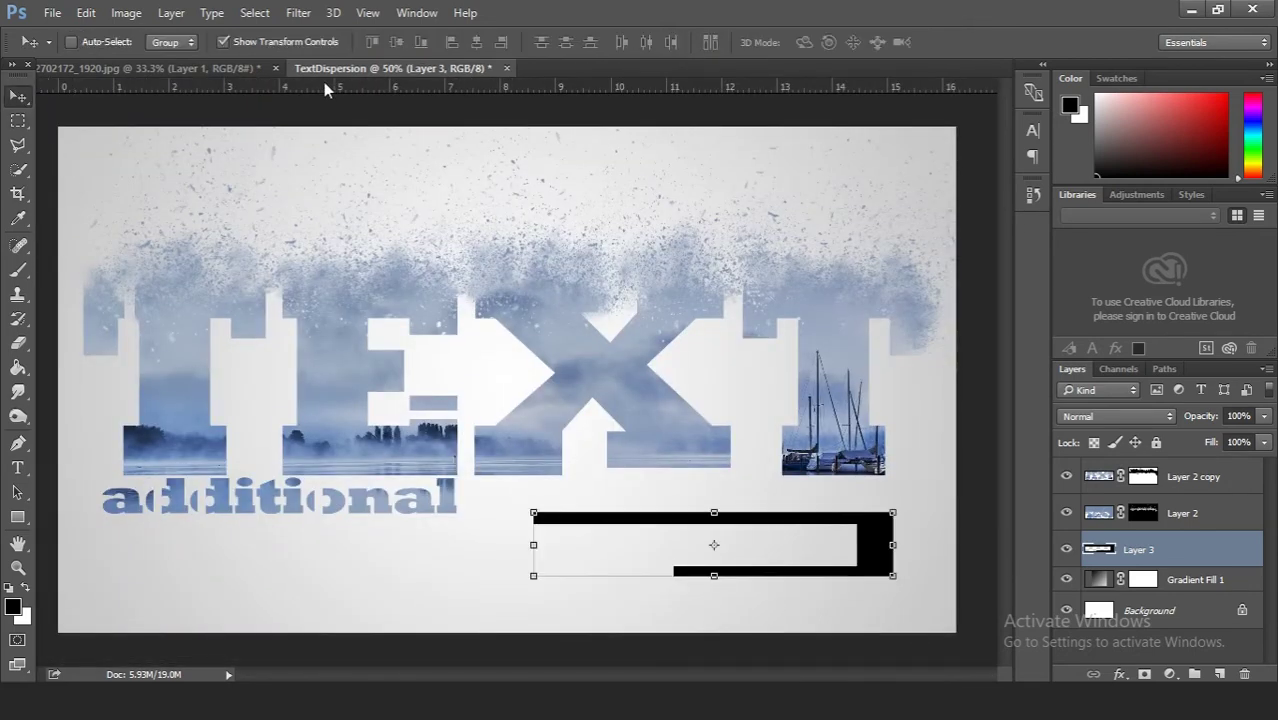
left_click(224, 68)
mouse_move(513, 377)
left_mouse_down()
mouse_move(531, 362)
mouse_move(699, 433)
left_mouse_up()
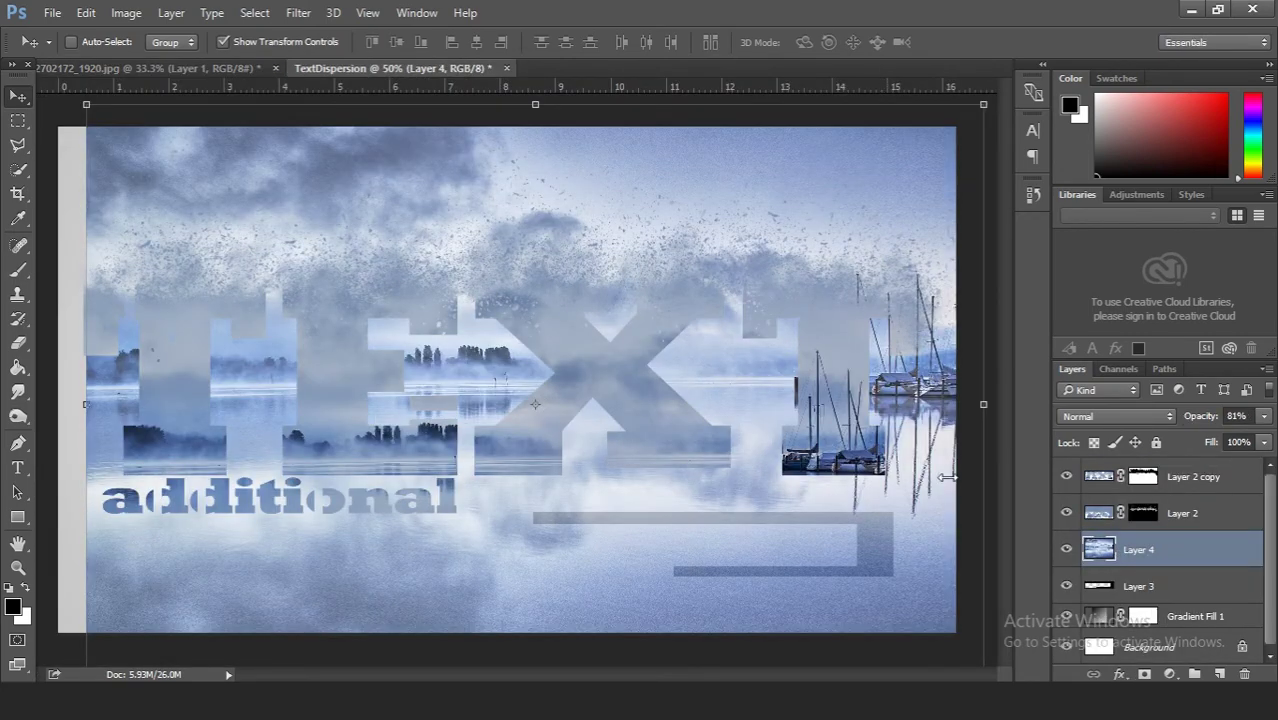
left_click_drag(910, 510, 720, 568)
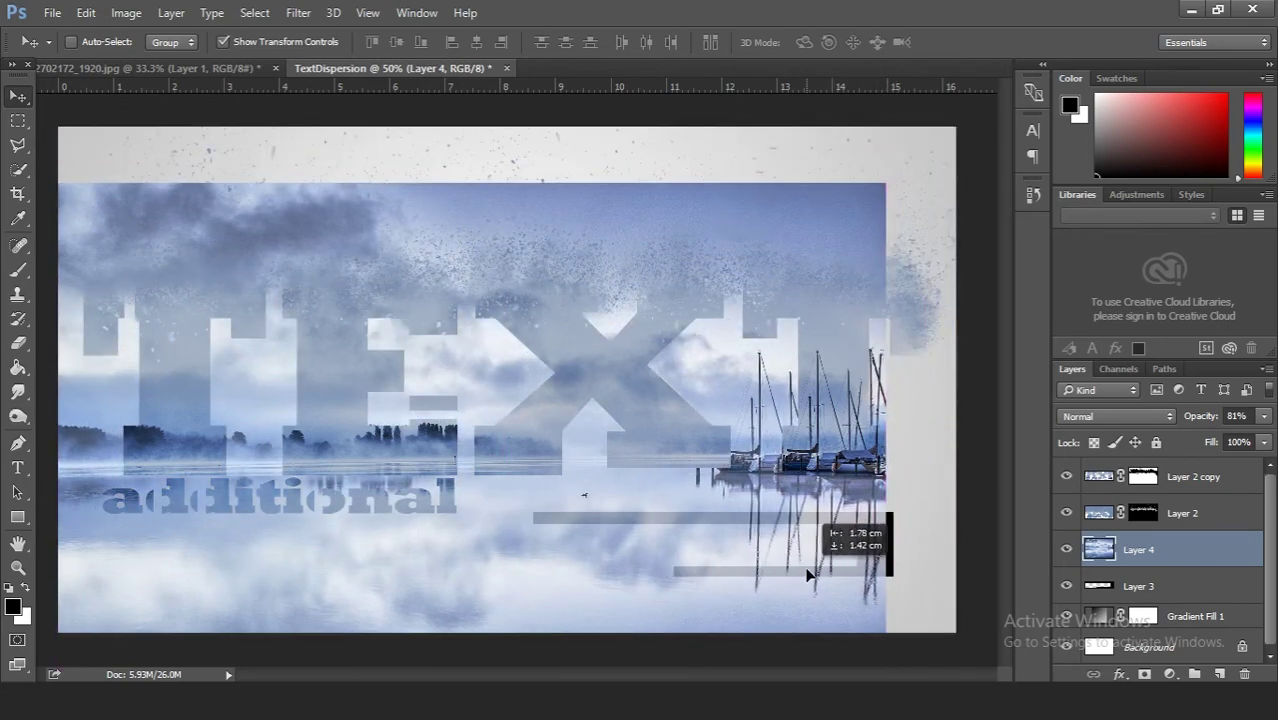
mouse_move(720, 568)
left_mouse_down()
mouse_move(868, 574)
mouse_move(866, 591)
left_mouse_up()
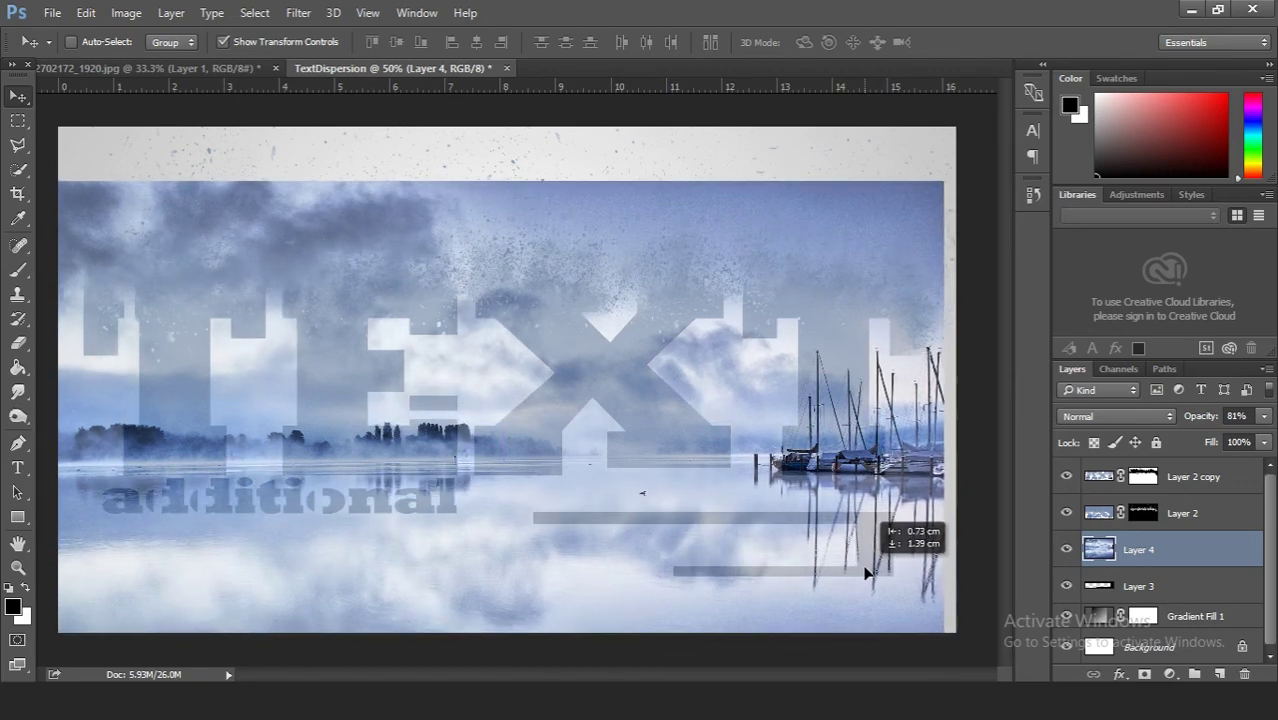
left_click_drag(866, 591, 868, 574)
- Clip the lake photo to Layer 3, adjust its opacity, and merge it down into the bars
right_click(1155, 545)
left_click(832, 421)
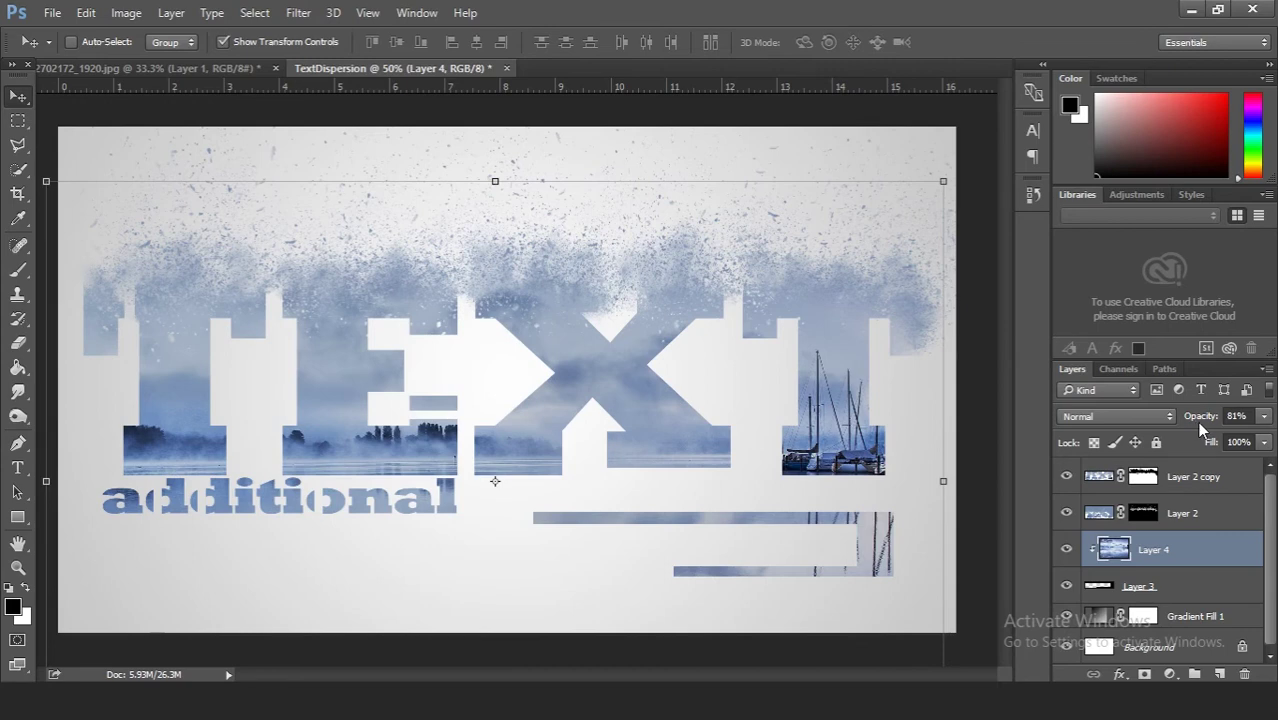
left_click_drag(1222, 428, 1254, 420)
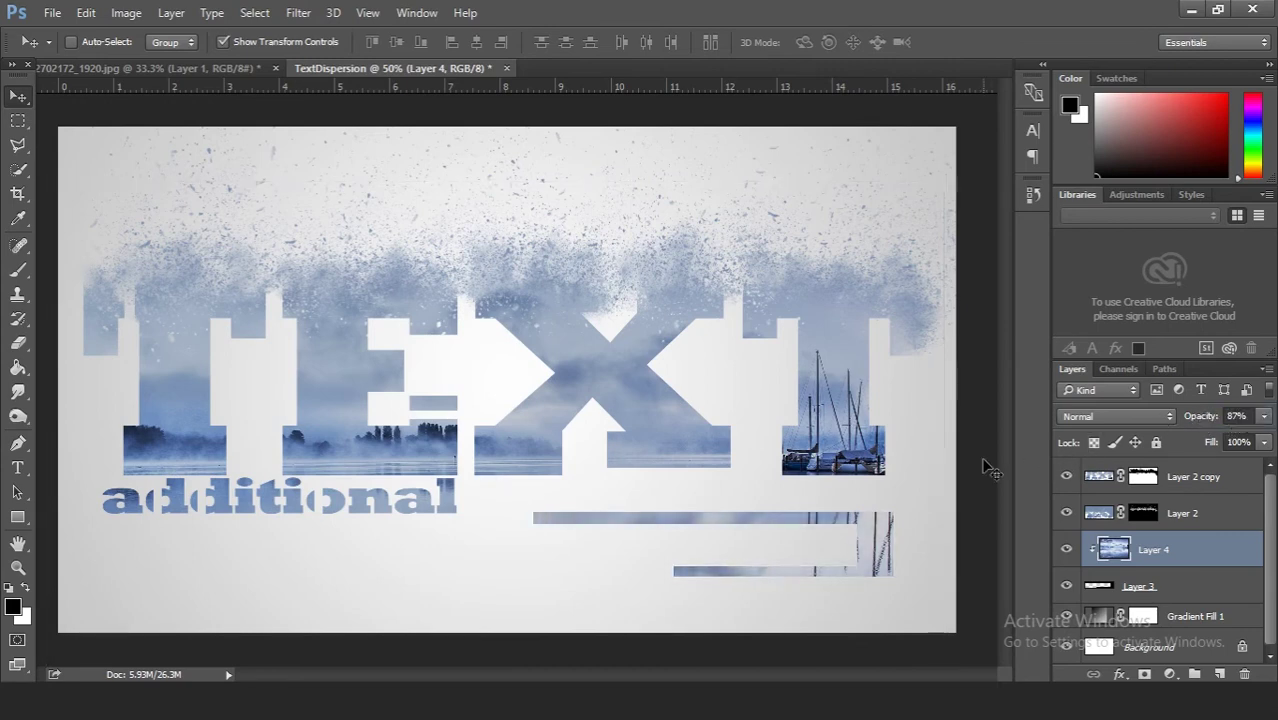
left_click(1140, 586)
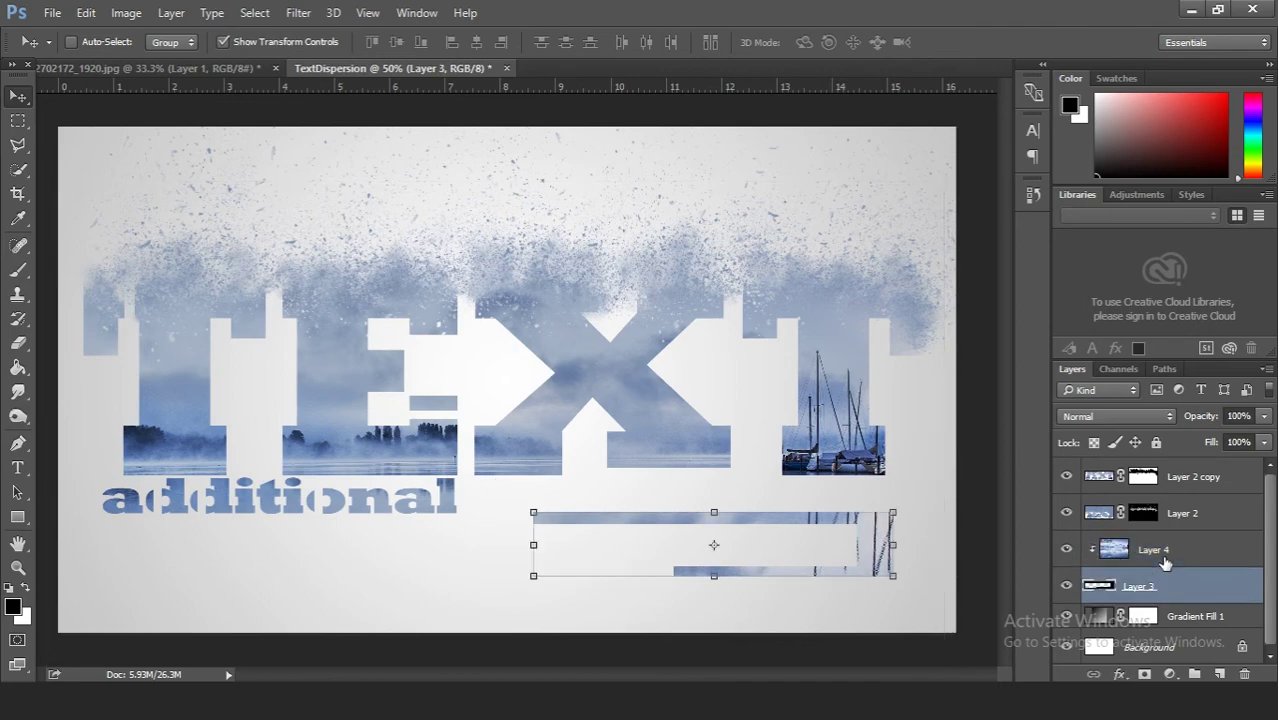
right_click(1160, 586)
left_click(983, 514)
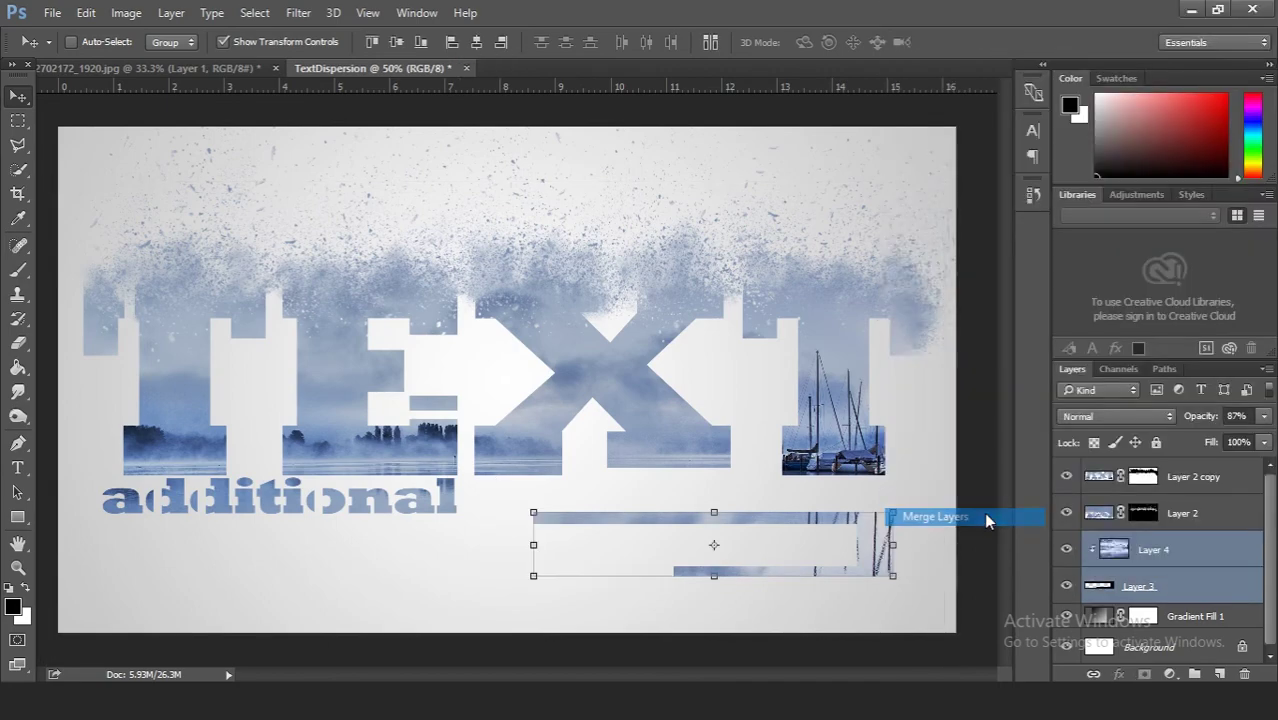
- On a new layer, paint a sampled blue-grey over the right ends of the bars
left_click(1219, 674)
left_click(18, 269)
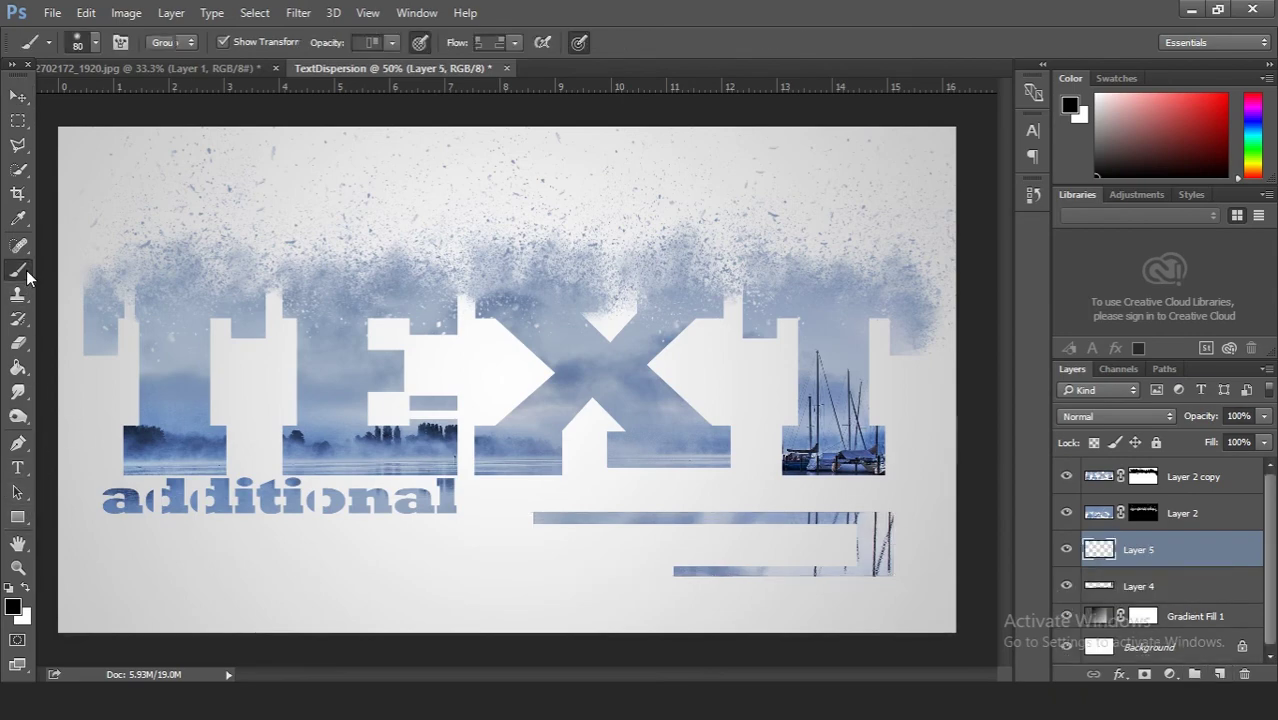
left_click(13, 605)
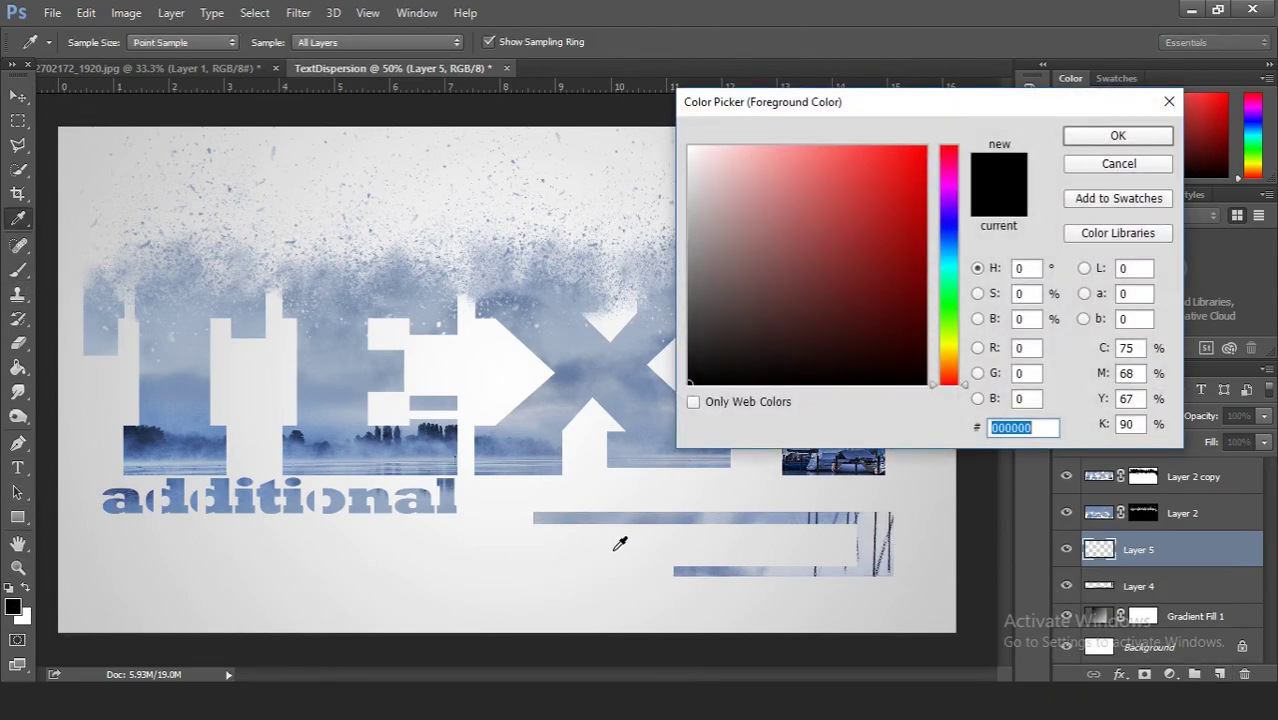
left_click(730, 565)
left_click(1117, 135)
mouse_move(884, 508)
left_mouse_down()
mouse_move(873, 531)
mouse_move(771, 523)
mouse_move(864, 522)
mouse_move(876, 585)
mouse_move(875, 517)
left_mouse_up()
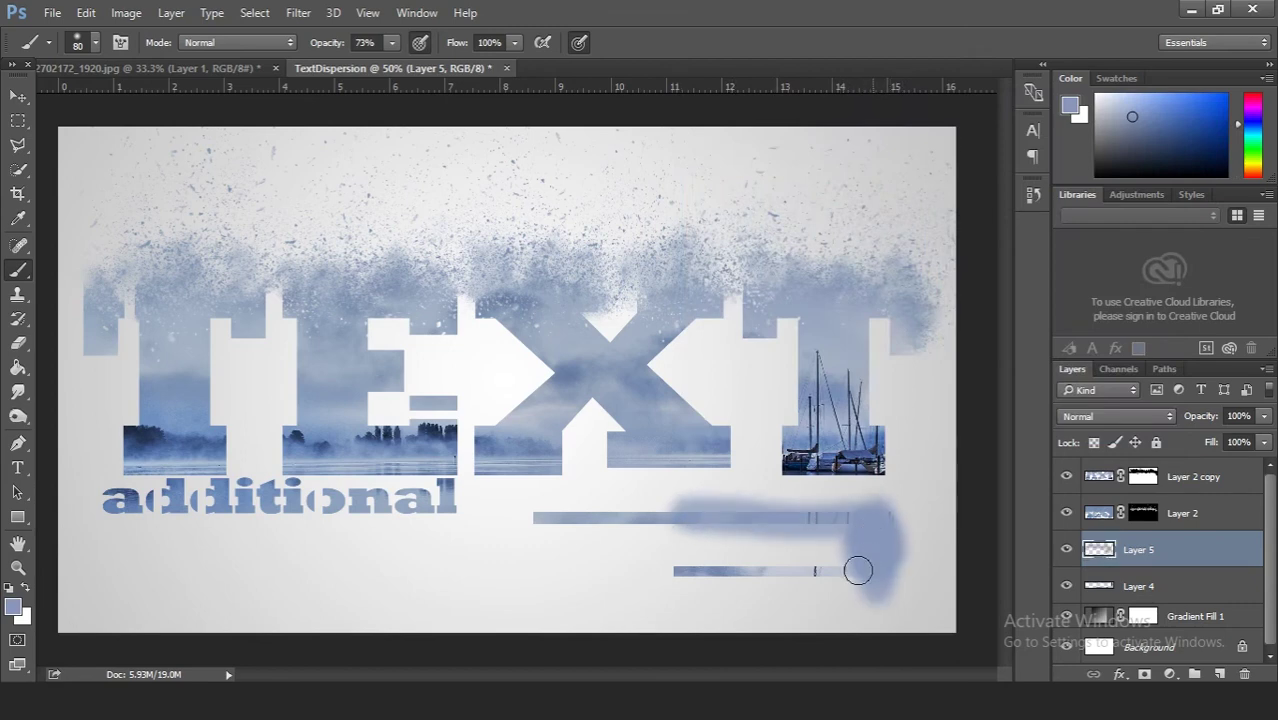
left_click_drag(858, 570, 748, 573)
- Clip the blue paint layer to the bars at 81% opacity
right_click(1133, 555)
left_click(900, 437)
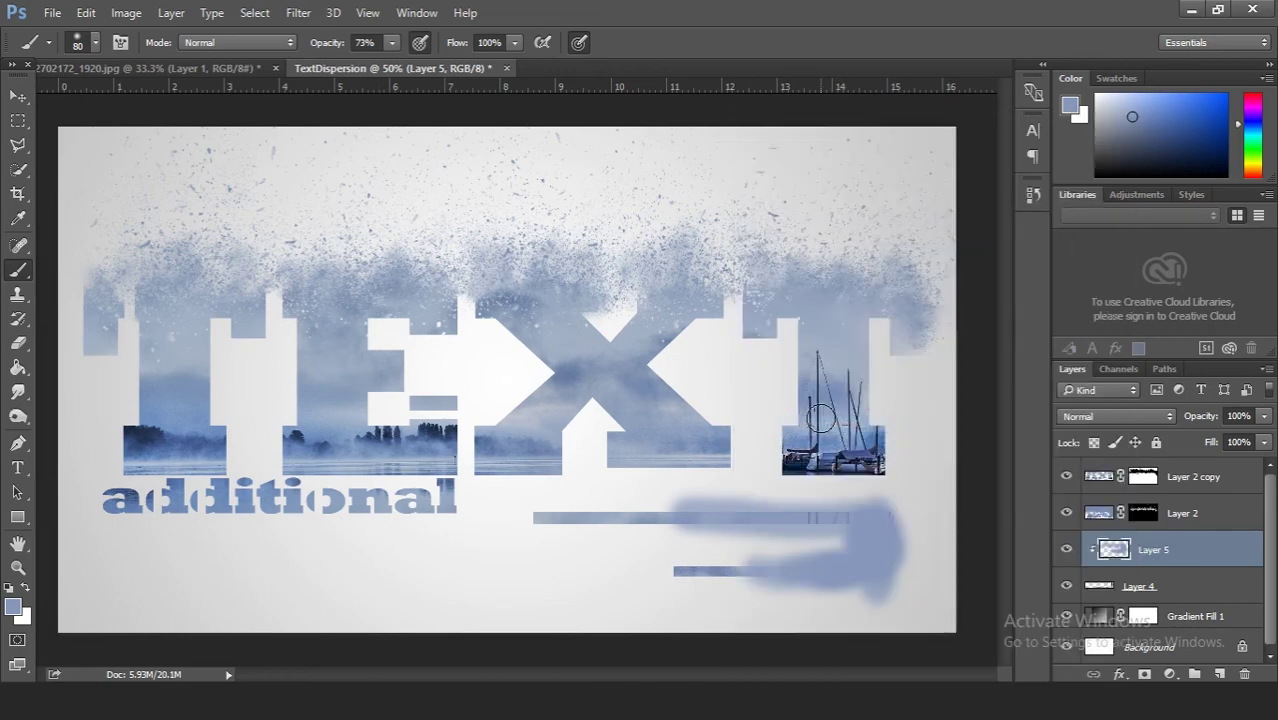
type("81")
key("Return")
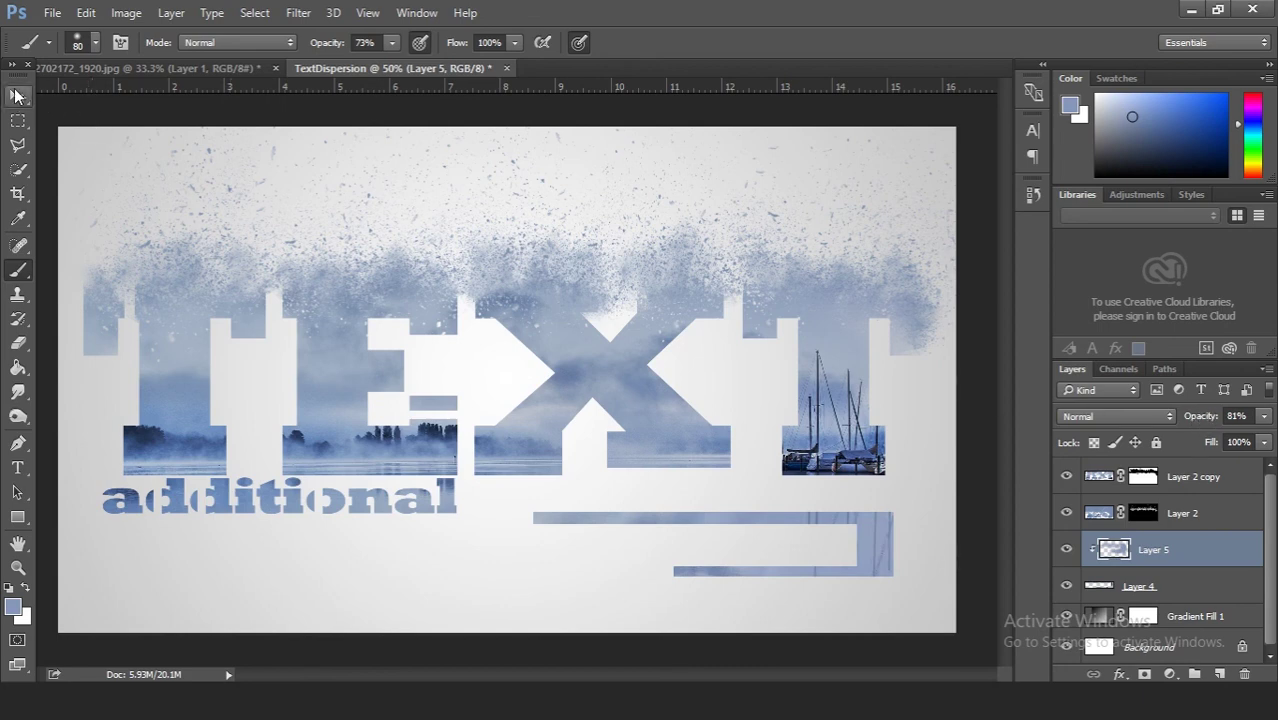
left_click(17, 95)
left_click(17, 120)
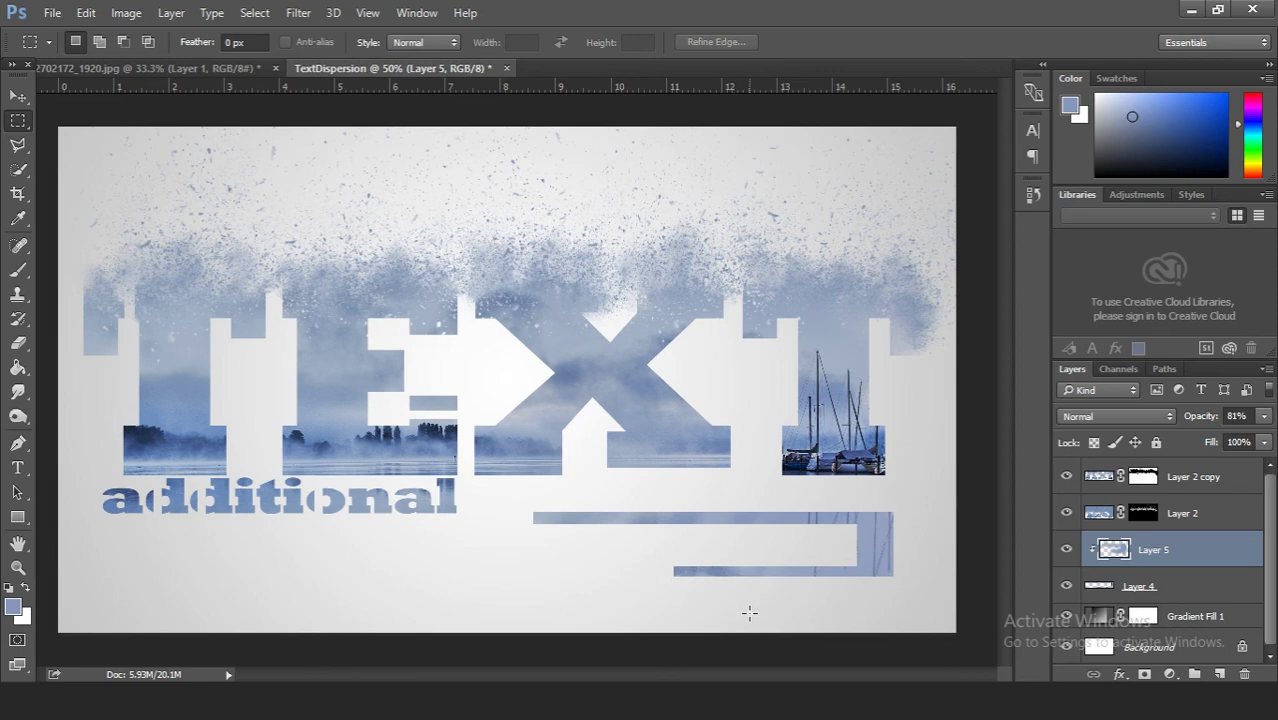
- Stamp all visible layers above Layer 2 copy into Layer 6 with Ctrl+Alt+Shift+E, then zoom in to inspect the particles
key("ctrl")
left_click(1220, 481)
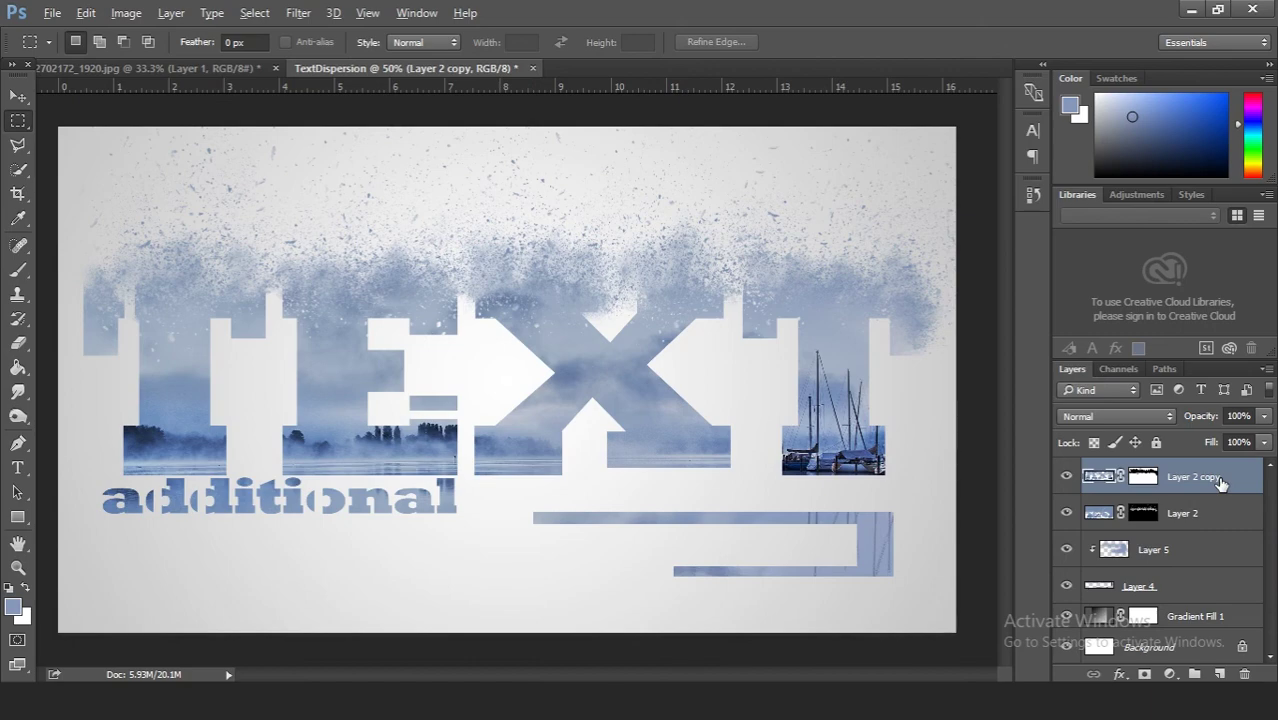
key("ctrl+shift+alt+e")
key("ctrl+minus")
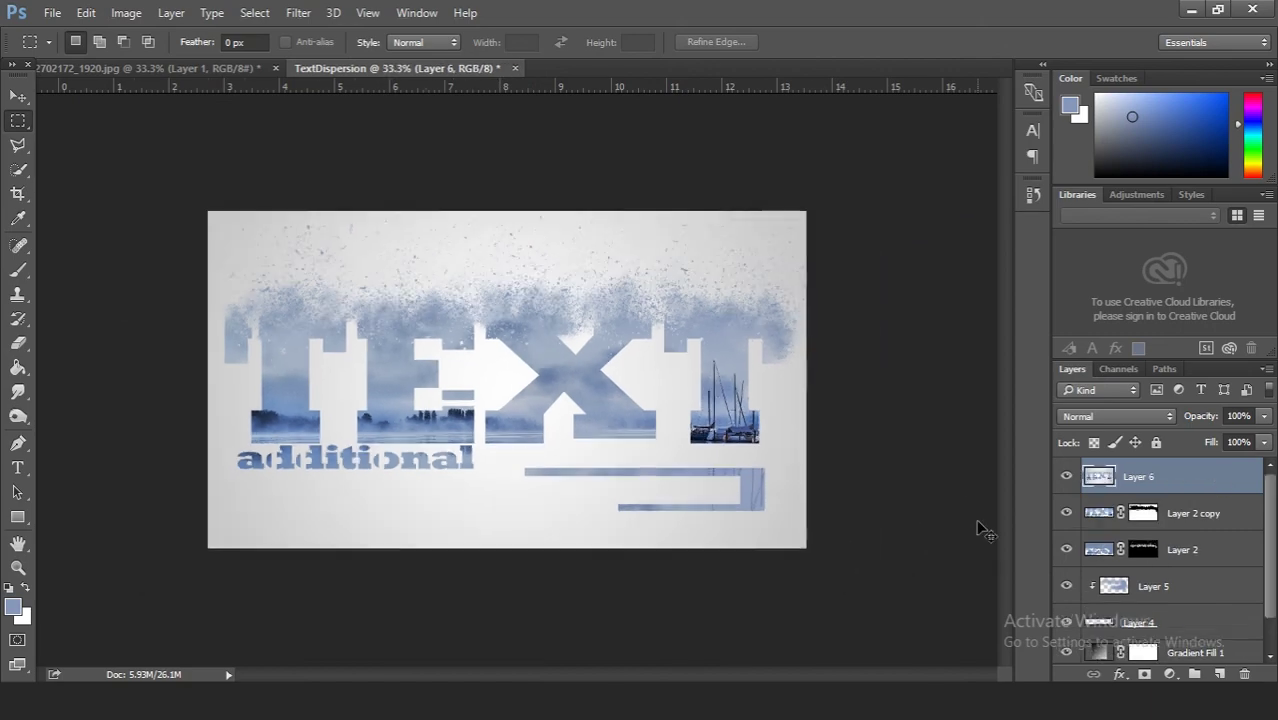
key("ctrl+minus")
key("ctrl+plus")
key("ctrl+plus")
key("ctrl+plus")
key("ctrl+plus")
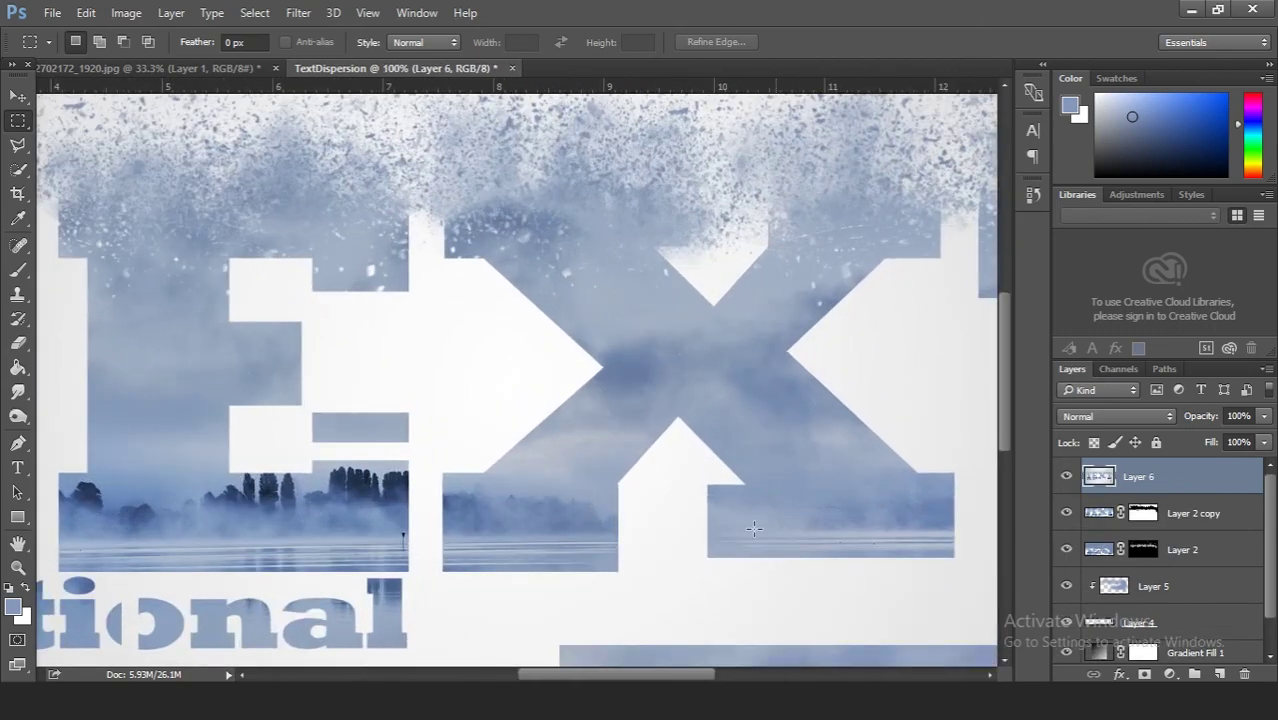
key("ctrl+plus")
left_click_drag(1012, 337, 1006, 310)
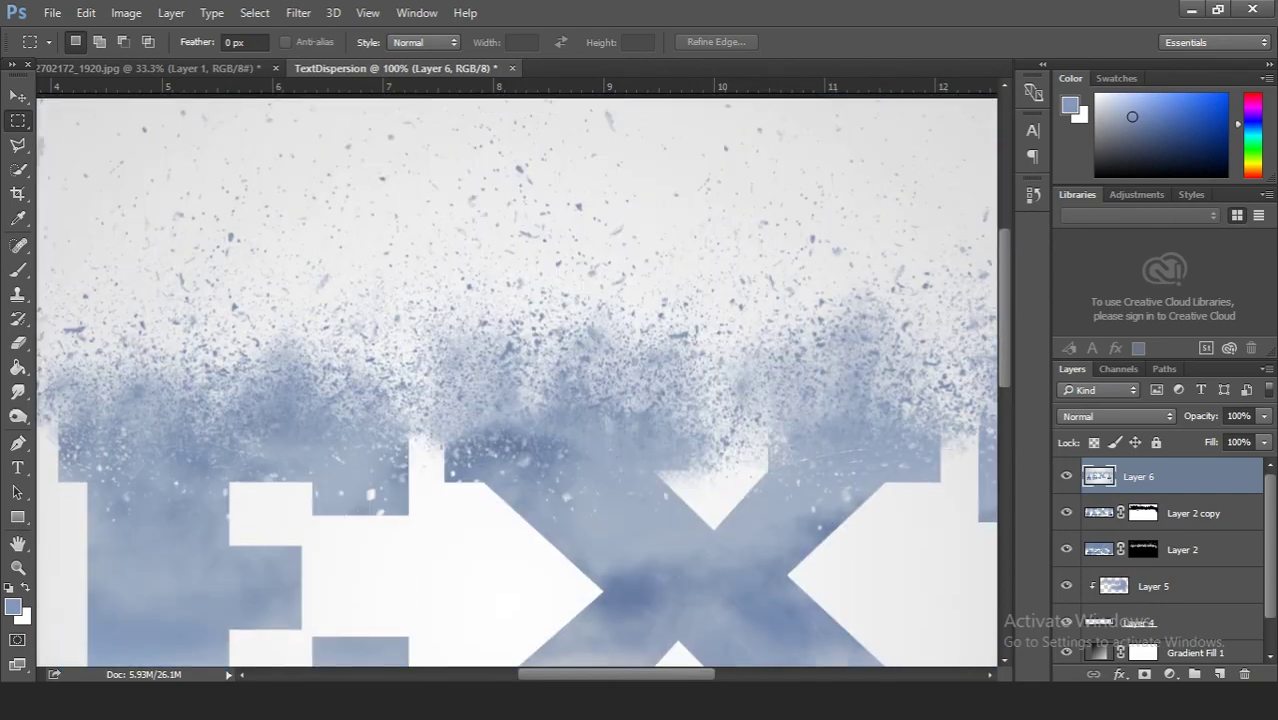
mouse_move(654, 675)
left_mouse_down()
mouse_move(609, 675)
mouse_move(724, 675)
left_mouse_up()
key("ctrl+minus")
key("ctrl+minus")
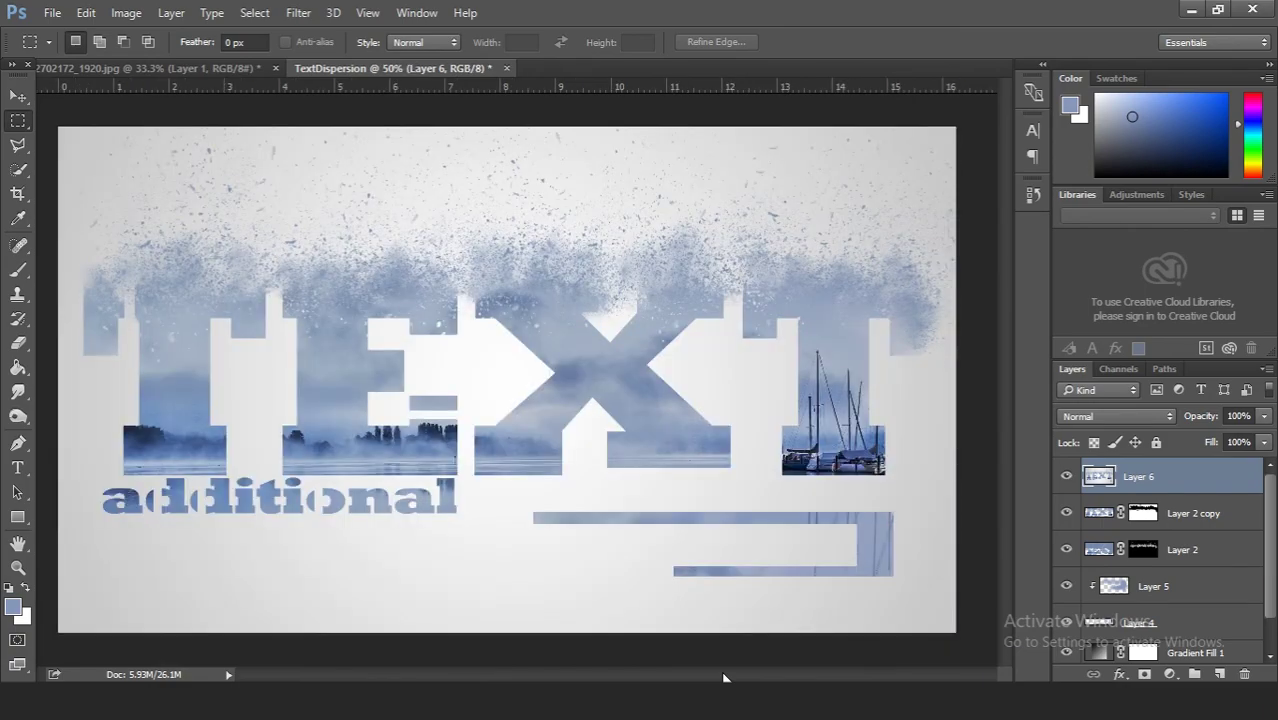